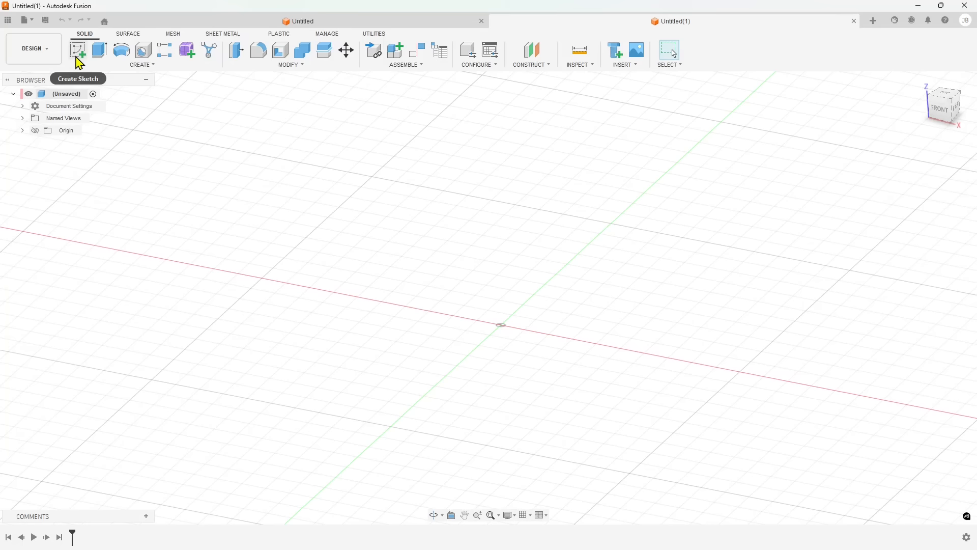
Start a new sketch on the front plane
click(76, 56)
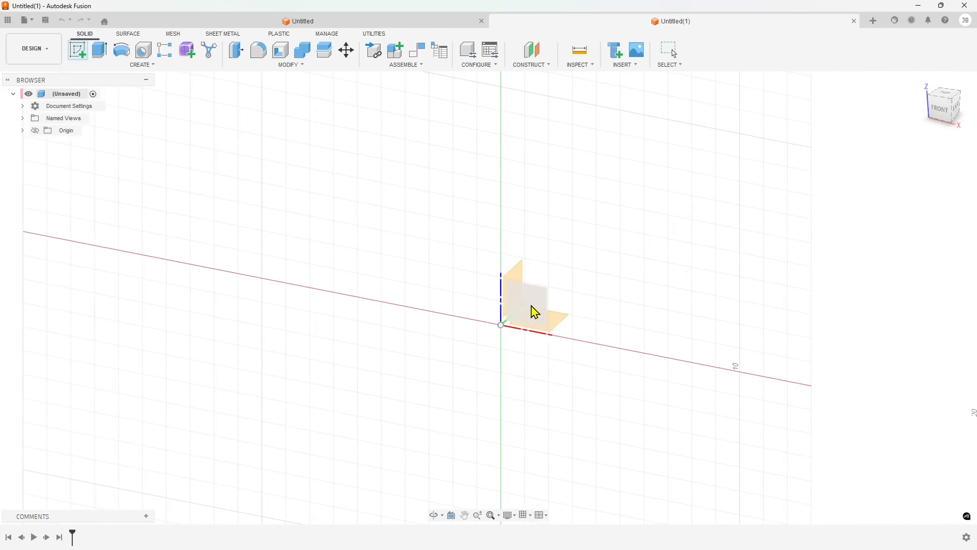
click(535, 312)
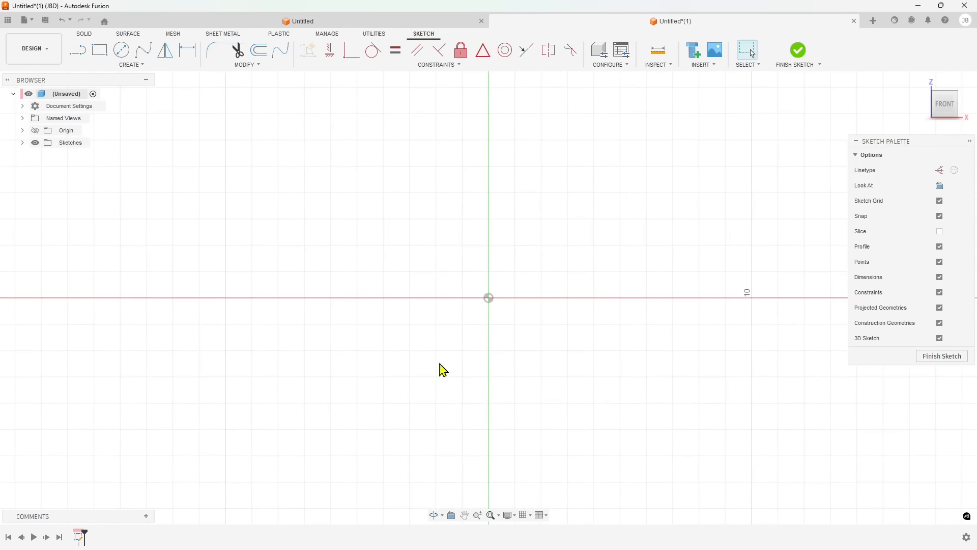
scroll(474, 372, down, 1)
scroll(607, 131, down, 1)
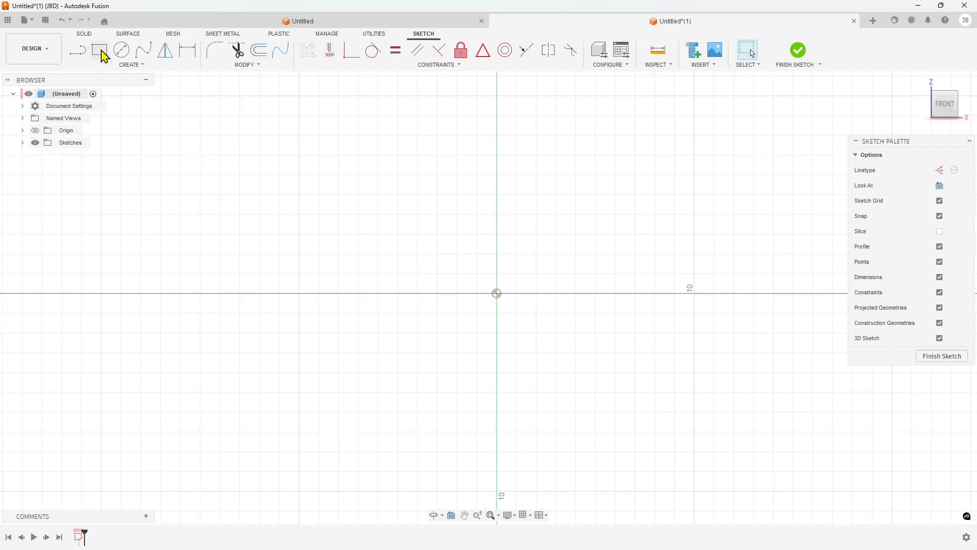
Draw two 9 cm squares side by side above the horizontal axis, one on each side of the vertical axis
click(103, 56)
click(299, 97)
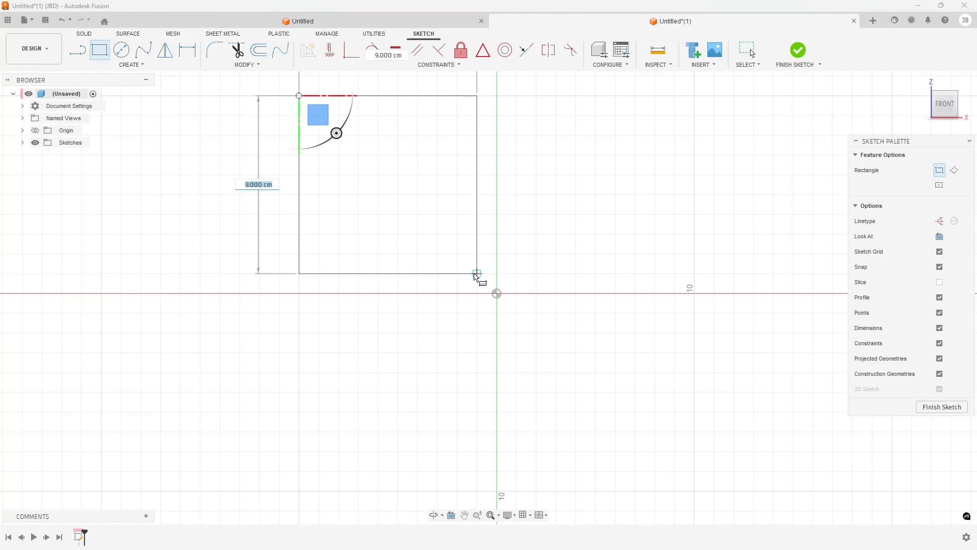
click(477, 273)
click(517, 96)
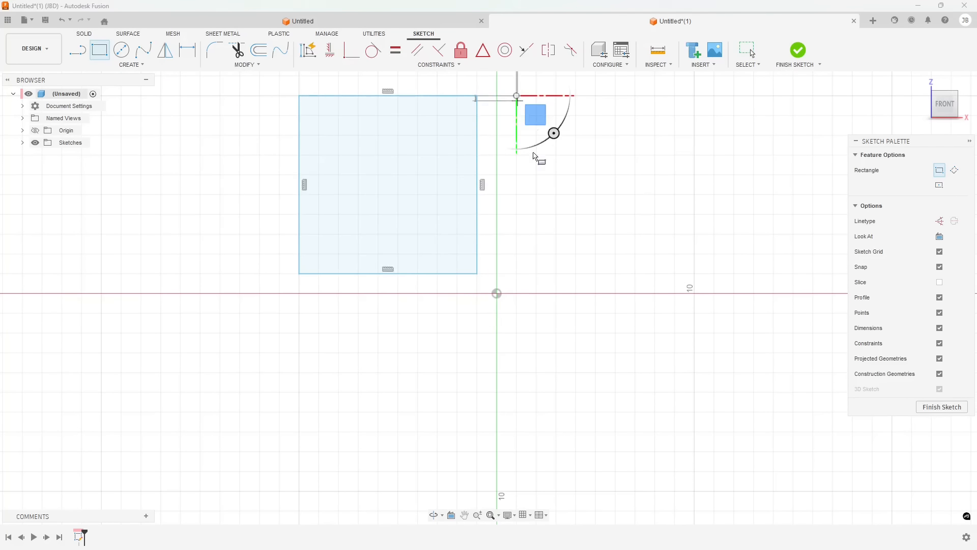
click(694, 273)
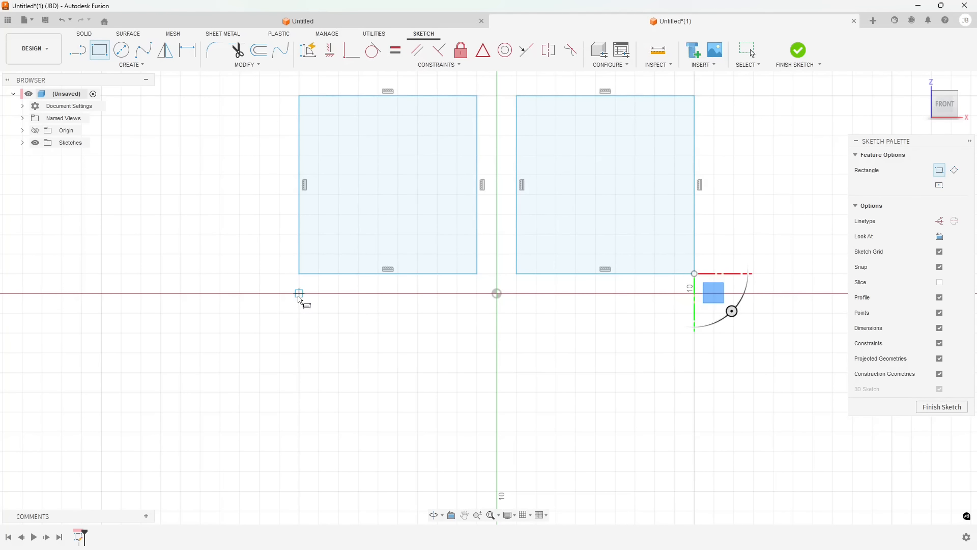
Draw two more squares below the horizontal axis and undo them
click(300, 294)
click(497, 491)
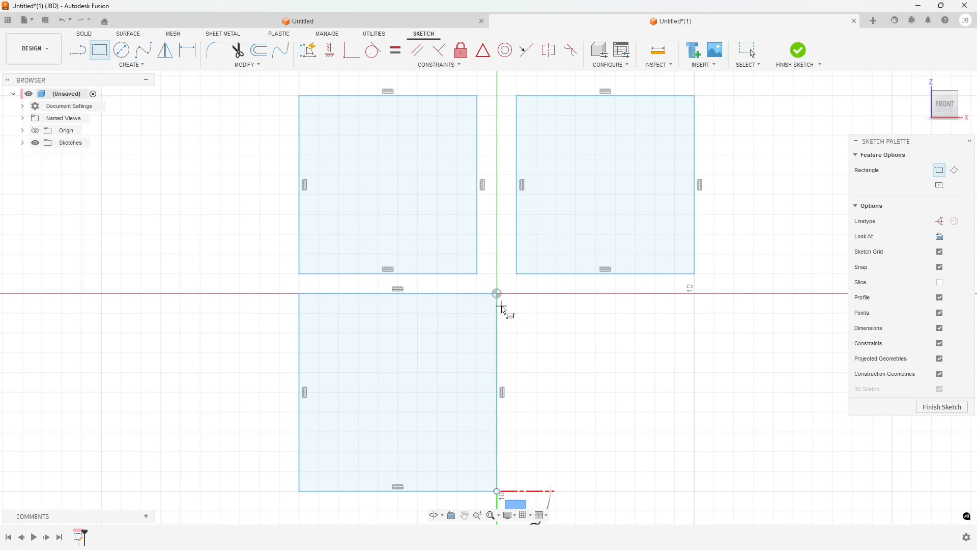
click(517, 294)
click(694, 491)
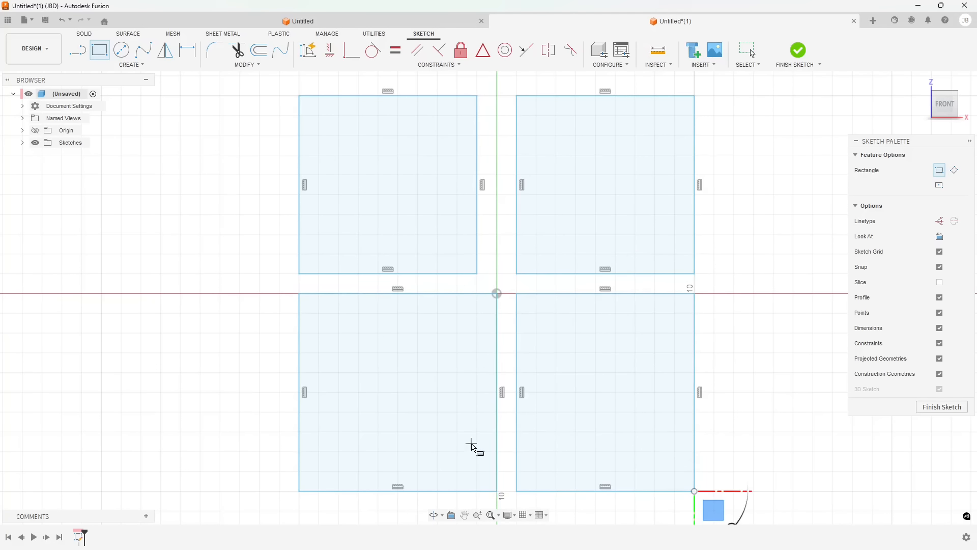
key(Escape)
key(ctrl+z)
key(ctrl+z)
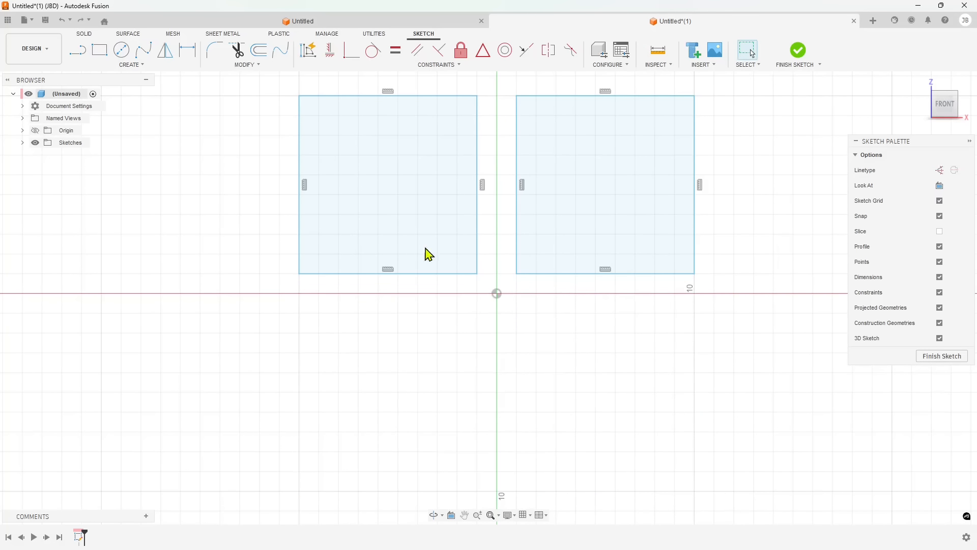
Draw a construction line along the horizontal axis, spanning beyond both squares
click(165, 49)
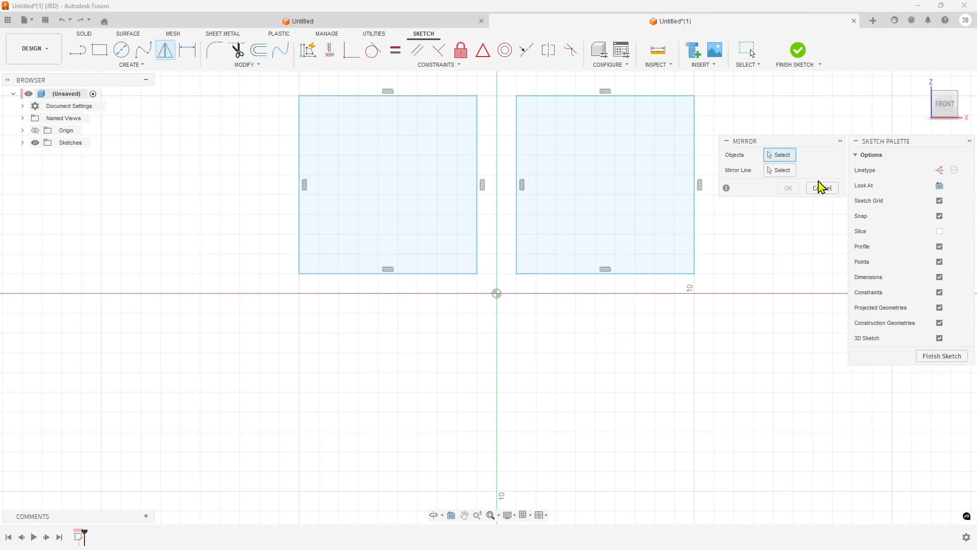
click(940, 171)
click(77, 50)
click(270, 293)
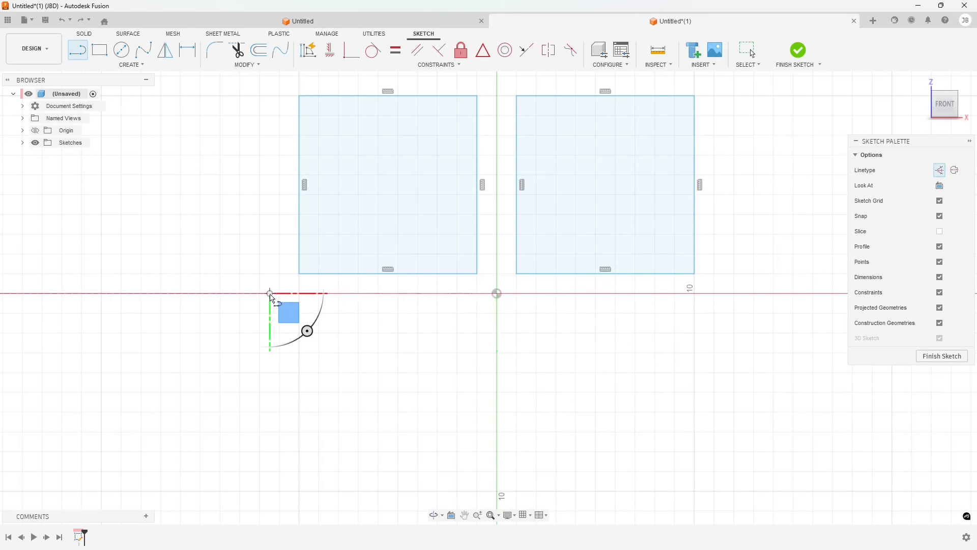
Mirror both squares across the construction line to create two squares below the axis
drag(277, 85, 747, 284)
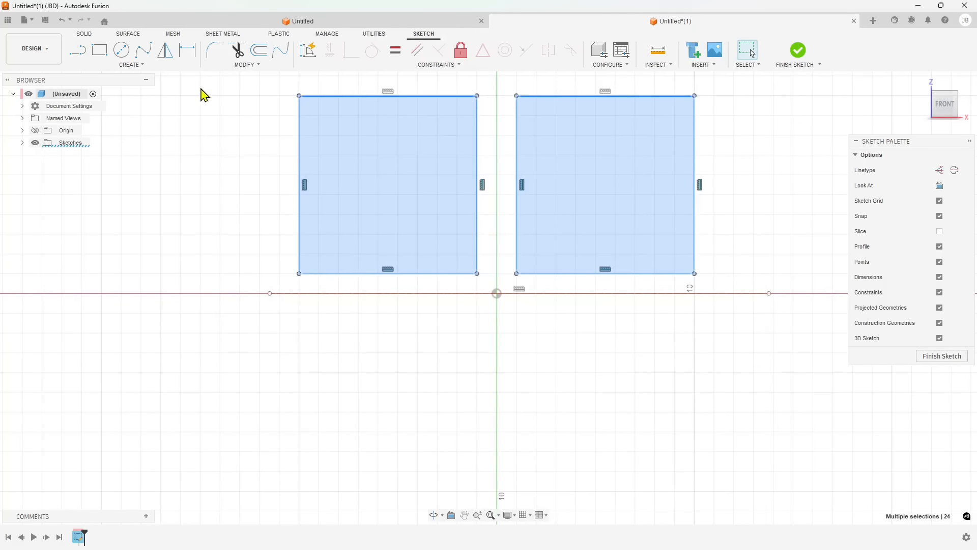
click(165, 50)
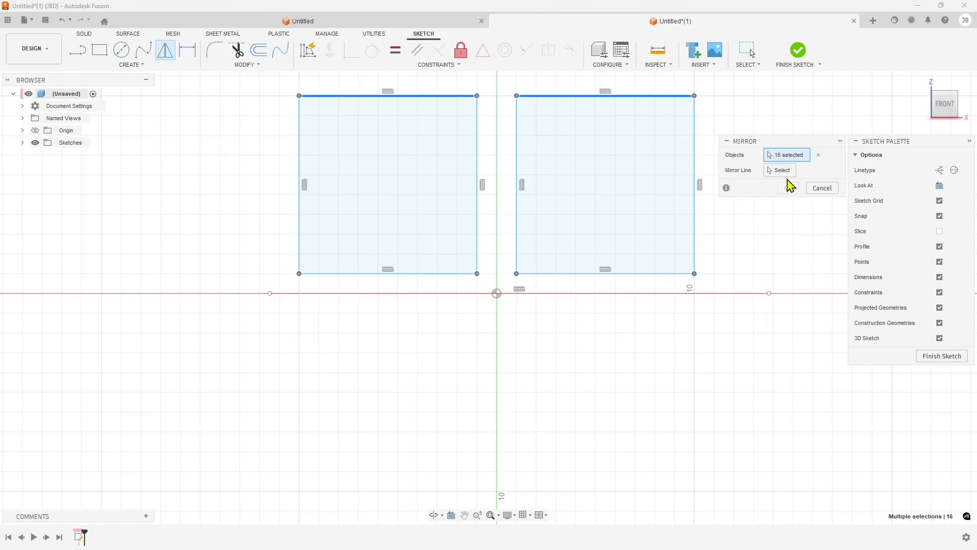
click(781, 170)
click(441, 294)
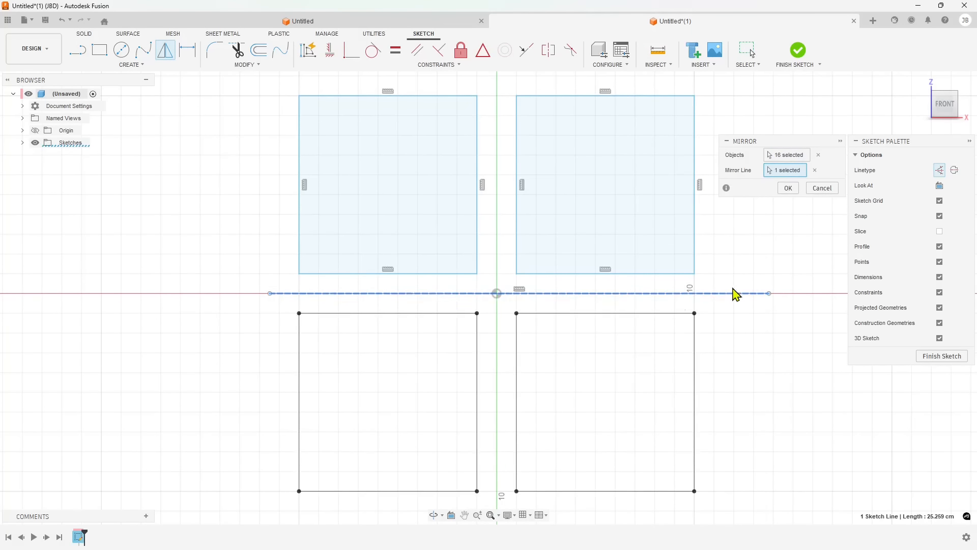
click(792, 191)
Finish the sketch
scroll(593, 305, down, 1)
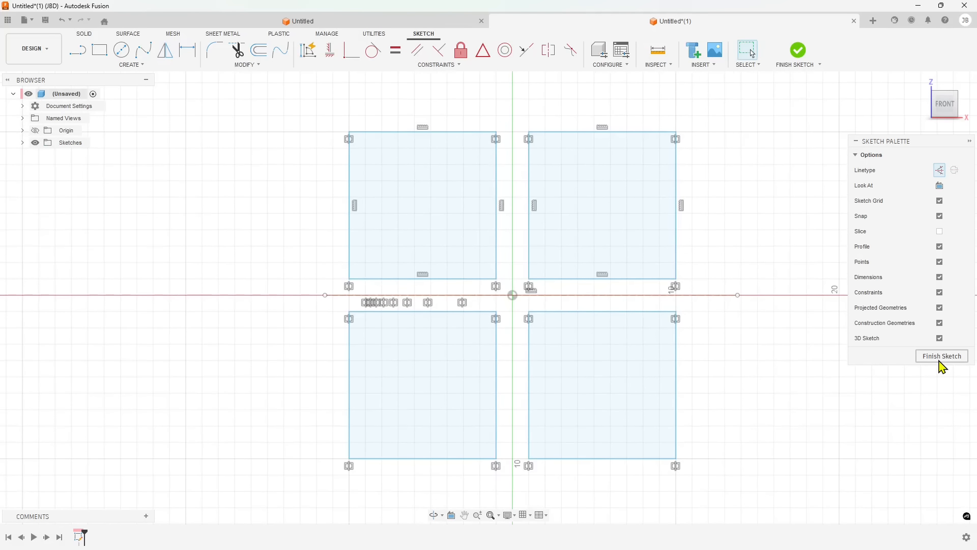
scroll(508, 297, up, 1)
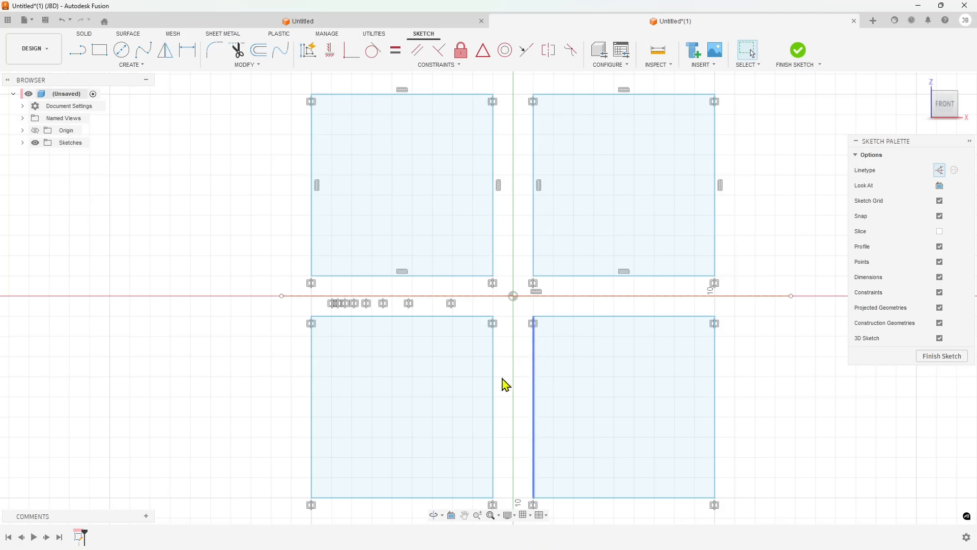
scroll(523, 380, down, 1)
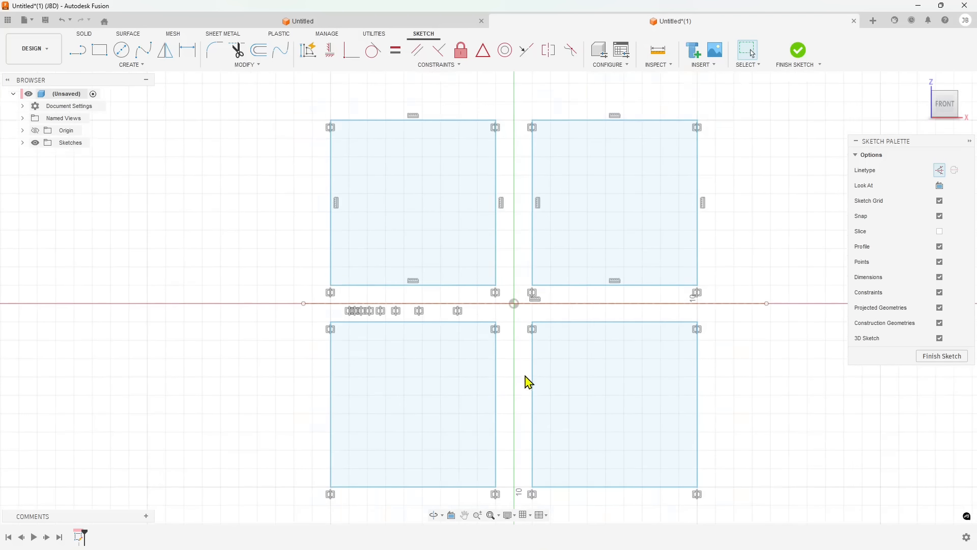
scroll(525, 374, up, 2)
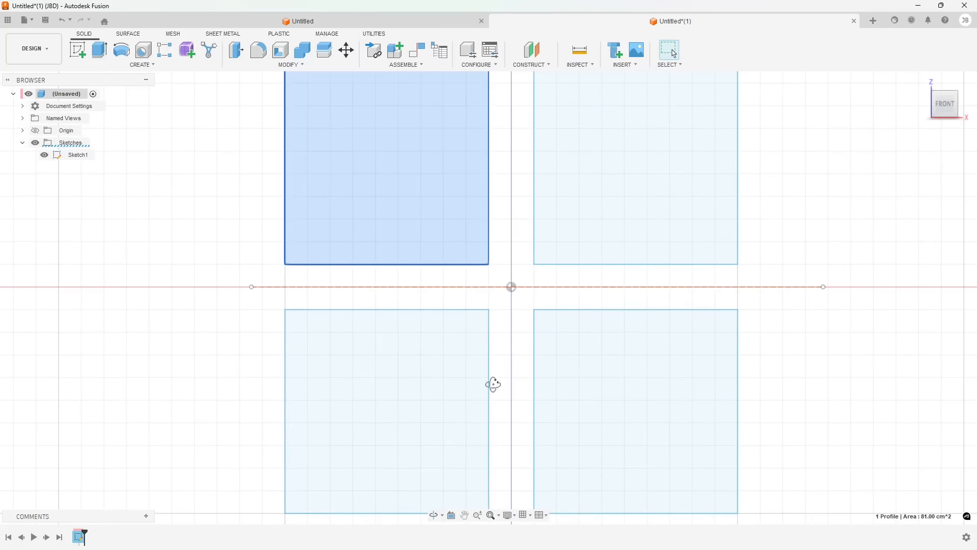
scroll(493, 383, down, 2)
shift+middle_drag(494, 384, 482, 379)
shift+middle_drag(544, 363, 529, 383)
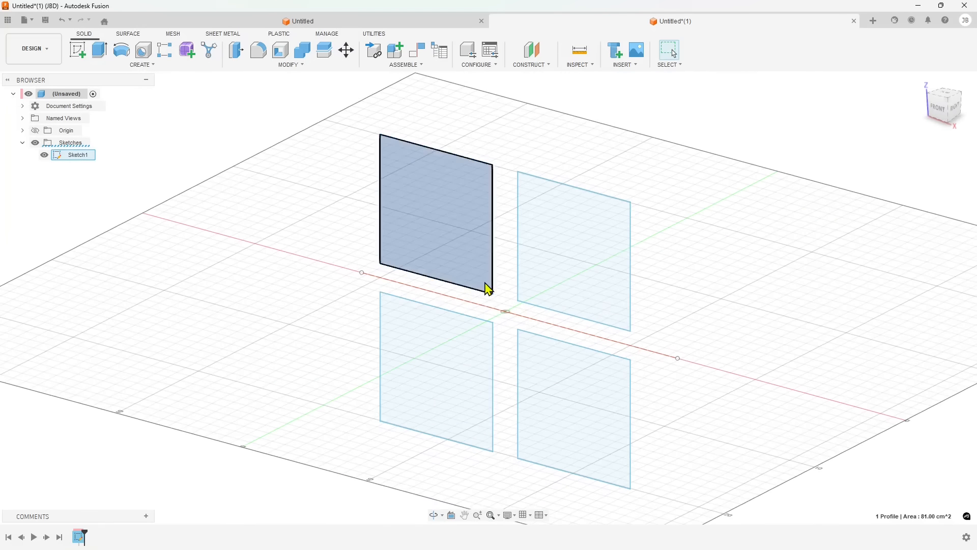
Create a 6 cm by 4 cm box, 1 cm high, centred on the origin between the four squares
click(141, 66)
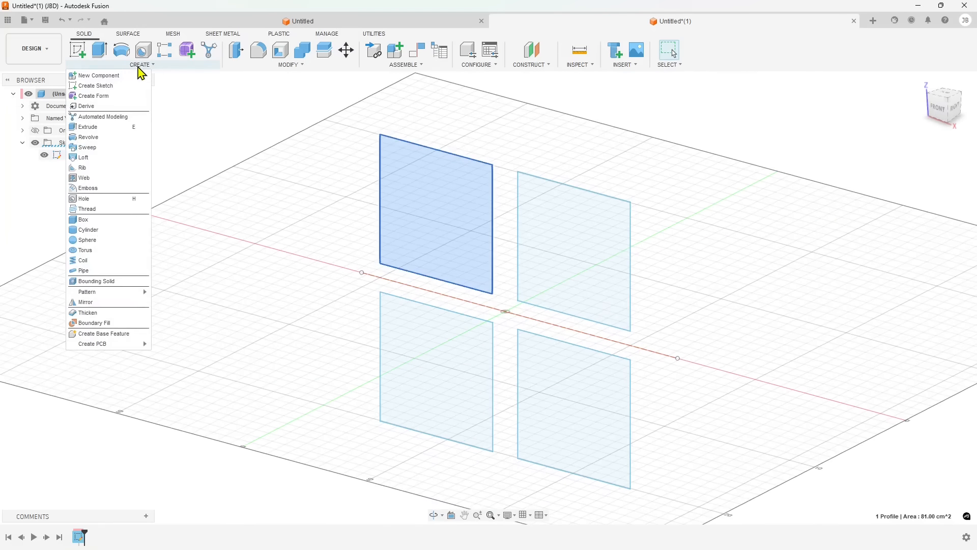
click(94, 223)
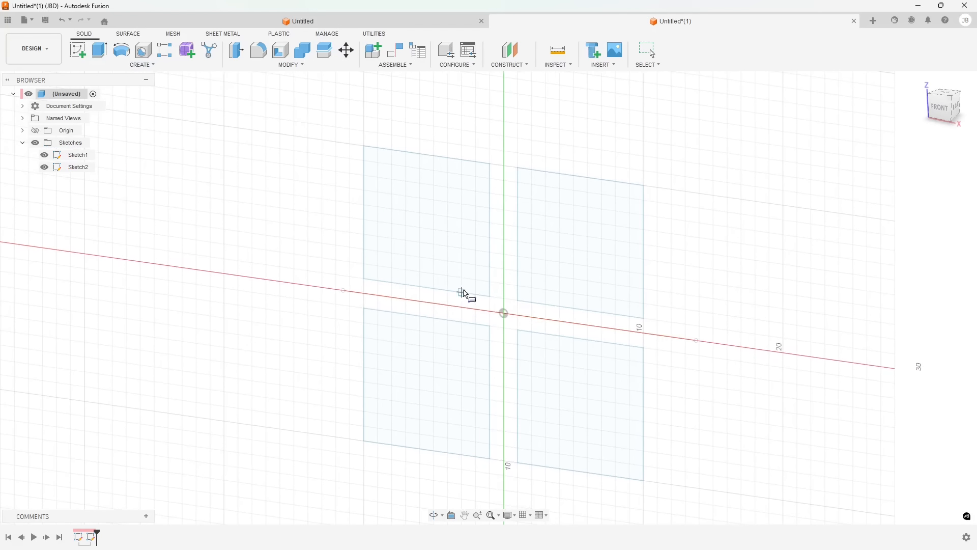
shift+middle_drag(475, 326, 492, 321)
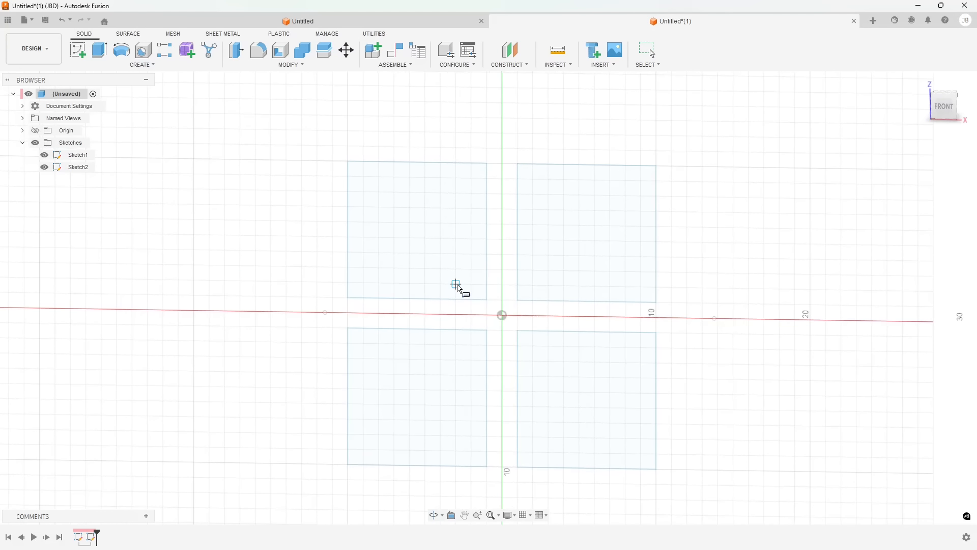
click(457, 285)
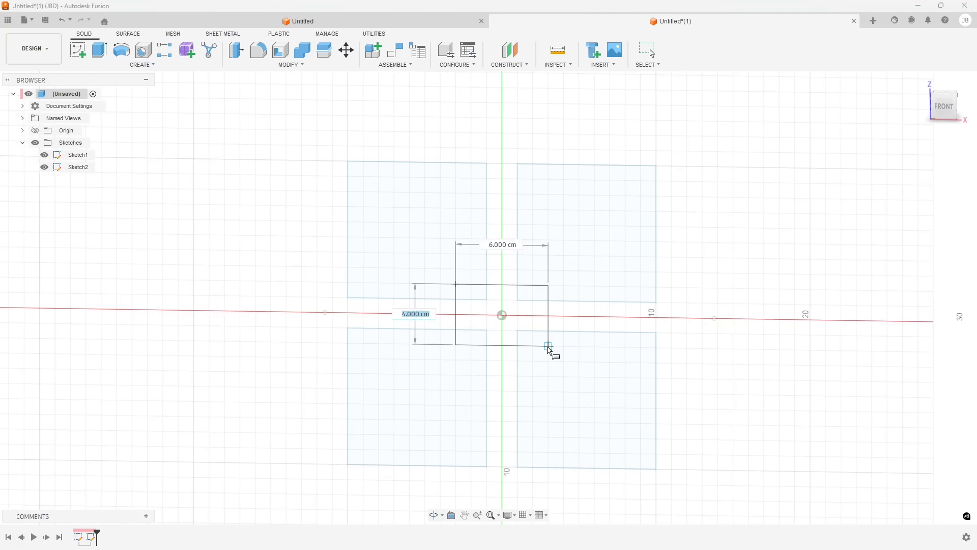
click(550, 350)
shift+middle_drag(550, 357, 525, 376)
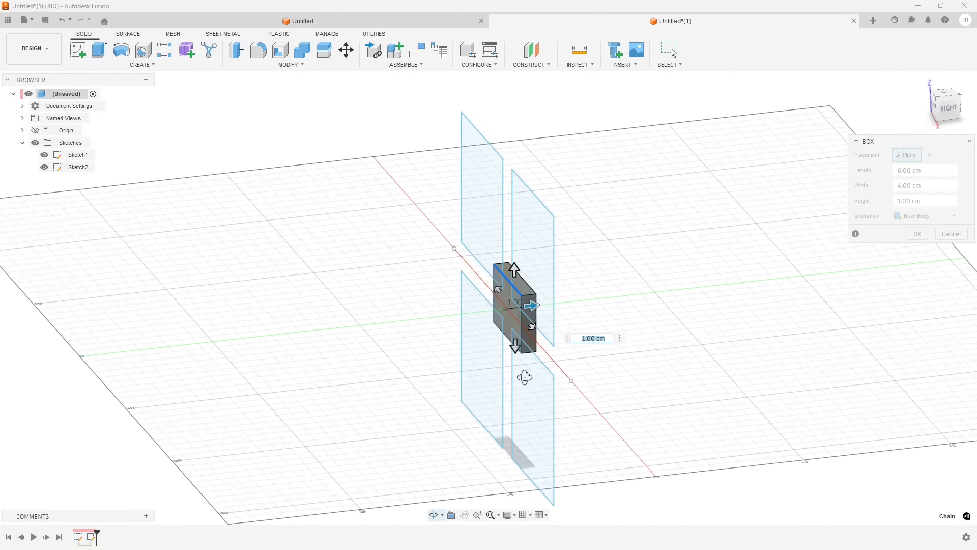
drag(533, 307, 533, 308)
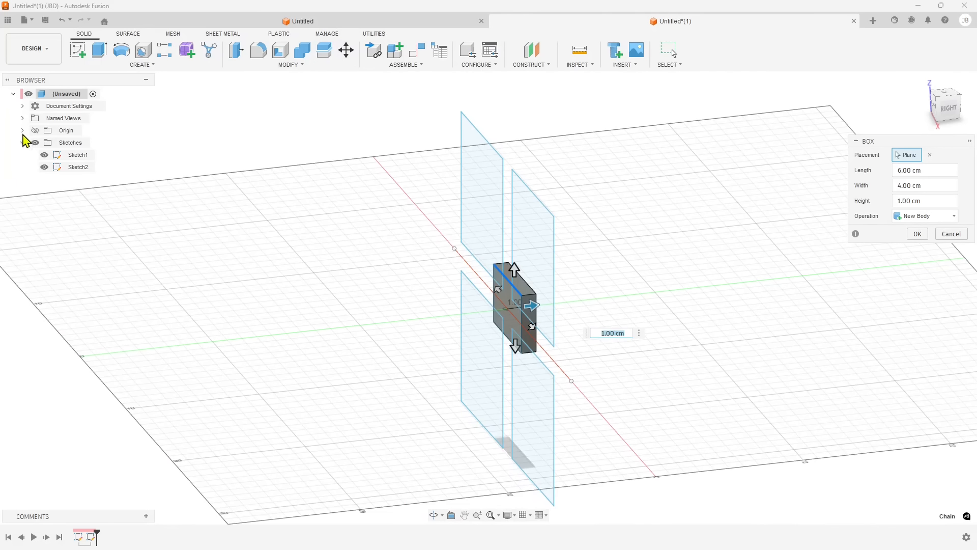
click(909, 232)
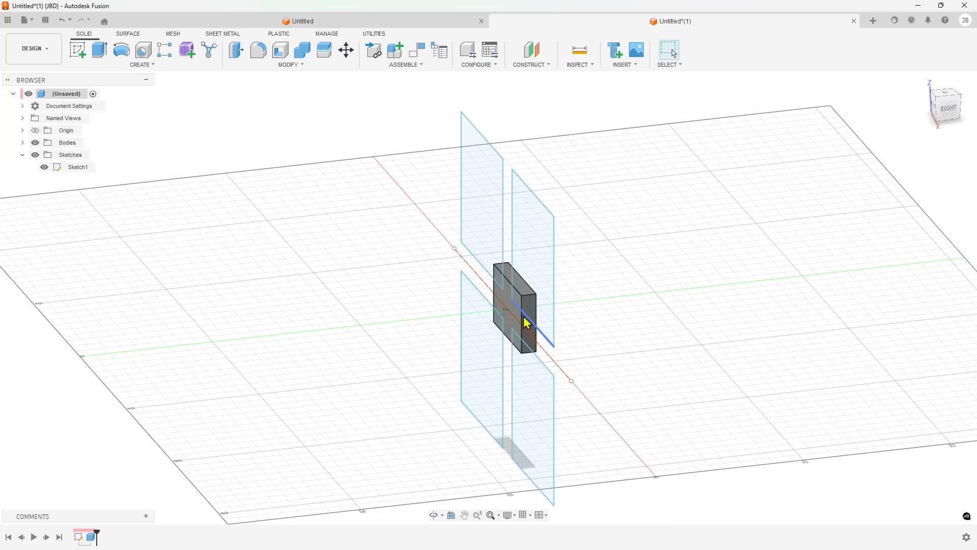
Move the box body -4 cm along the Y direction
click(22, 143)
click(71, 155)
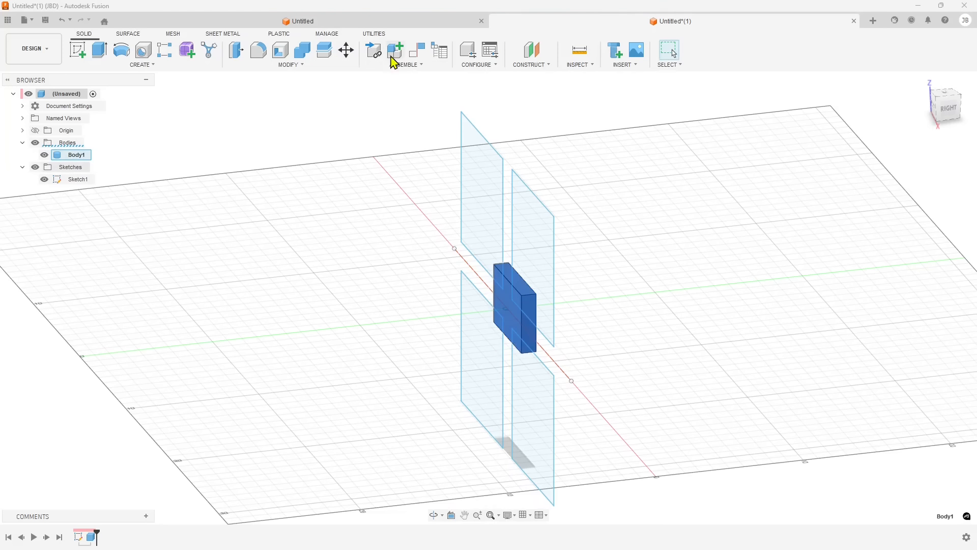
click(346, 50)
drag(536, 325, 448, 326)
shift+middle_drag(448, 326, 391, 310)
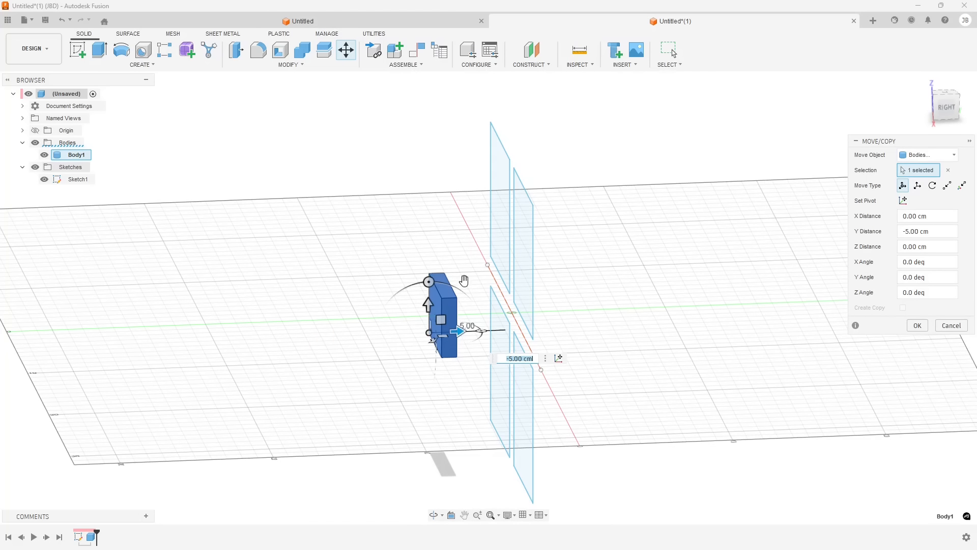
shift+middle_drag(355, 356, 432, 336)
drag(407, 311, 424, 305)
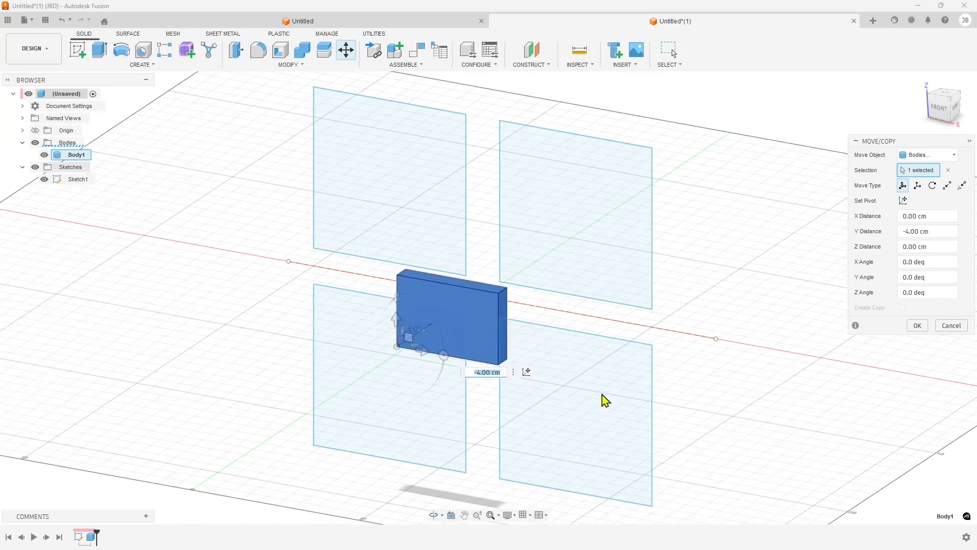
shift+middle_drag(601, 394, 531, 400)
click(918, 326)
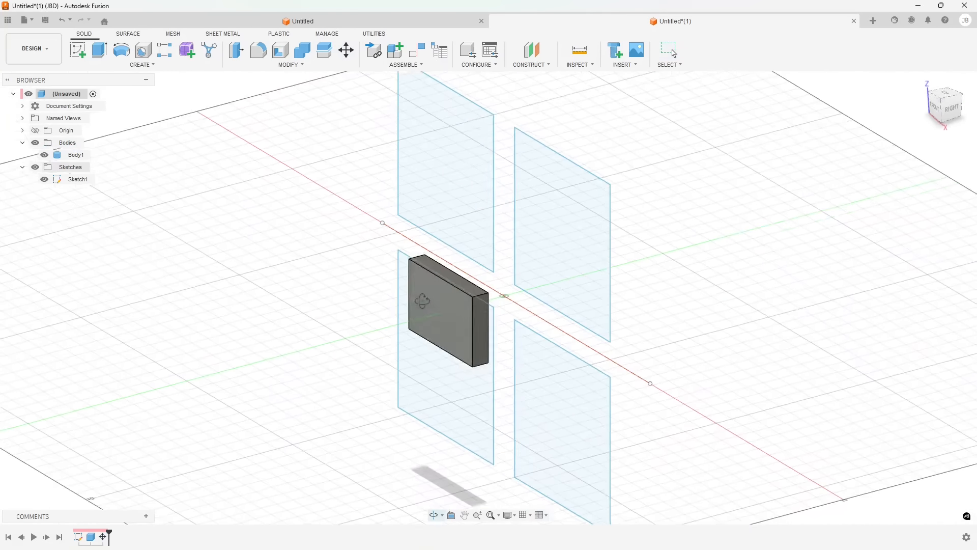
Start a new sketch on the box's front face
click(426, 305)
scroll(397, 319, up, 3)
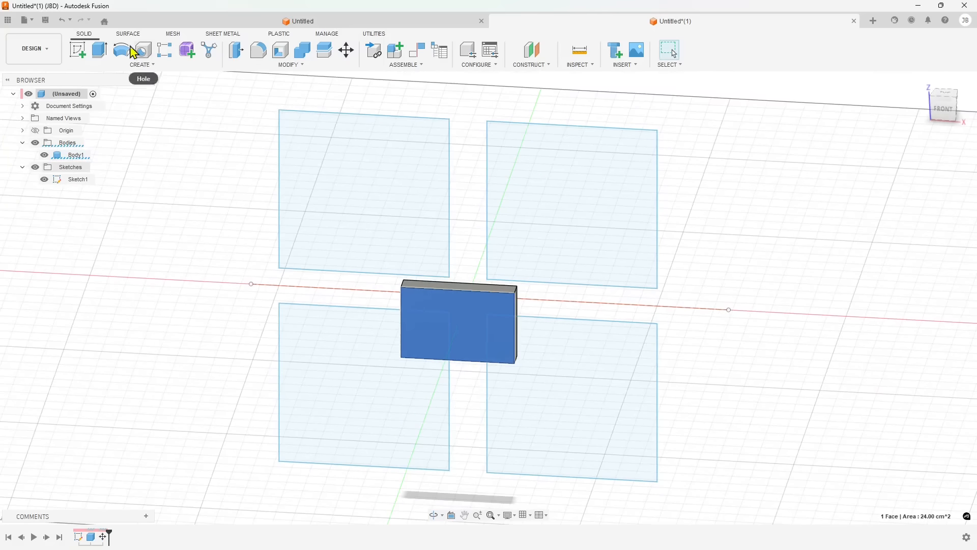
click(79, 51)
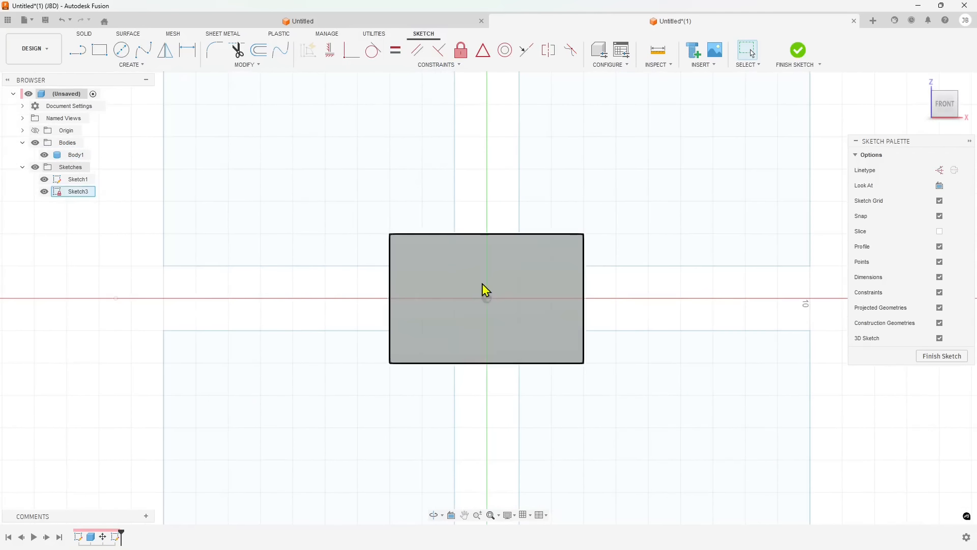
Draw a small rectangle on the face, centred on the vertical axis, and finish the sketch
click(99, 49)
click(456, 267)
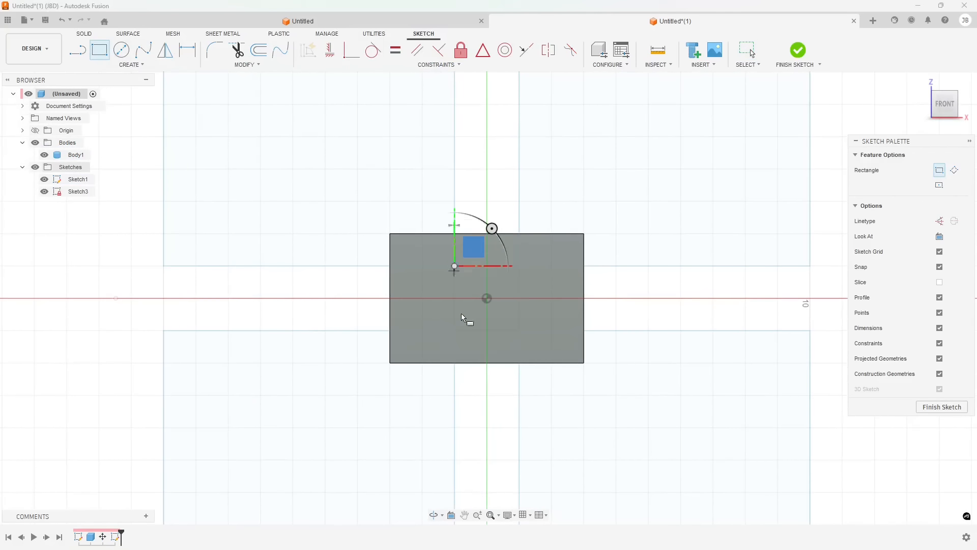
click(518, 330)
mouse_move(504, 390)
shift+middle_down()
mouse_move(509, 403)
mouse_move(478, 406)
shift+middle_up()
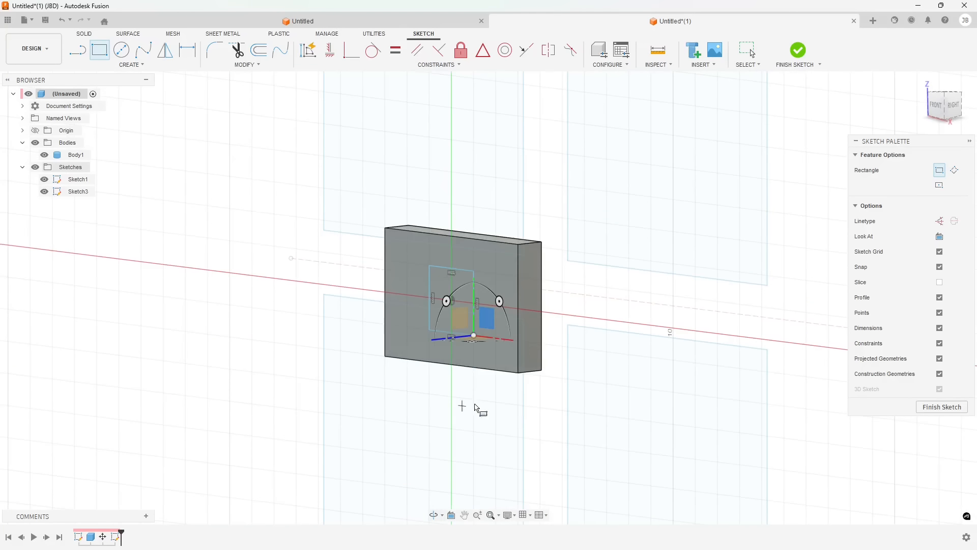
click(942, 407)
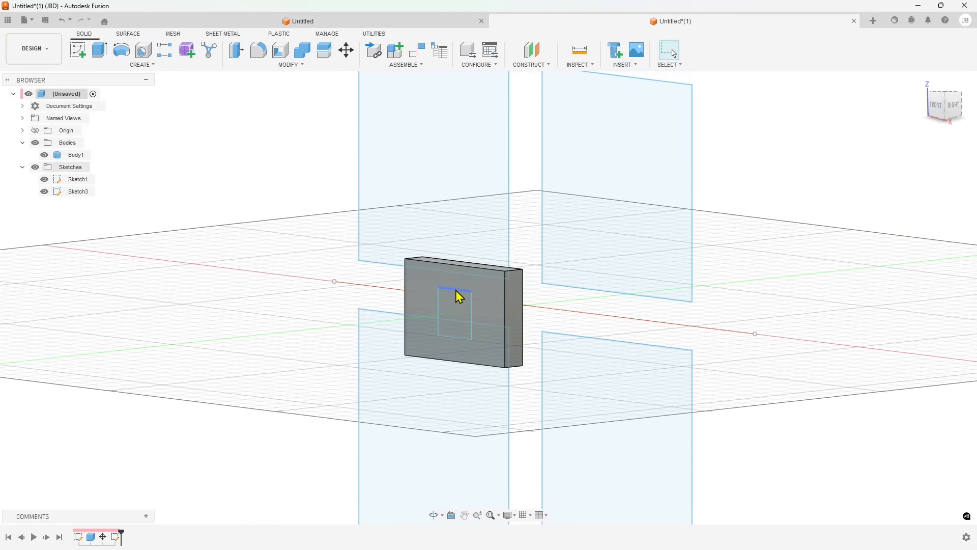
Extrude the small rectangle on the box's front face 5 cm outward, joined to the box
scroll(450, 289, down, 1)
shift+middle_drag(452, 332, 440, 336)
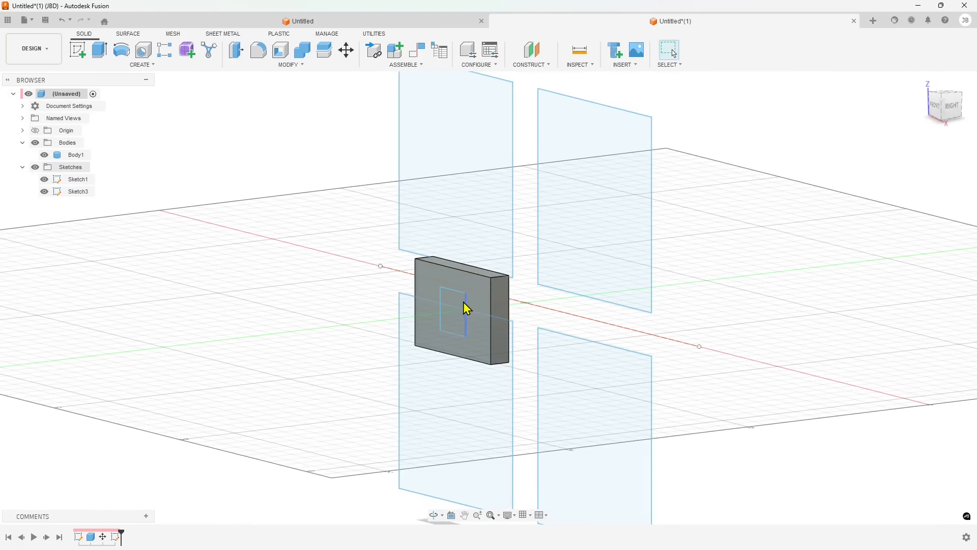
click(462, 306)
click(109, 59)
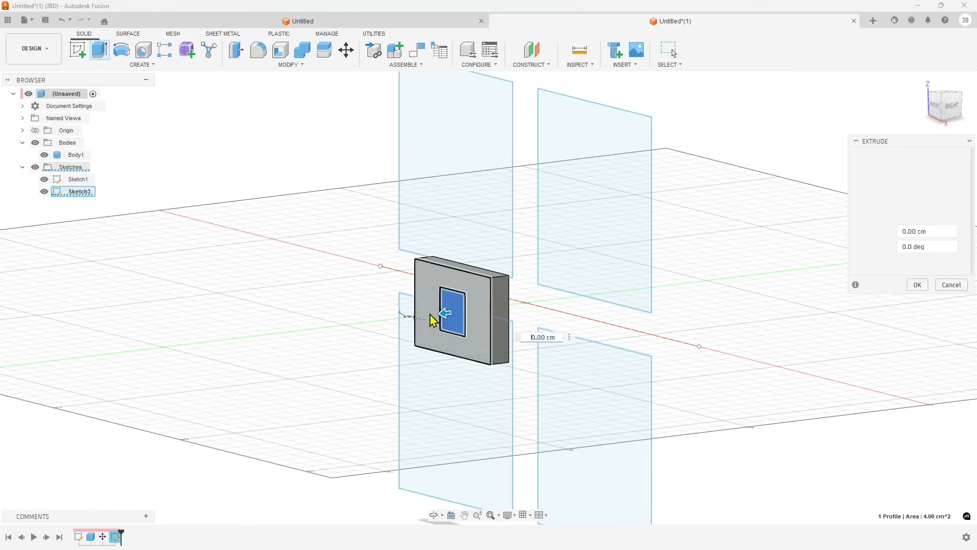
drag(446, 311, 371, 346)
shift+middle_drag(370, 346, 851, 313)
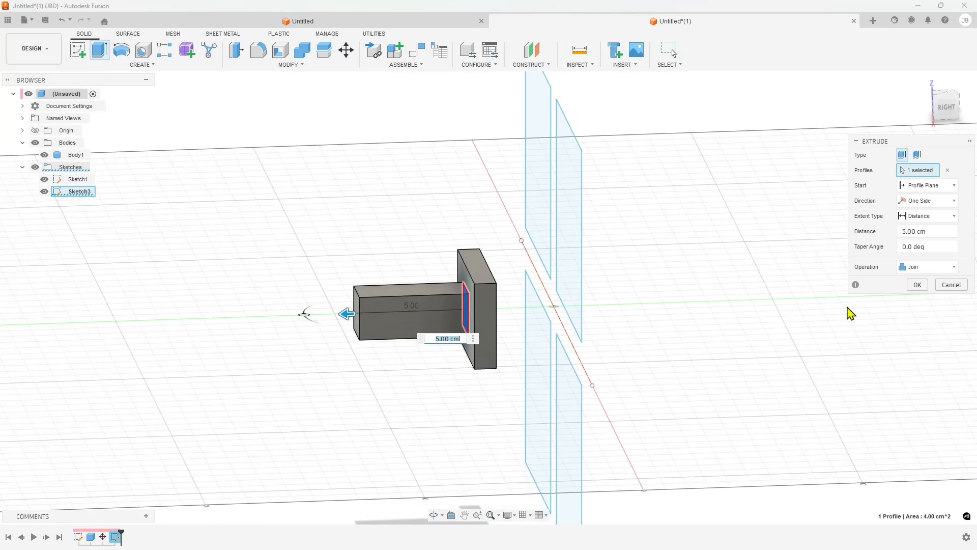
click(917, 285)
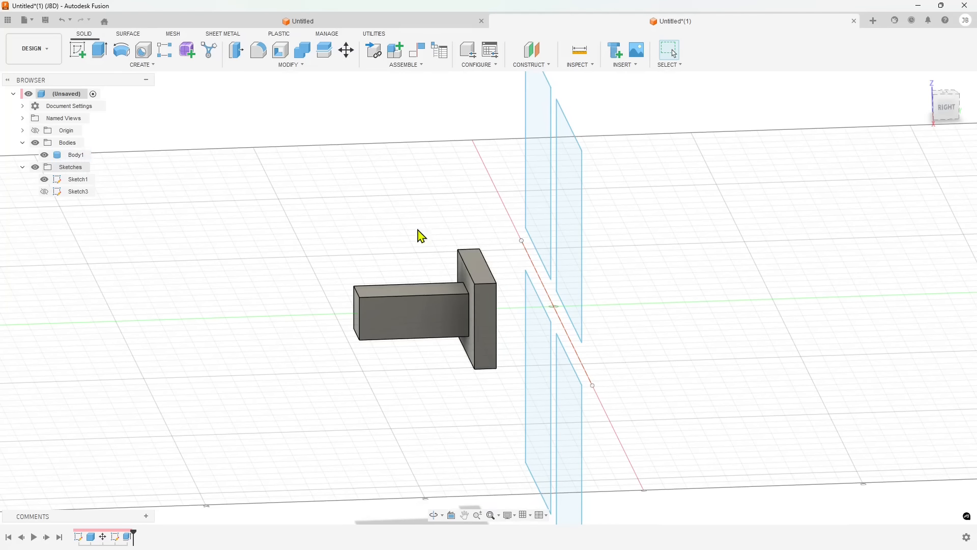
Extrude the four square profiles 1 cm as new bodies
mouse_move(470, 343)
shift+middle_down()
mouse_move(517, 288)
mouse_move(555, 317)
mouse_move(520, 329)
shift+middle_up()
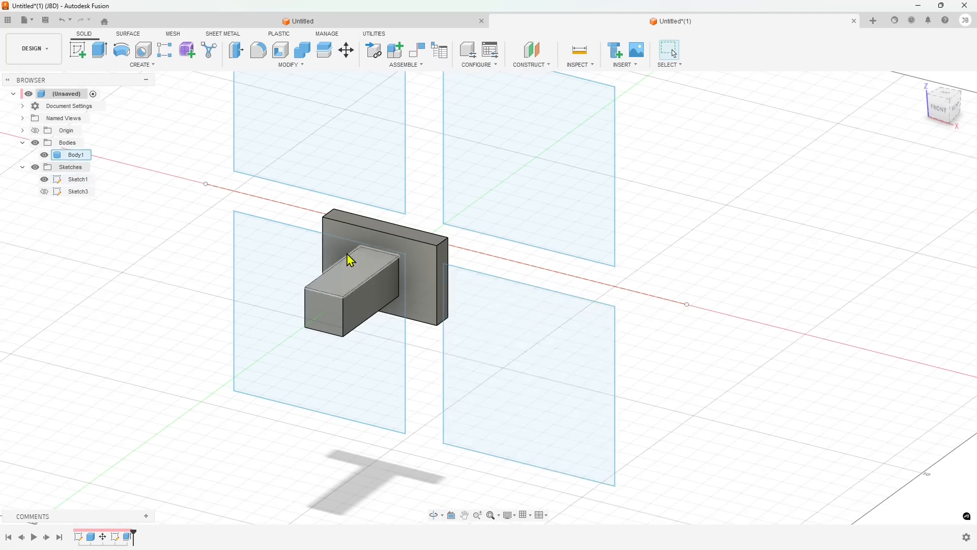
shift+middle_drag(550, 375, 371, 207)
click(371, 208)
ctrl+click(299, 286)
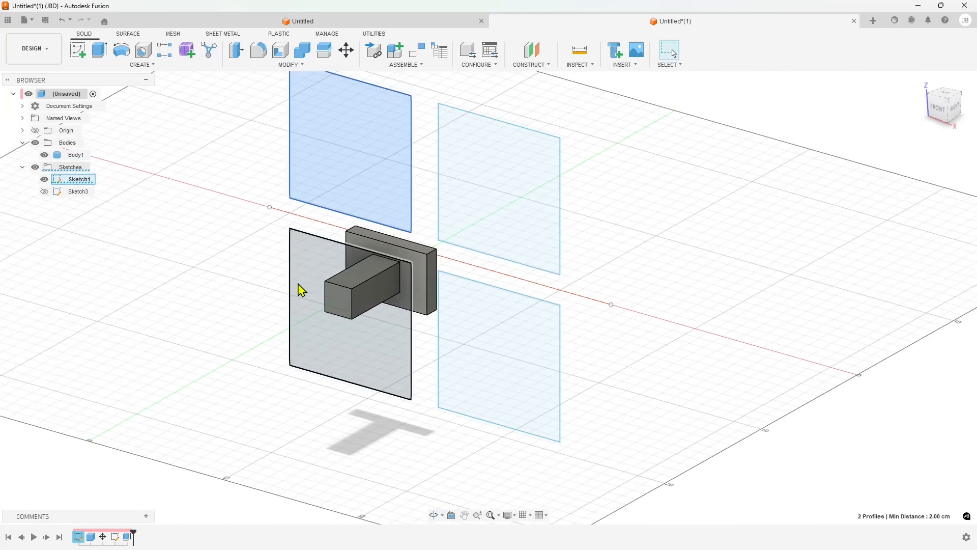
ctrl+click(497, 300)
ctrl+click(511, 243)
shift+middle_drag(567, 373, 474, 369)
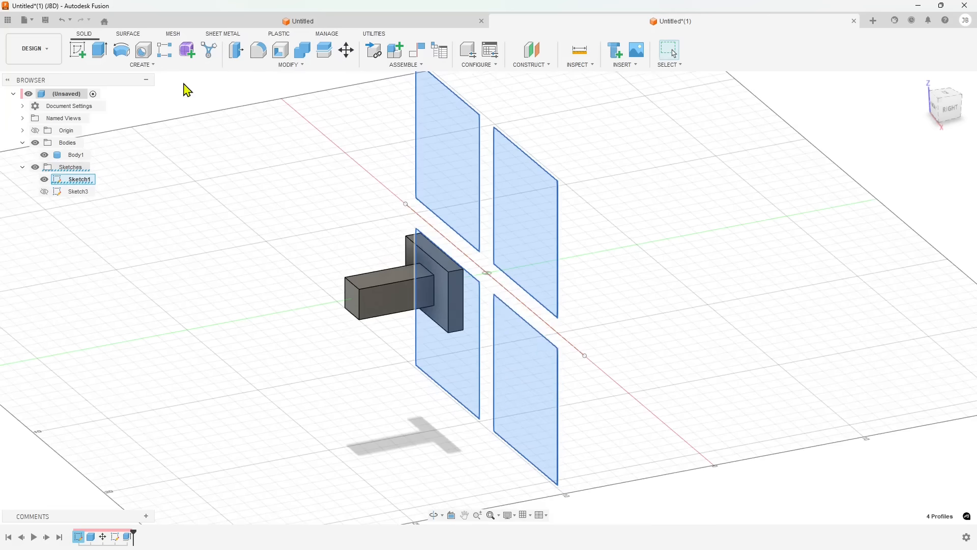
click(109, 57)
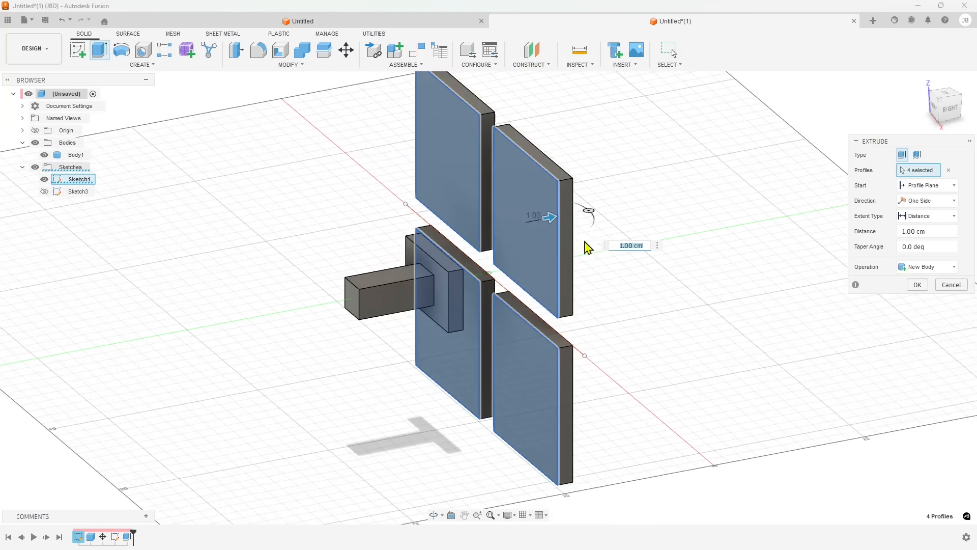
click(918, 285)
Start a new sketch on the front face of the upper-left square plate
scroll(476, 284, down, 2)
scroll(450, 196, up, 5)
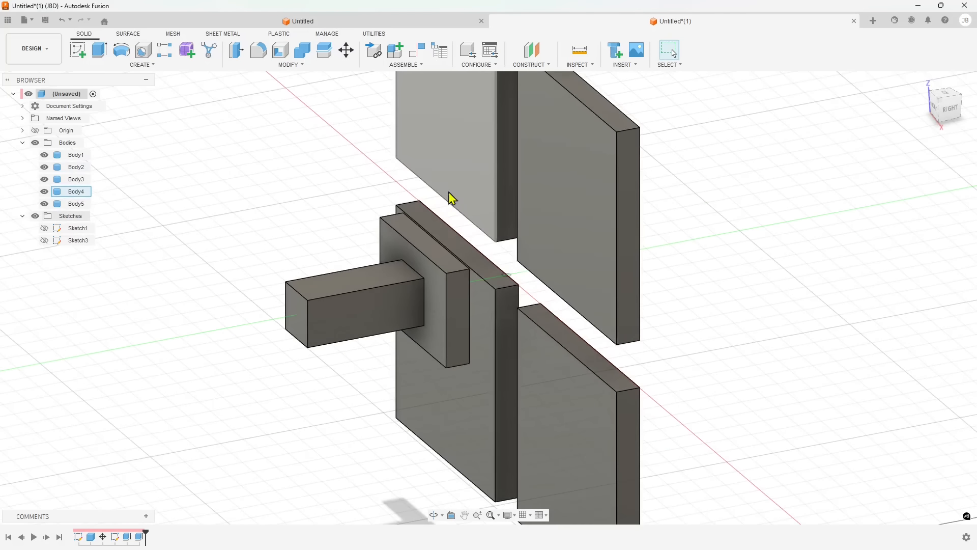
shift+middle_drag(414, 337, 453, 343)
scroll(652, 361, down, 4)
scroll(477, 241, up, 3)
click(435, 210)
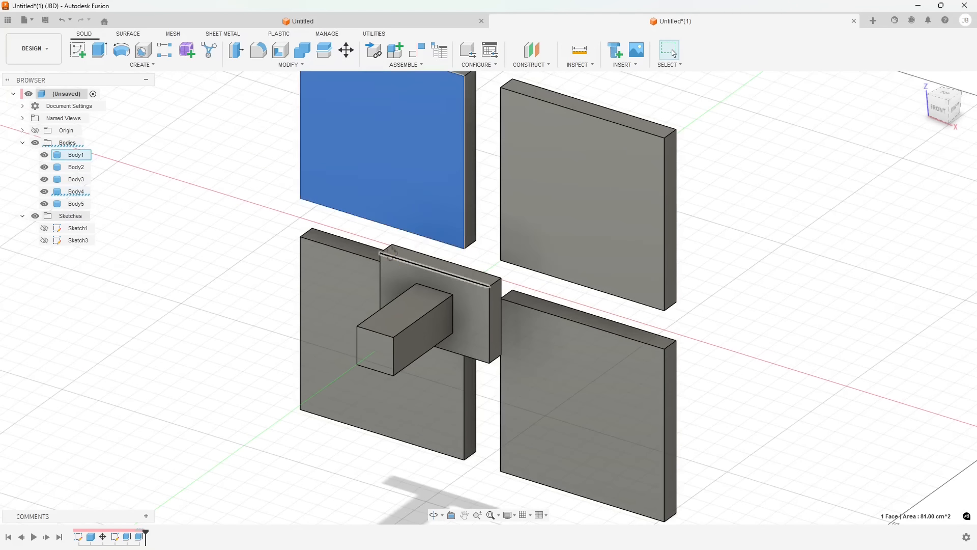
shift+middle_drag(479, 279, 636, 326)
scroll(640, 334, down, 3)
scroll(391, 222, up, 3)
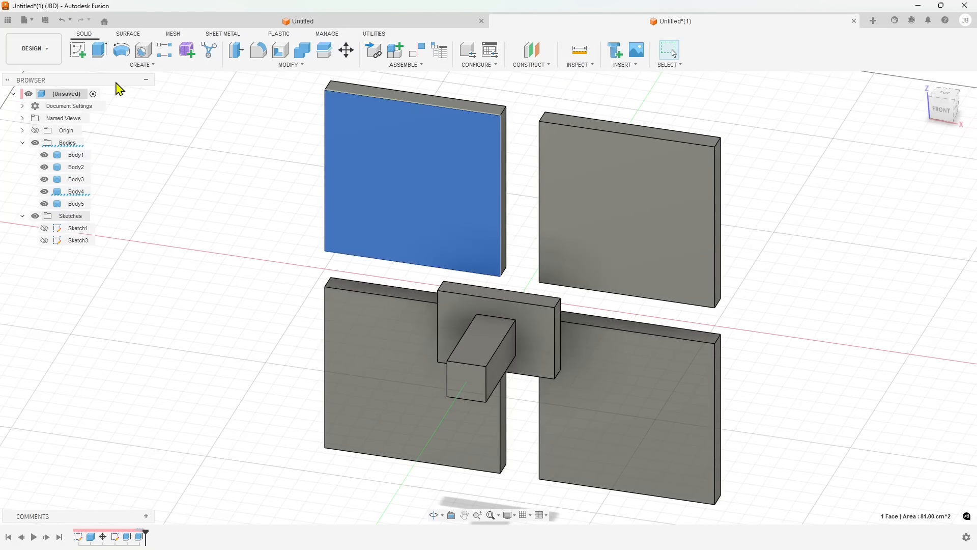
click(87, 61)
click(360, 192)
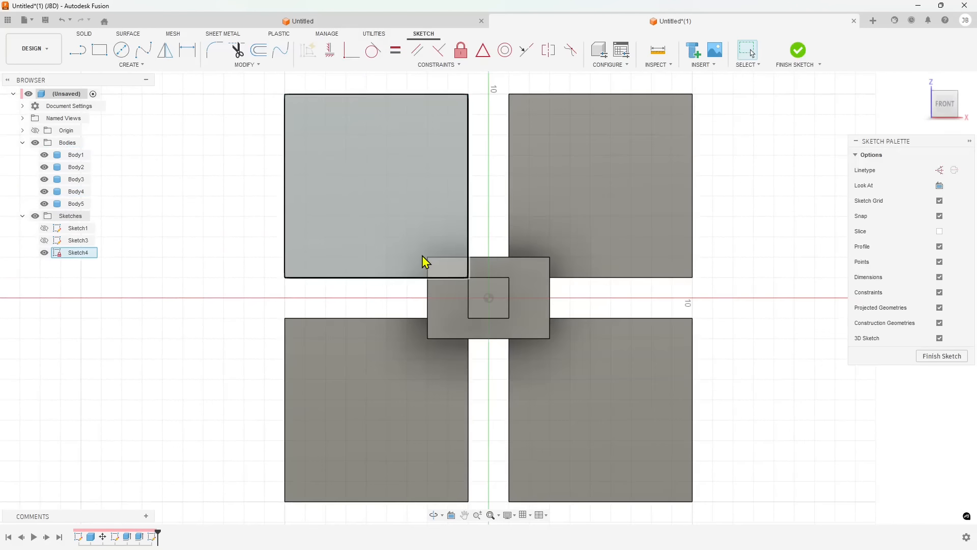
Draw a six-sided circumscribed polygon about 1 cm in radius on the upper-left plate and finish the sketch
click(131, 65)
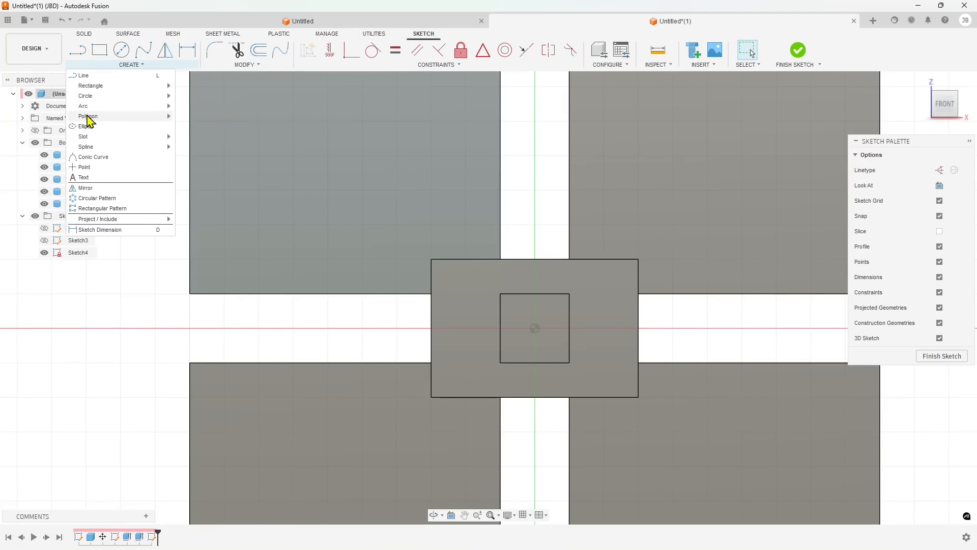
mouse_move(88, 118)
click(199, 127)
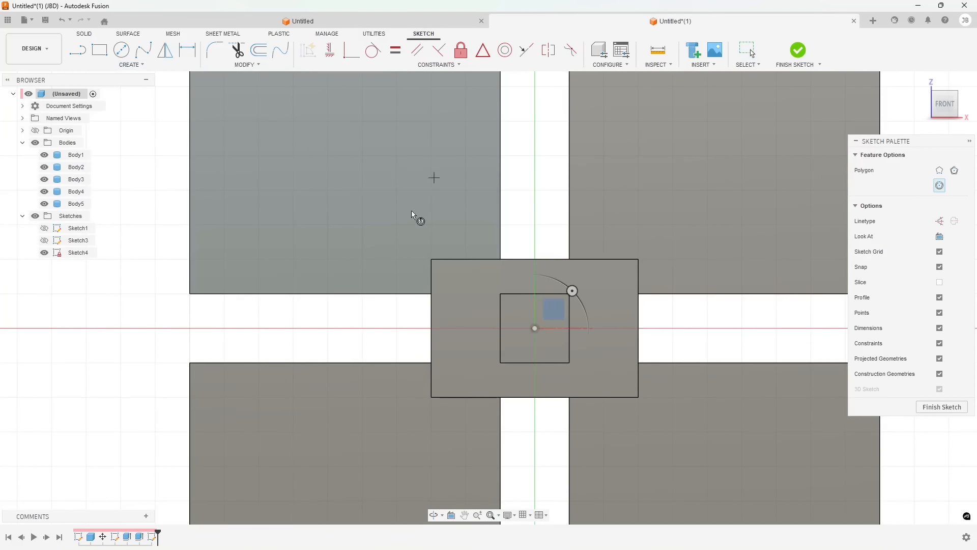
click(395, 191)
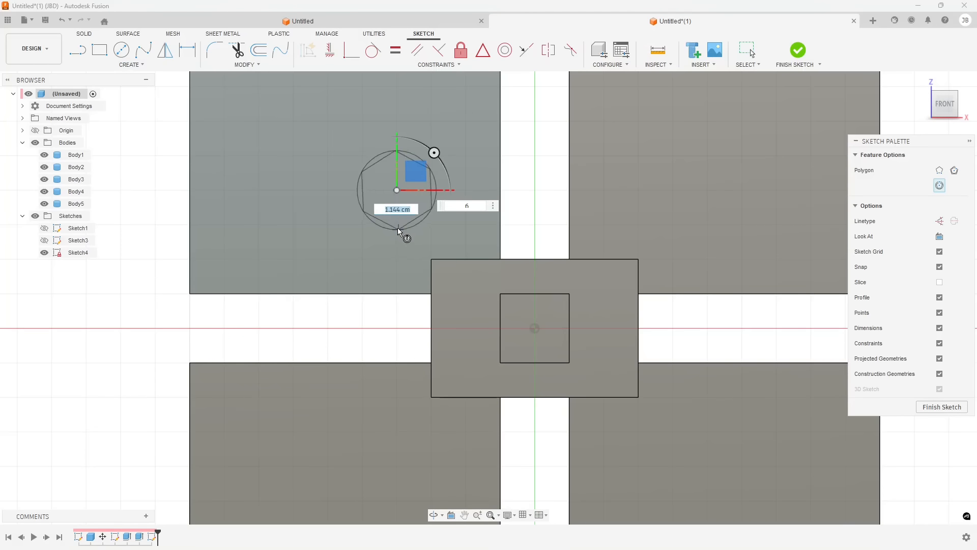
click(364, 192)
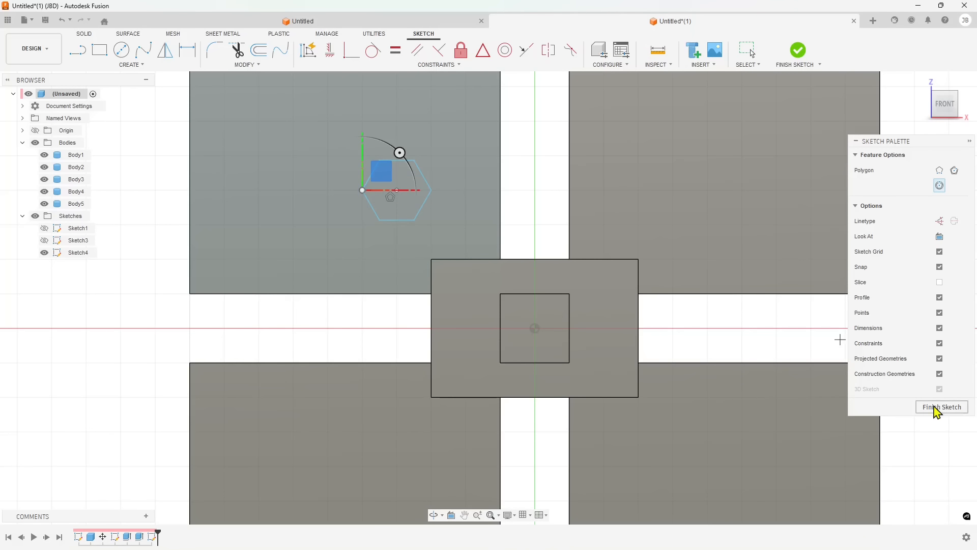
click(936, 407)
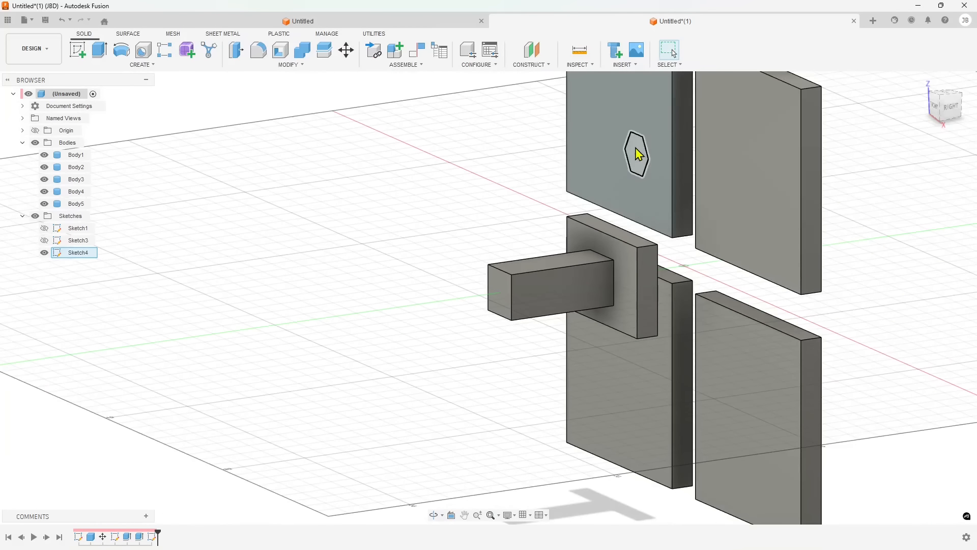
Extrude the hexagon 1 cm outward as a new body
click(100, 49)
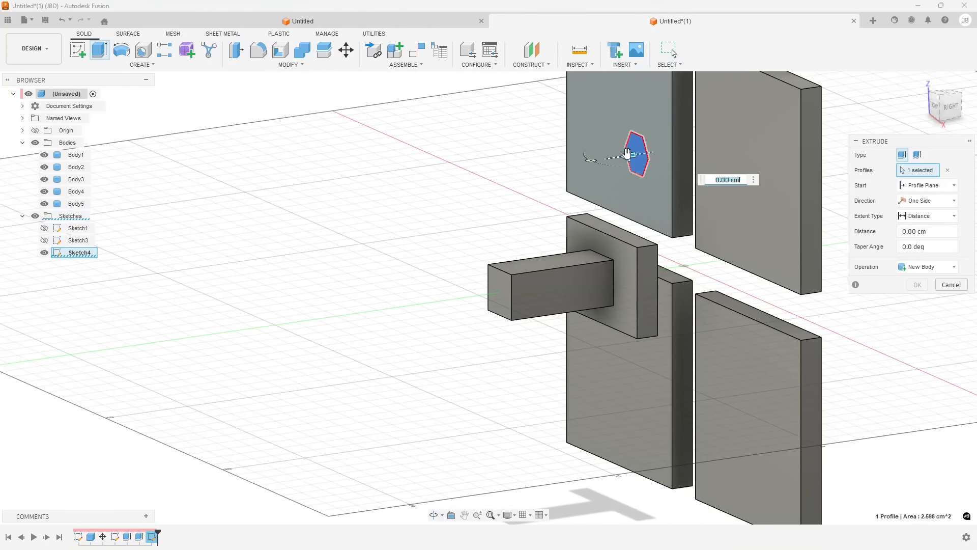
drag(628, 154, 606, 156)
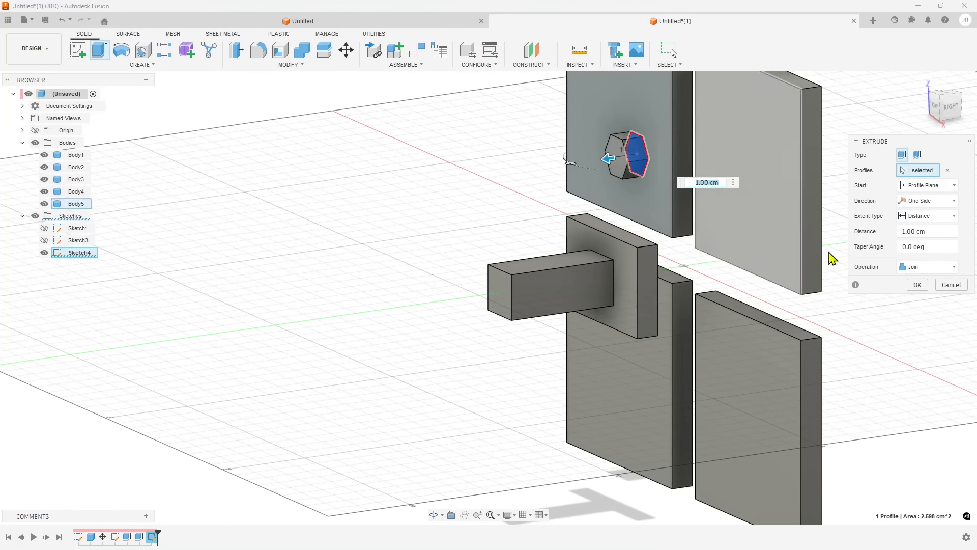
click(908, 268)
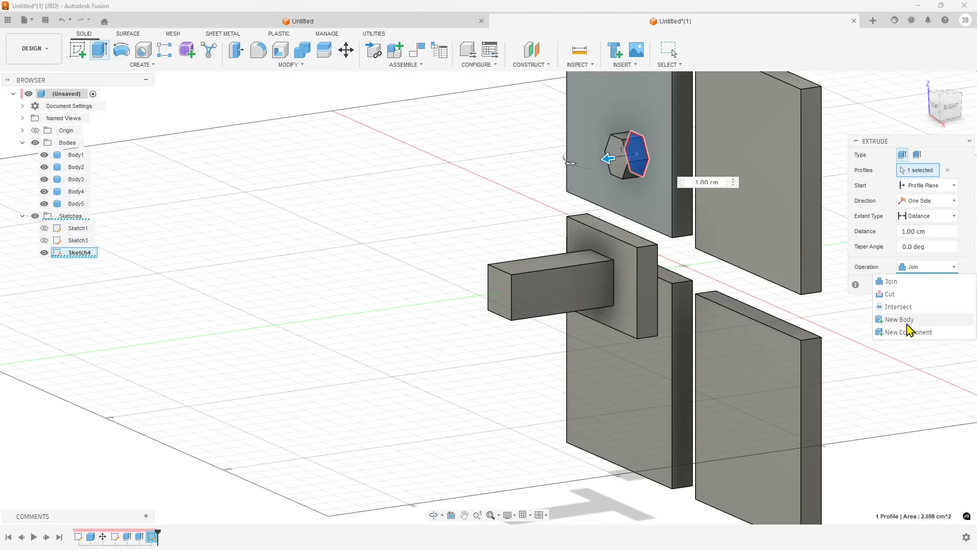
click(906, 321)
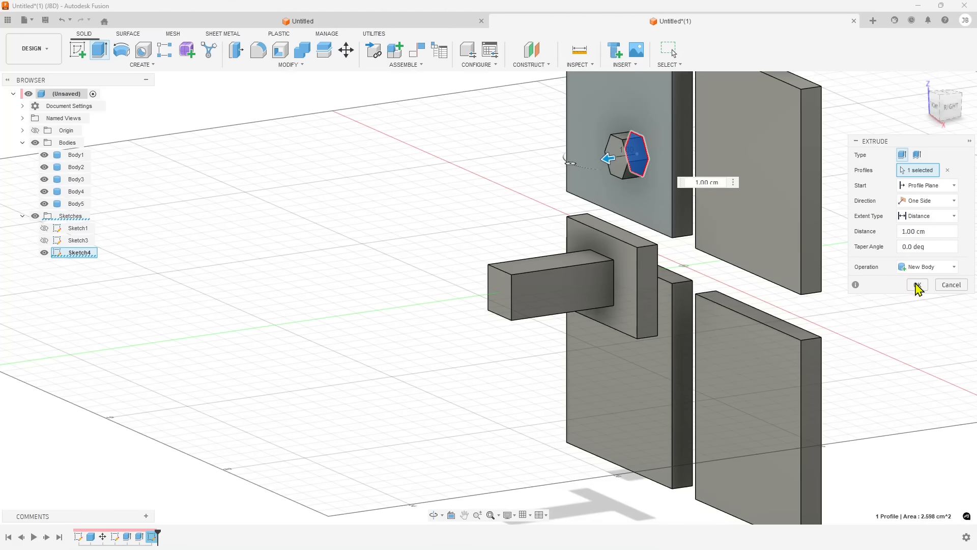
click(917, 285)
Copy the hexagonal prism and paste a copy onto the matching spot of the upper-right plate
click(76, 216)
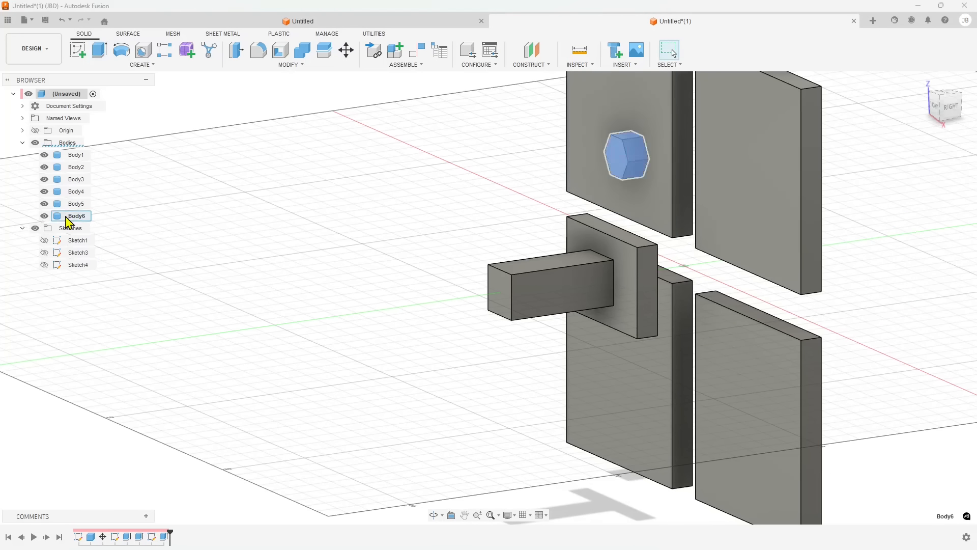
shift+middle_drag(390, 216, 519, 140)
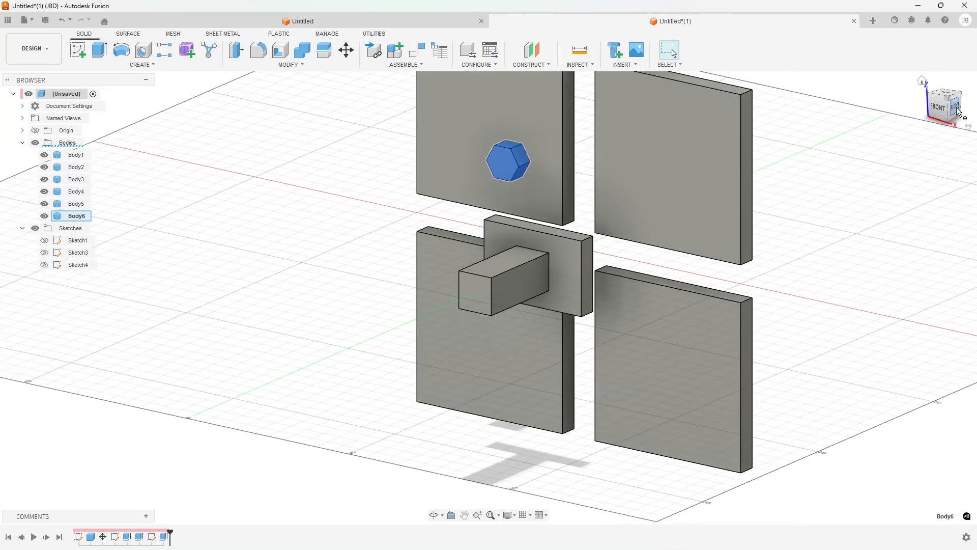
click(931, 111)
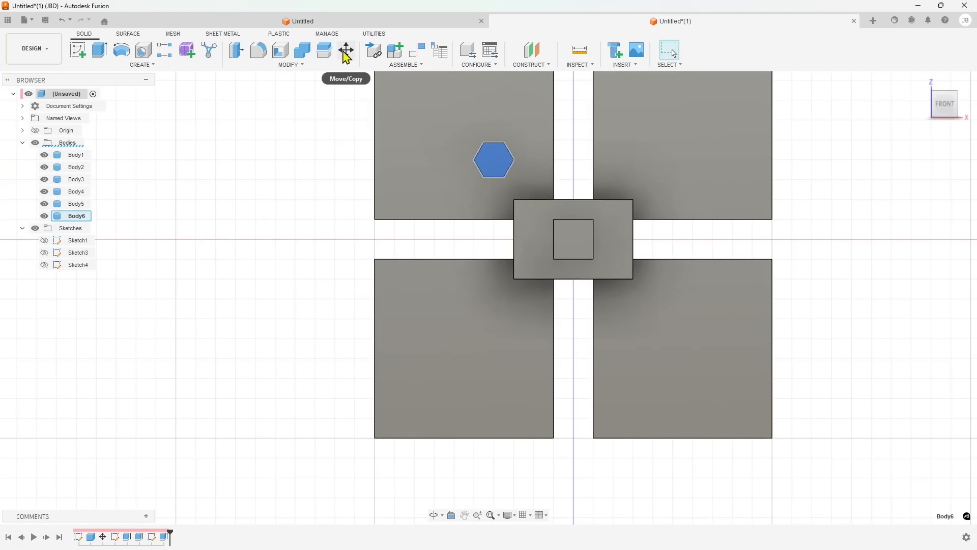
key(ctrl+c)
key(ctrl+v)
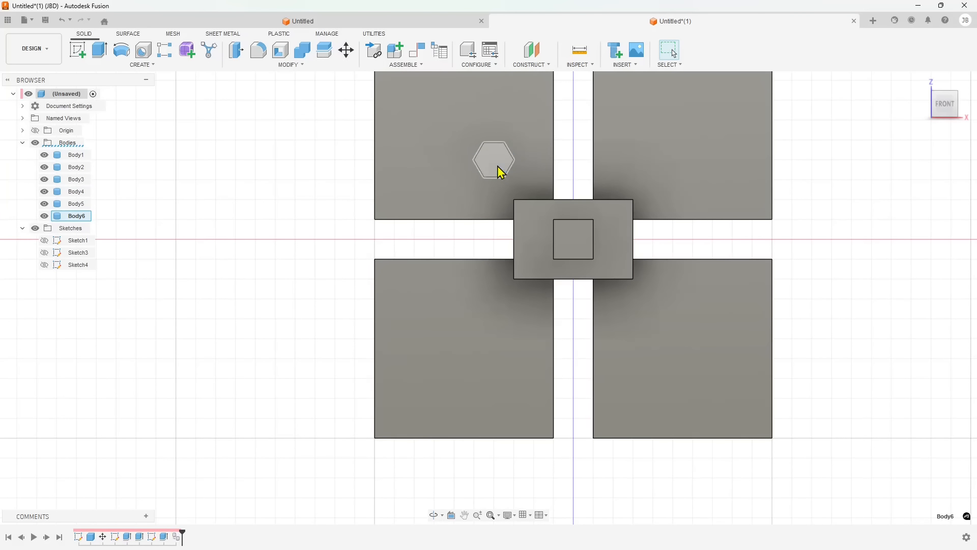
drag(506, 175, 666, 182)
click(917, 326)
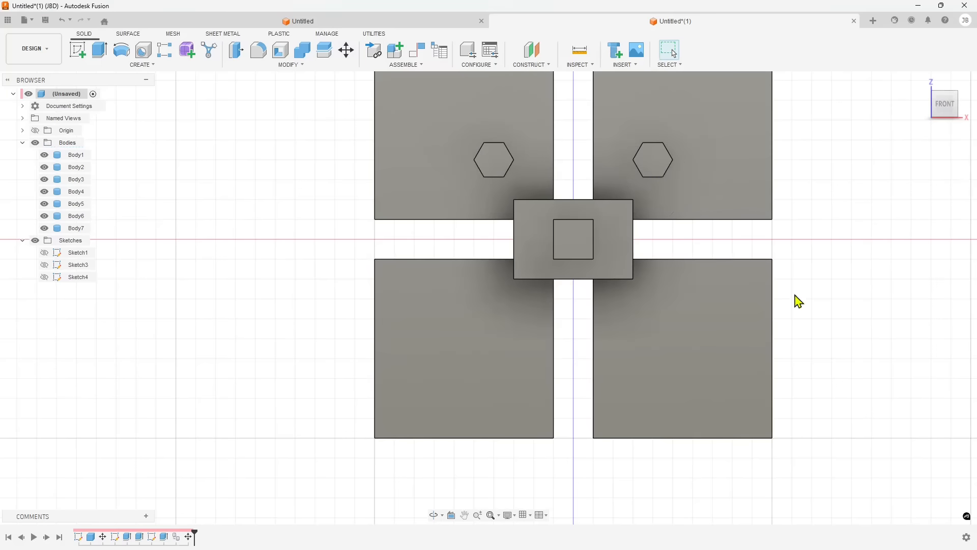
Paste another hexagonal prism copy and move it -8 cm in Z onto the lower-right plate
shift+middle_drag(639, 255, 703, 158)
click(704, 157)
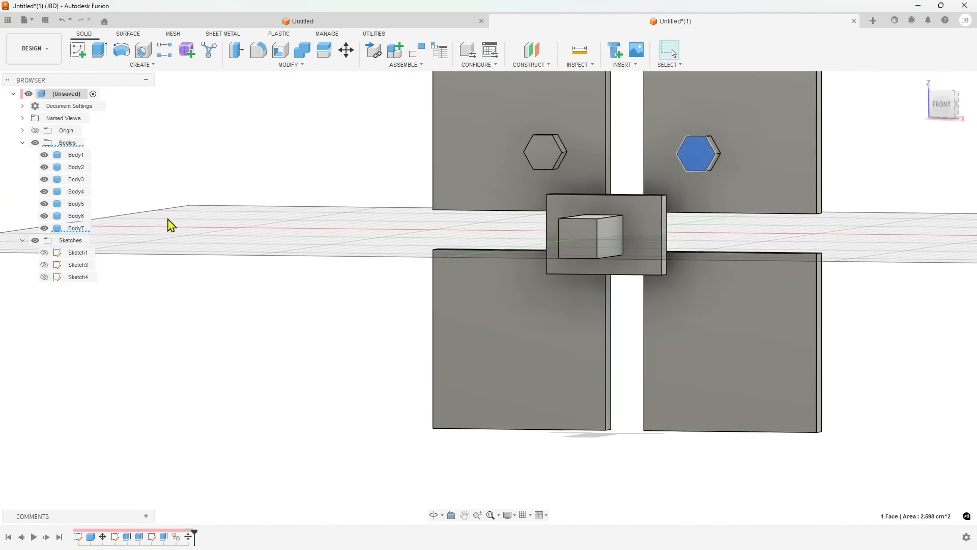
key(ctrl+v)
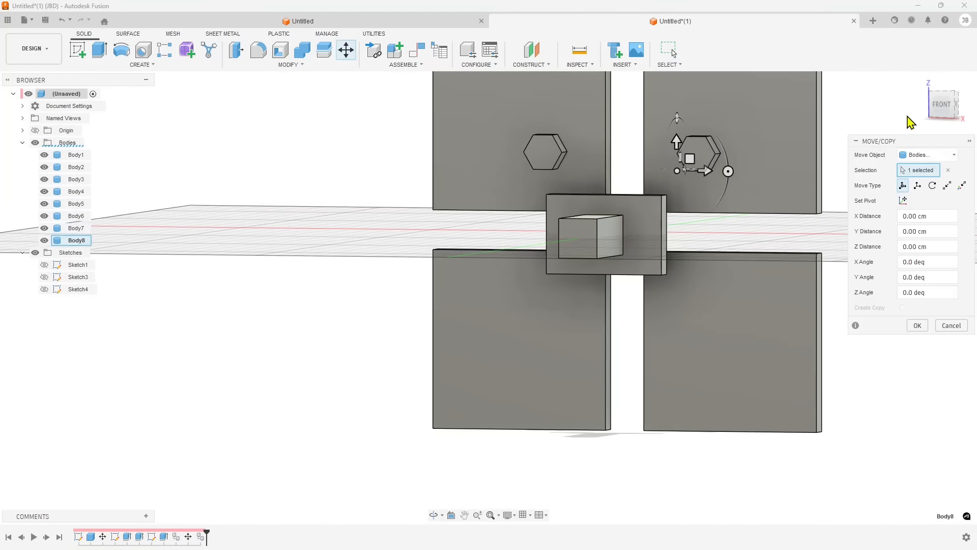
click(943, 107)
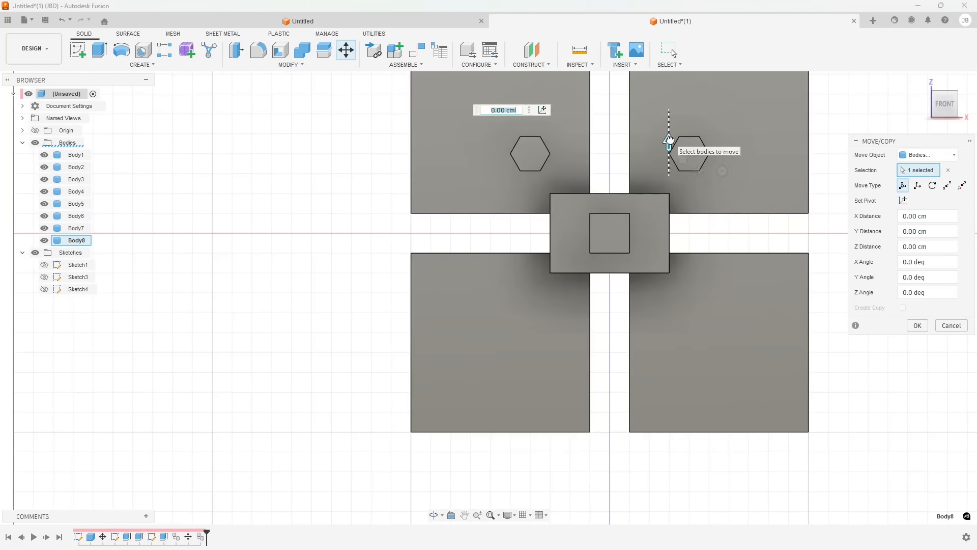
drag(669, 144, 659, 300)
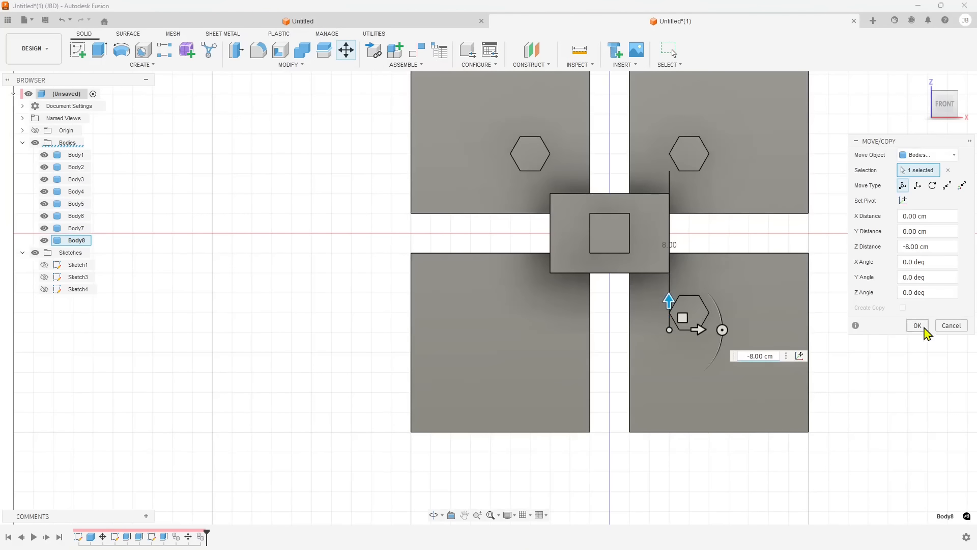
click(918, 325)
Paste a fourth hexagonal prism copy and move it -8 cm in X onto the lower-left plate
click(706, 318)
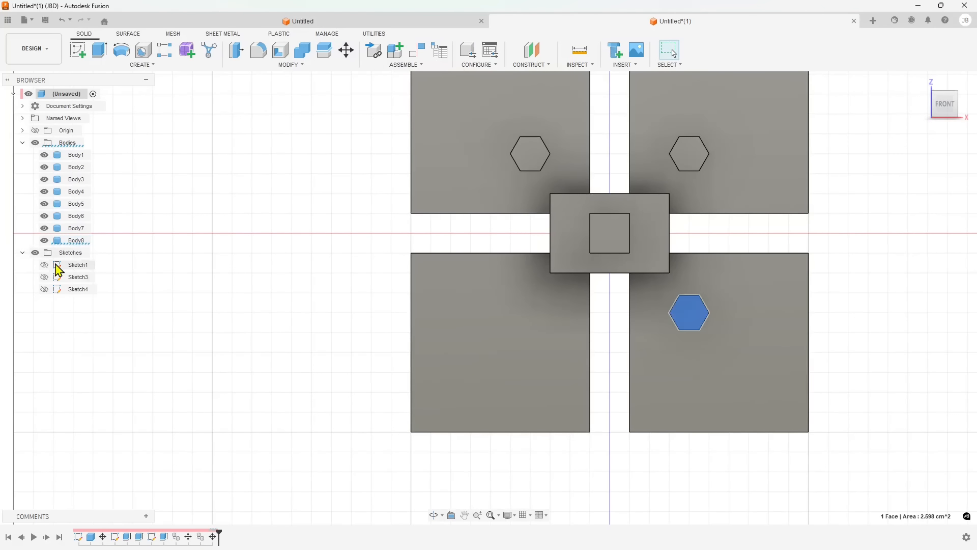
click(76, 240)
key(ctrl+v)
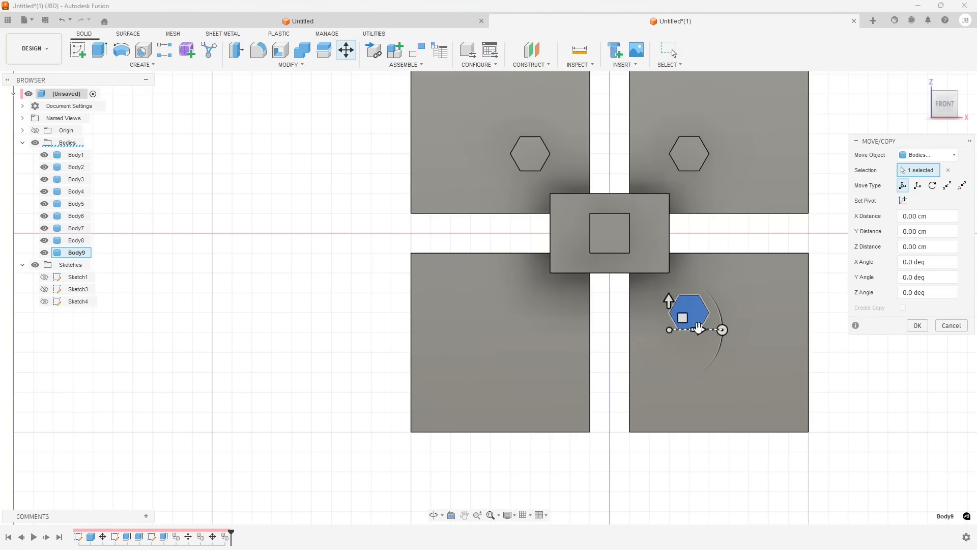
drag(698, 328, 538, 329)
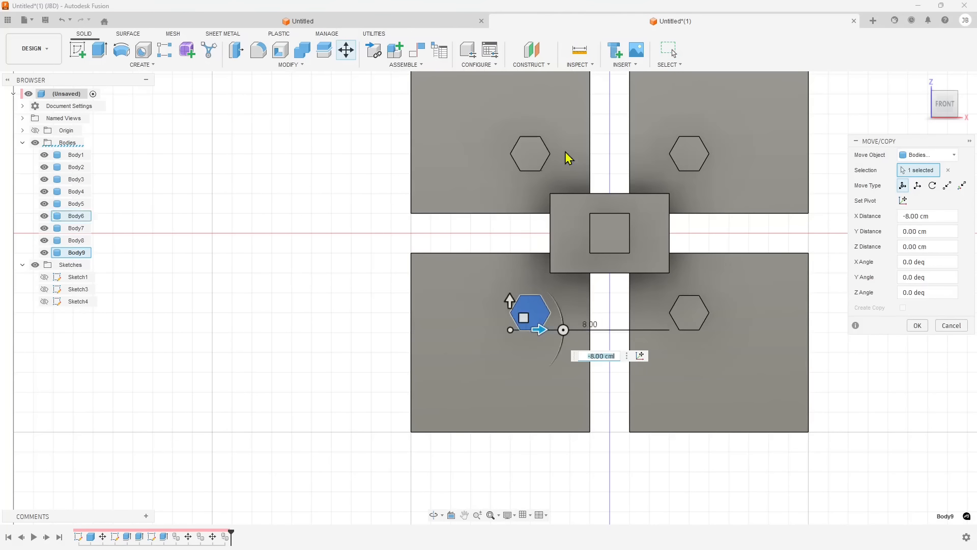
click(918, 327)
Orbit and zoom around the model to inspect the four plates with their hexagonal prisms
click(783, 358)
shift+middle_drag(783, 358, 758, 329)
scroll(378, 351, down, 3)
scroll(320, 331, up, 3)
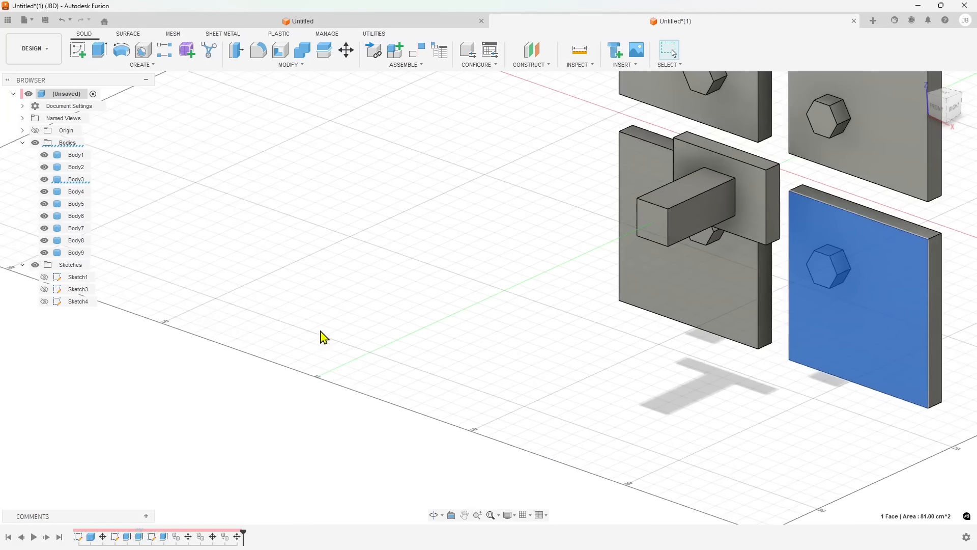
click(228, 300)
scroll(227, 301, down, 3)
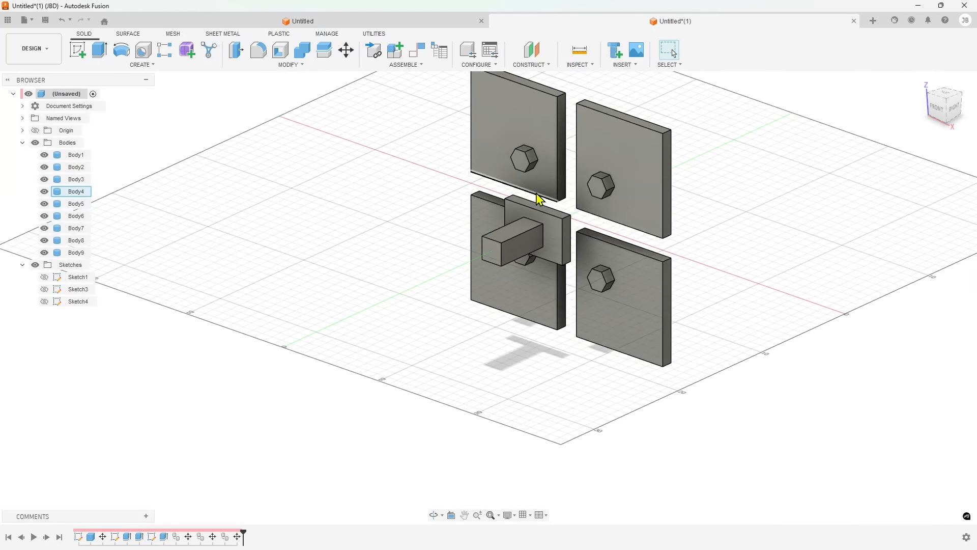
Sketch a circle about 1 cm in diameter centred on the front face of the upper-left hexagonal prism
scroll(615, 139, up, 2)
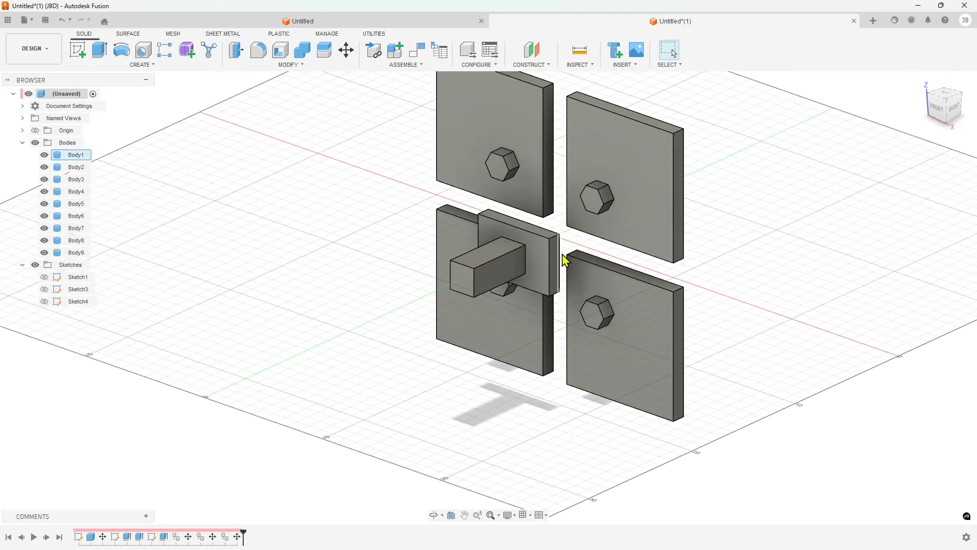
shift+middle_drag(617, 251, 569, 255)
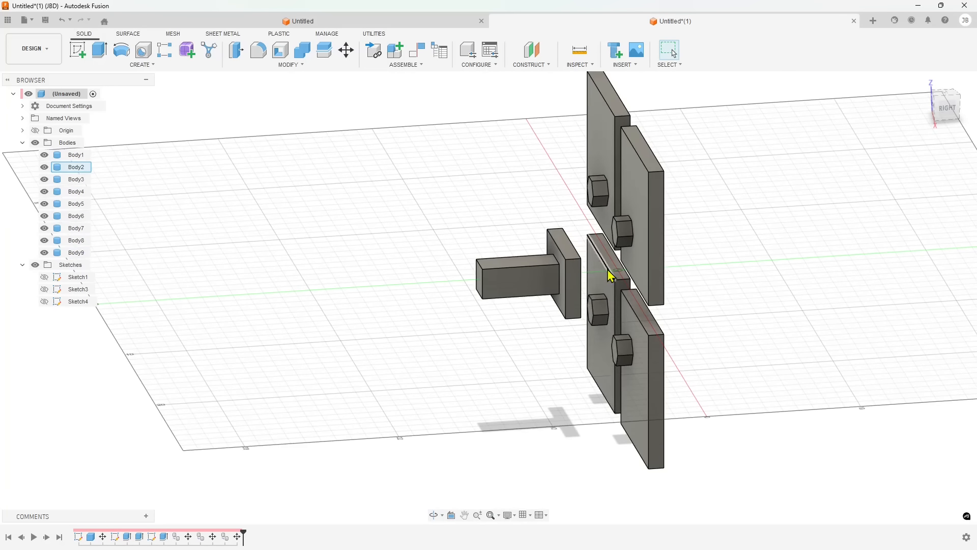
scroll(591, 267, up, 1)
scroll(611, 253, up, 2)
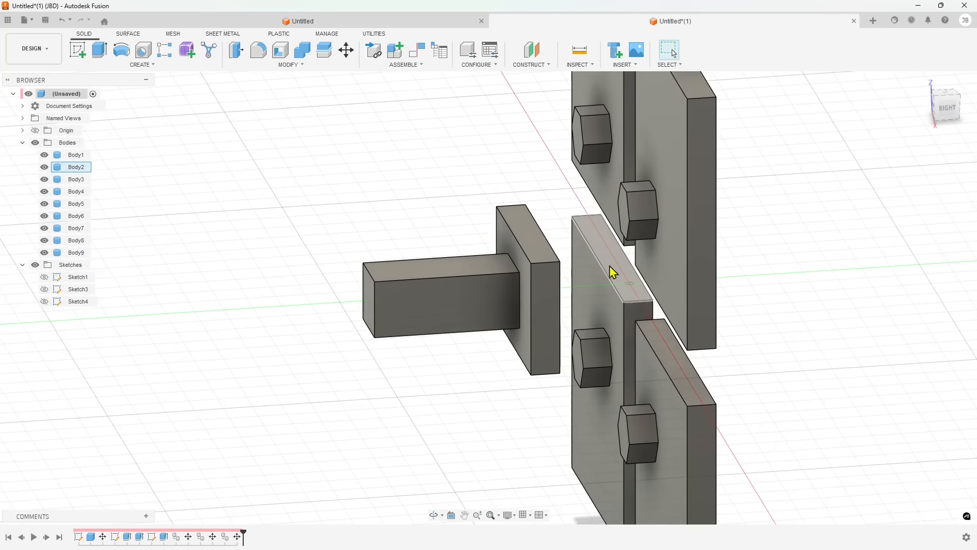
shift+middle_drag(633, 274, 687, 295)
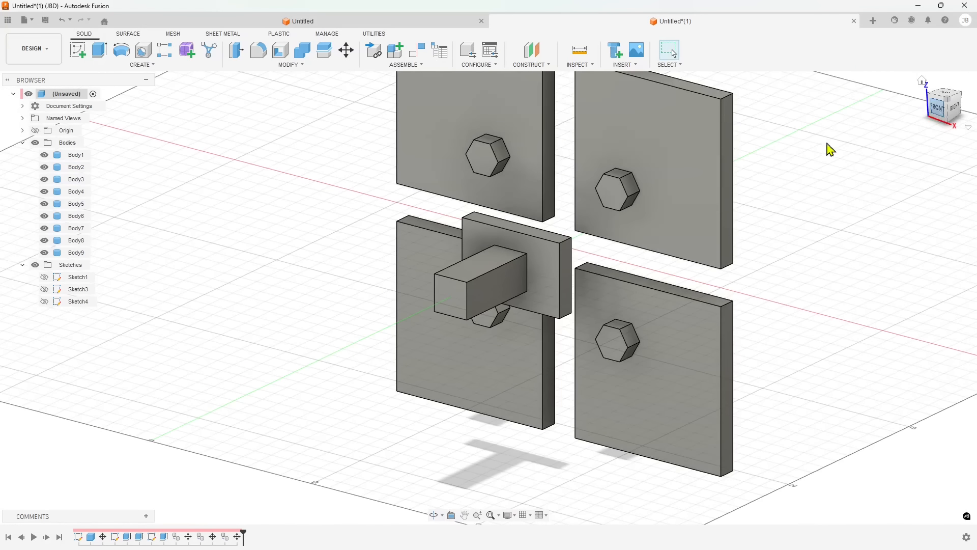
scroll(425, 182, up, 5)
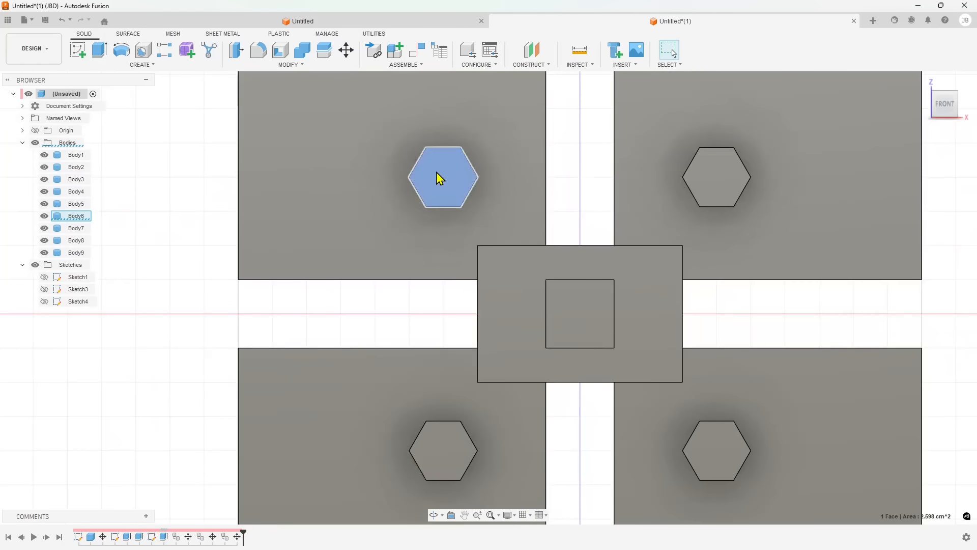
scroll(436, 173, up, 2)
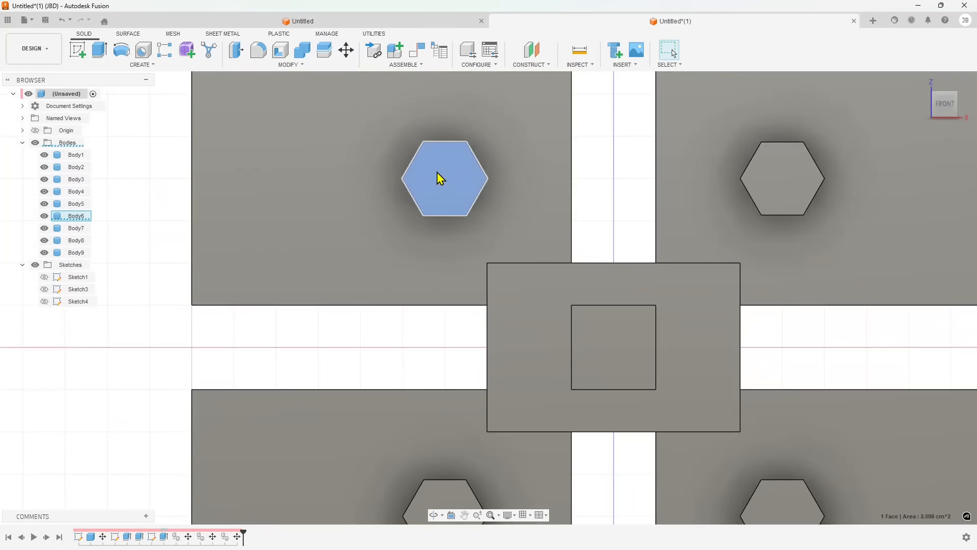
click(83, 57)
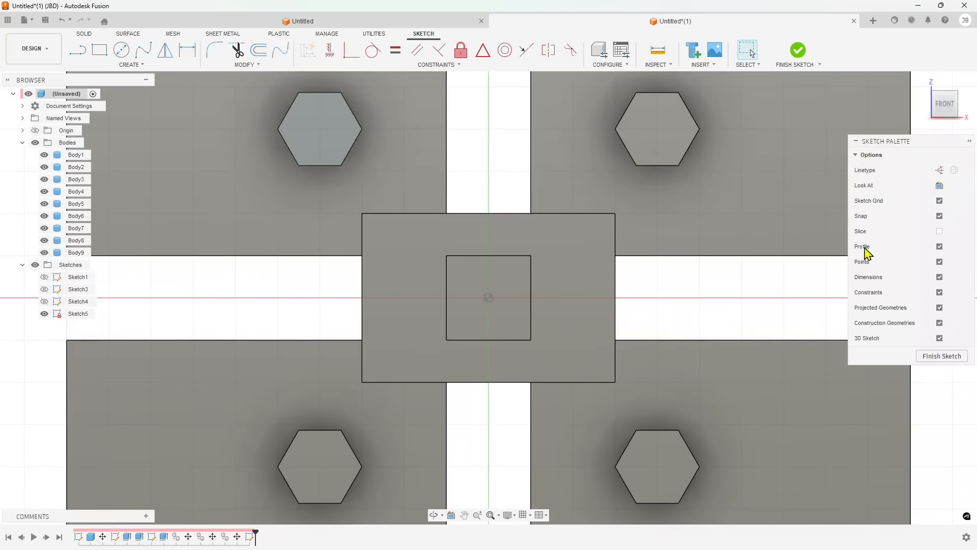
click(119, 55)
click(319, 129)
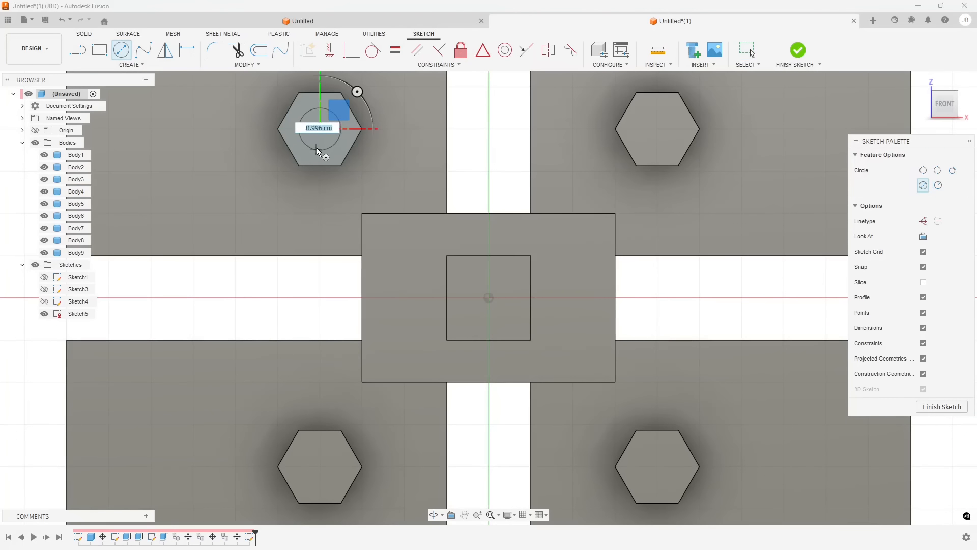
click(316, 148)
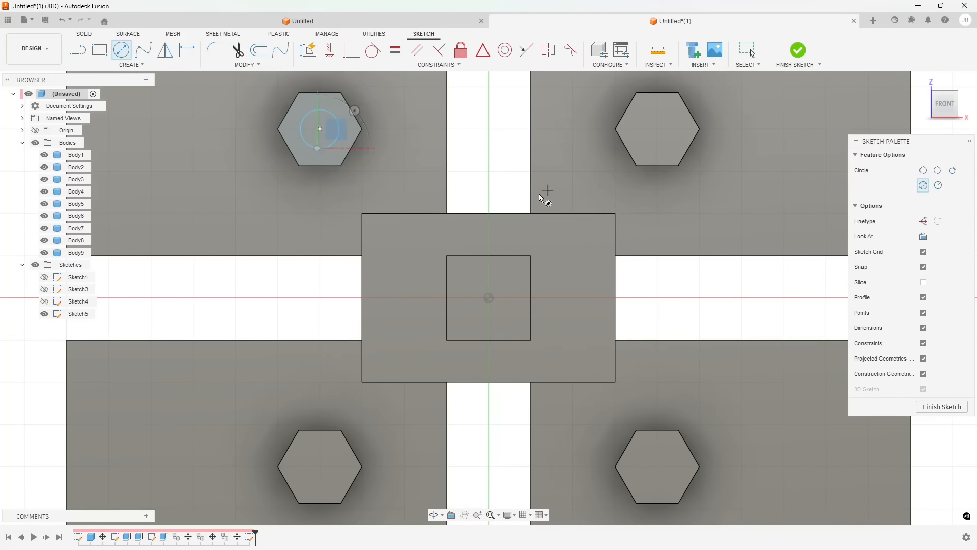
shift+middle_drag(546, 195, 410, 216)
scroll(338, 224, down, 4)
scroll(509, 113, up, 2)
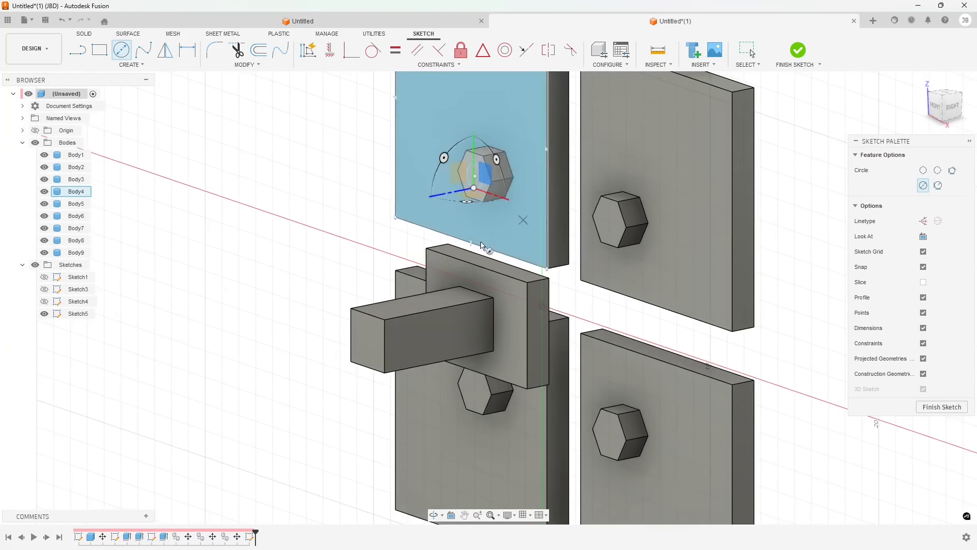
scroll(413, 79, up, 2)
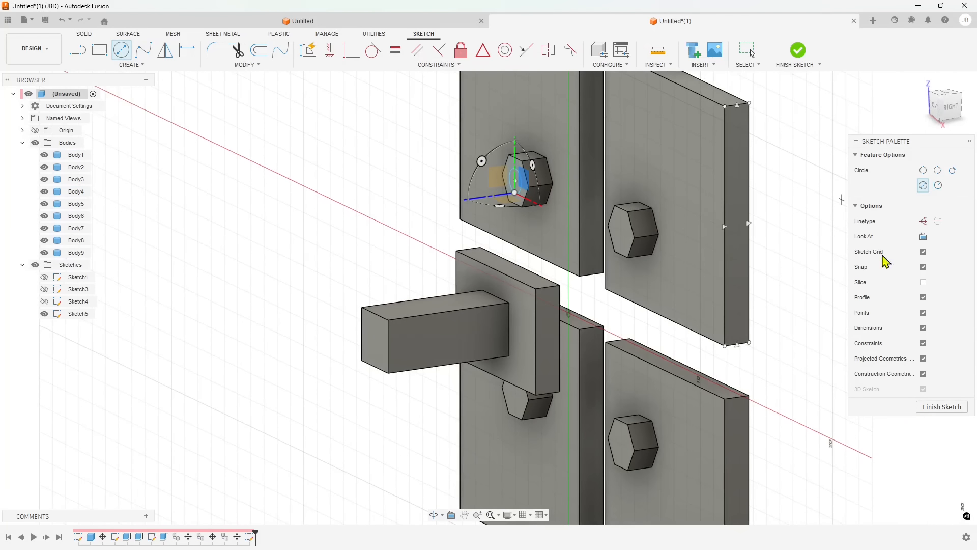
click(942, 407)
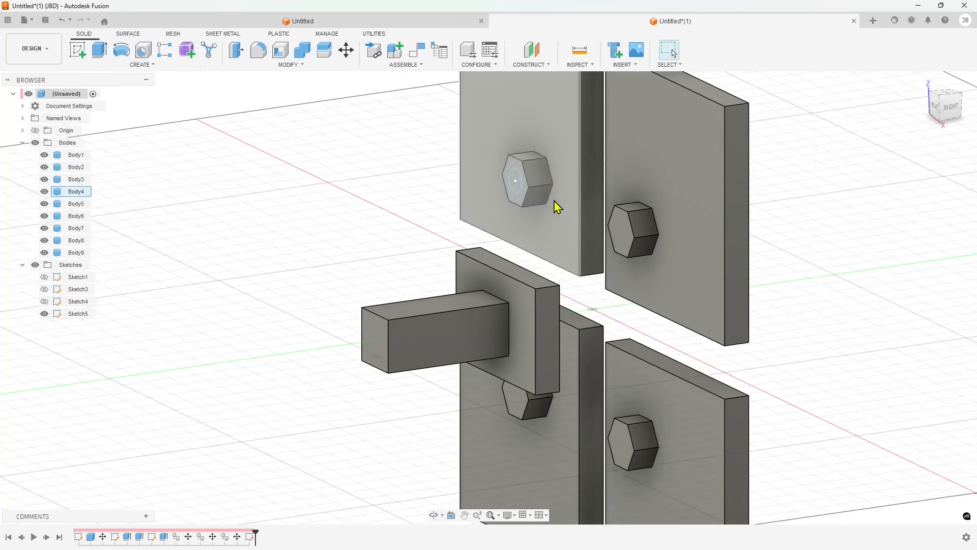
Extrude the circle on two sides, 2 cm out and 1 cm in, as a new body
click(100, 50)
click(513, 182)
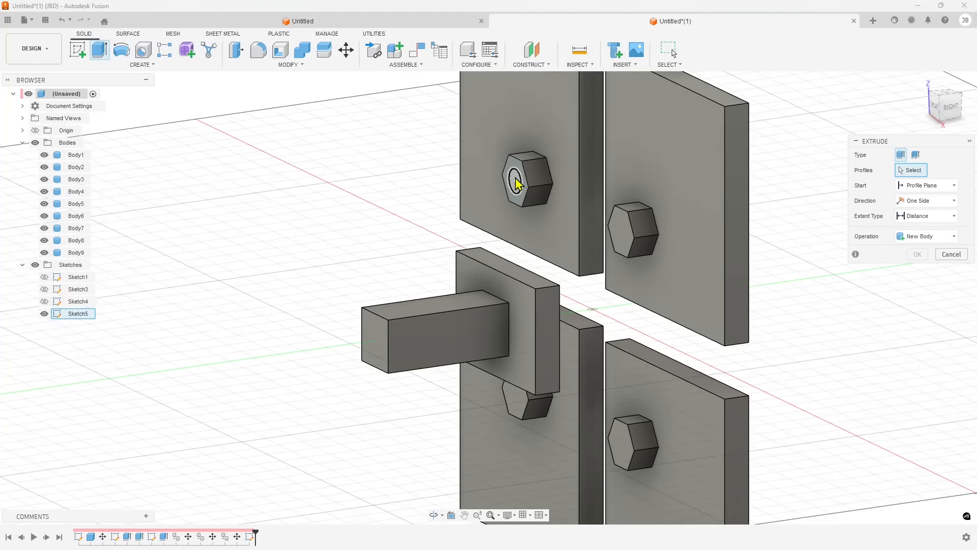
click(931, 205)
click(917, 231)
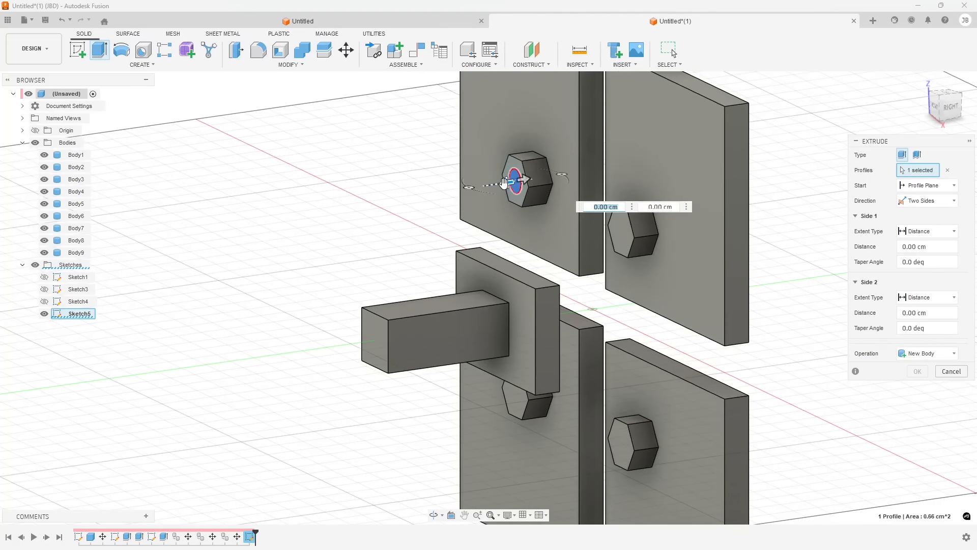
drag(504, 183, 349, 201)
shift+middle_drag(561, 247, 537, 238)
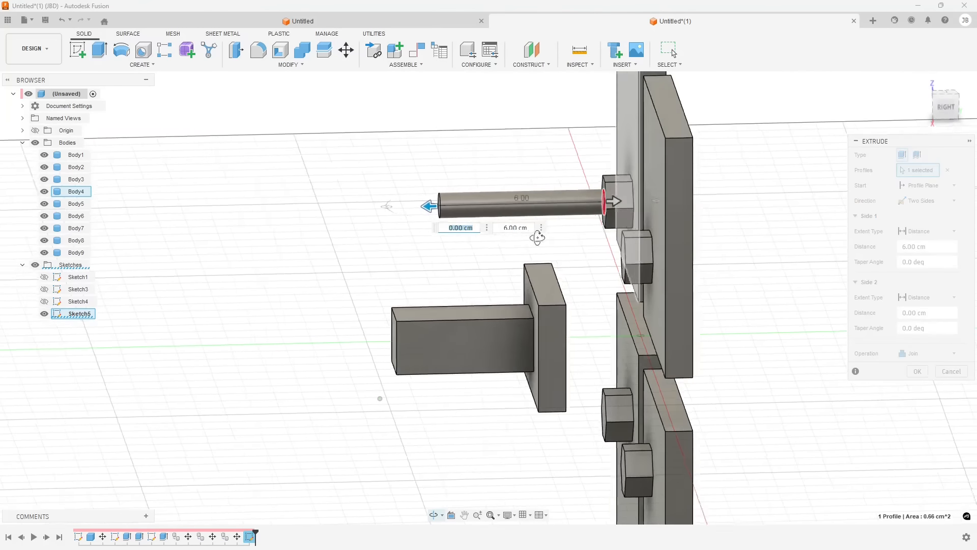
drag(614, 202, 636, 204)
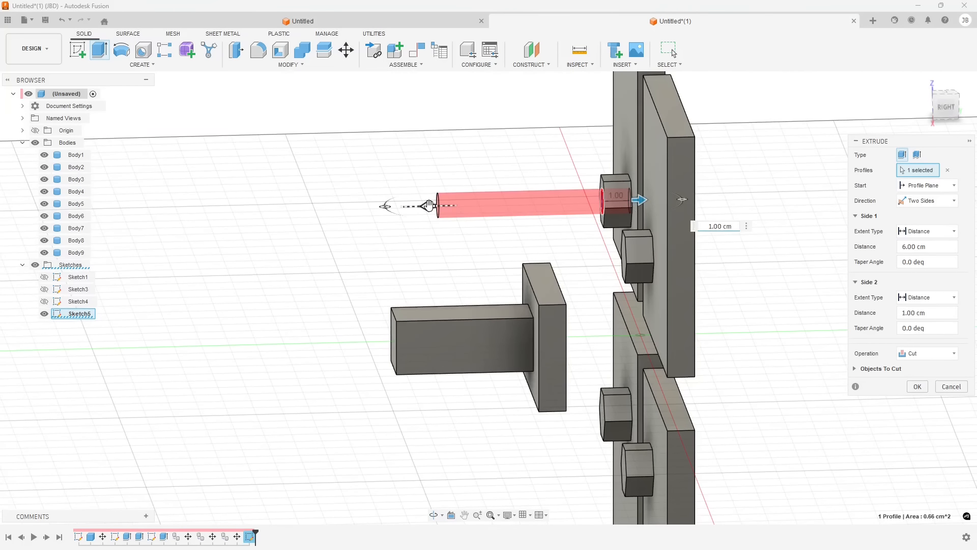
drag(429, 205, 539, 209)
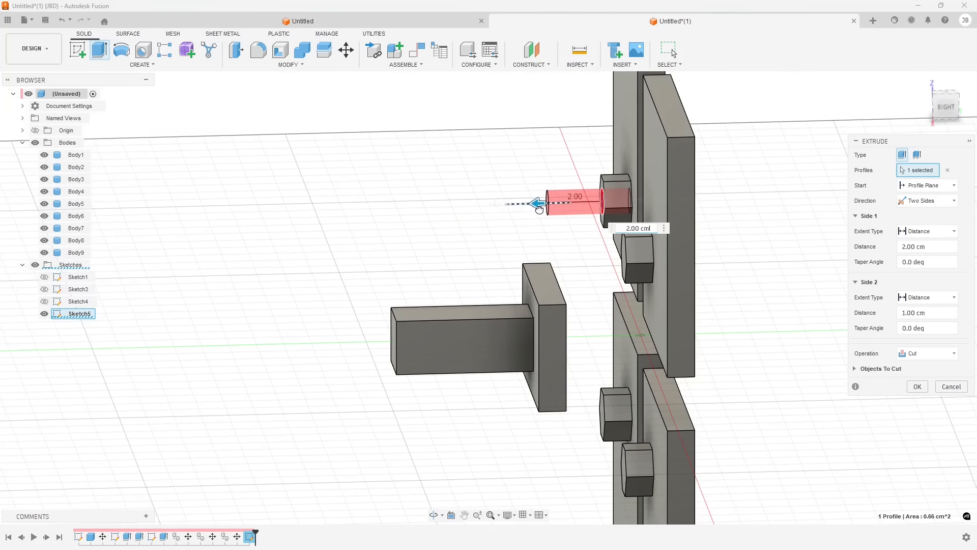
click(918, 353)
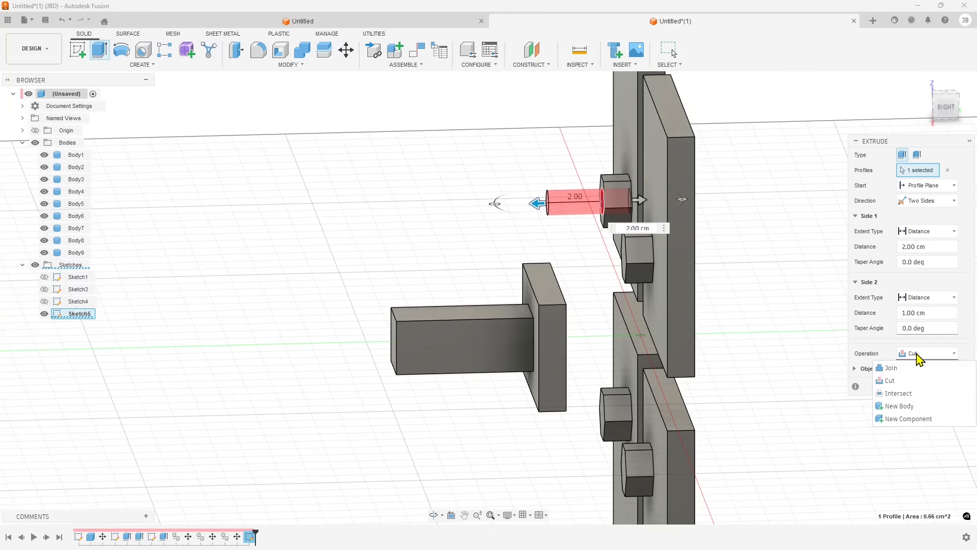
click(914, 408)
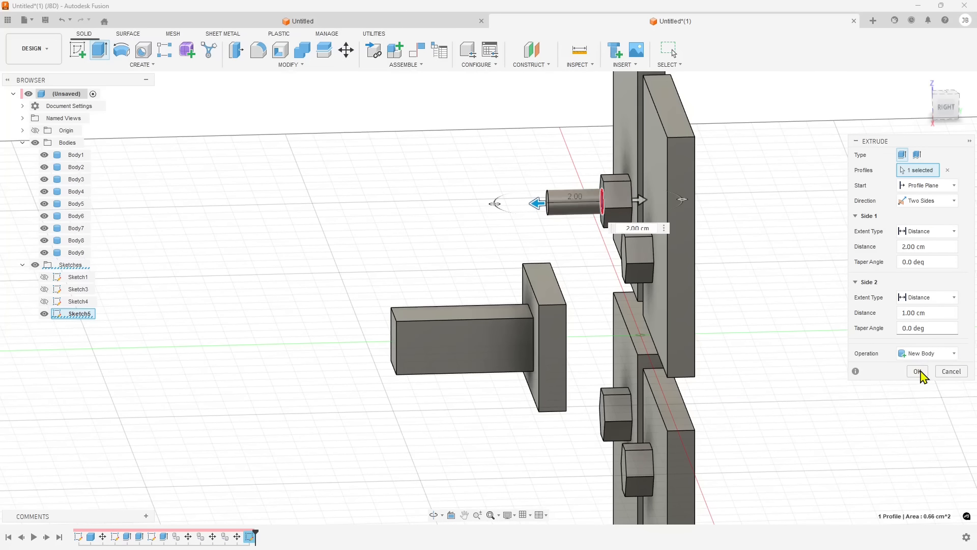
click(920, 371)
Orbit and zoom around the plates to inspect the new cylindrical pin
shift+middle_drag(436, 265, 674, 265)
scroll(675, 265, down, 2)
scroll(318, 169, up, 2)
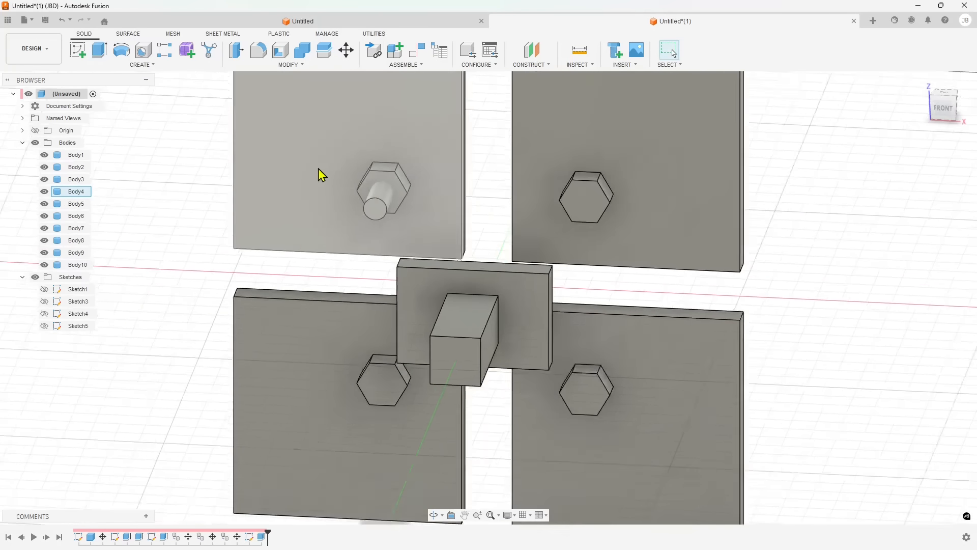
scroll(396, 194, up, 2)
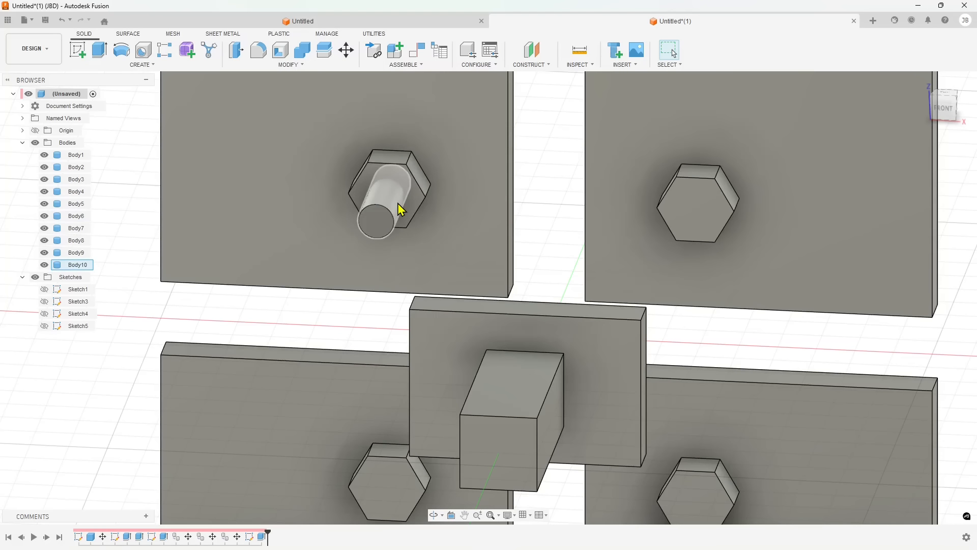
scroll(403, 204, down, 4)
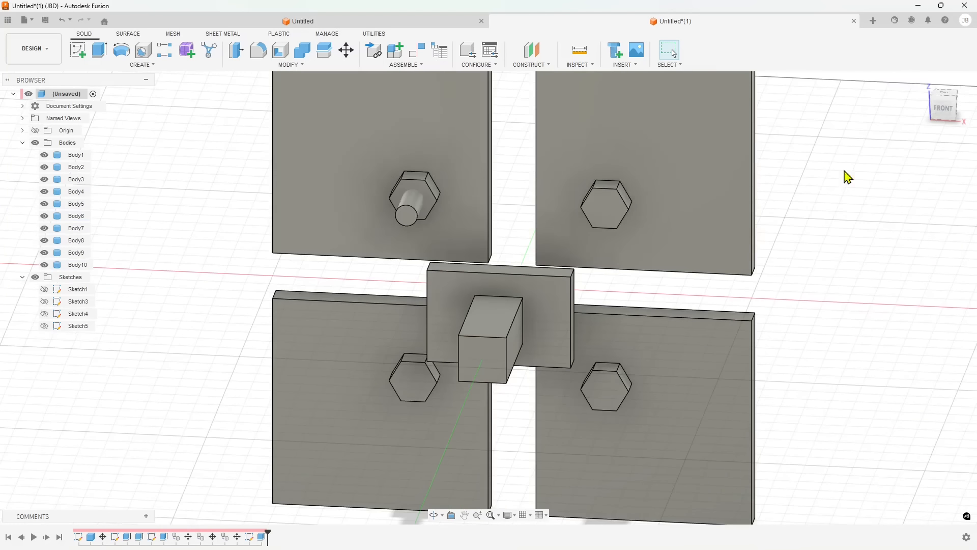
shift+middle_drag(792, 255, 668, 214)
scroll(632, 224, down, 3)
scroll(651, 204, up, 3)
mouse_move(559, 377)
shift+middle_down()
mouse_move(559, 340)
mouse_move(552, 373)
shift+middle_up()
Sketch on the upper-left plate's back face two crossing rectangles filling the vertical and horizontal gaps between the plates
click(947, 110)
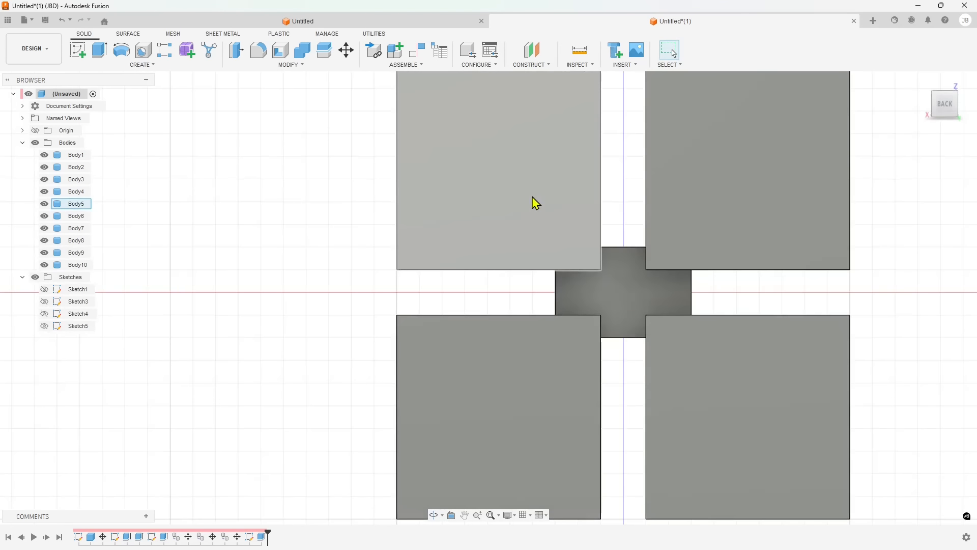
click(534, 201)
scroll(404, 338, down, 2)
scroll(515, 197, up, 2)
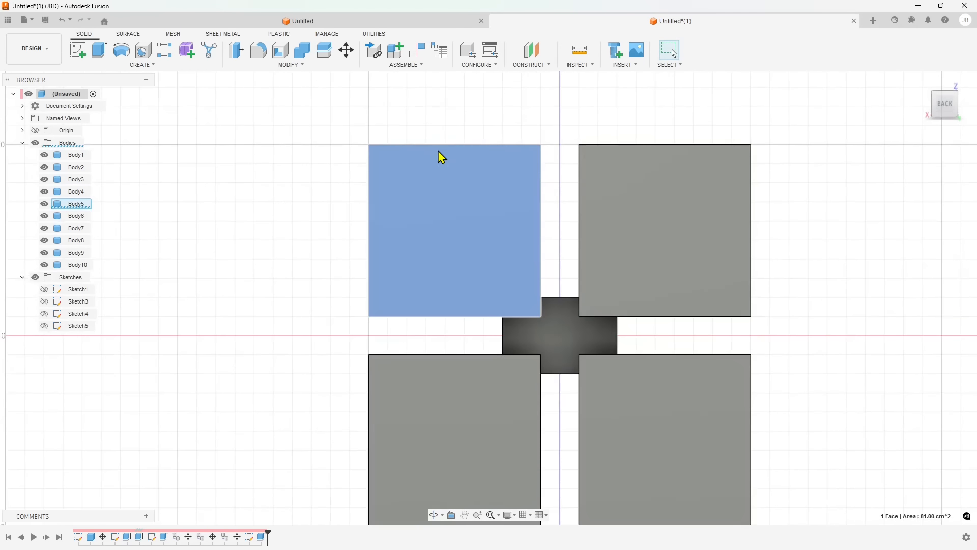
click(84, 59)
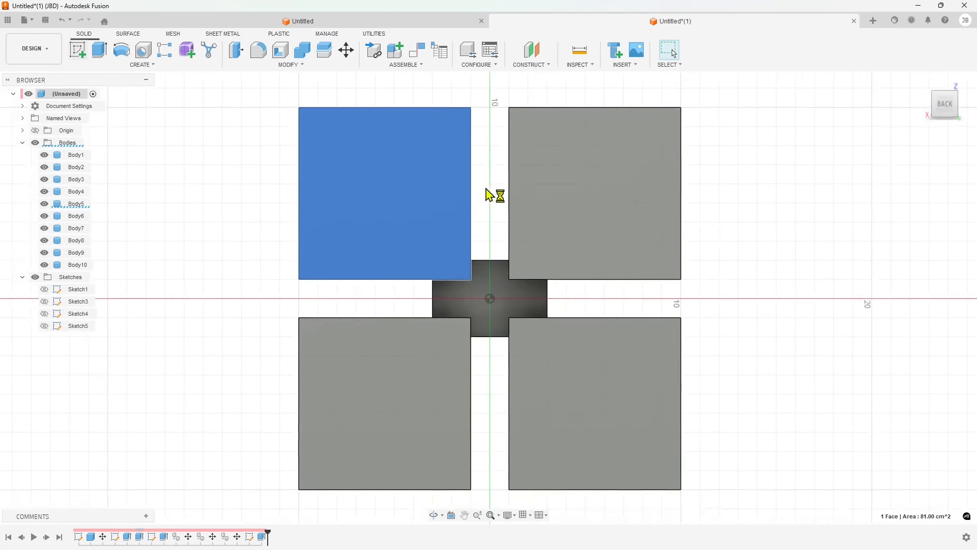
key(l)
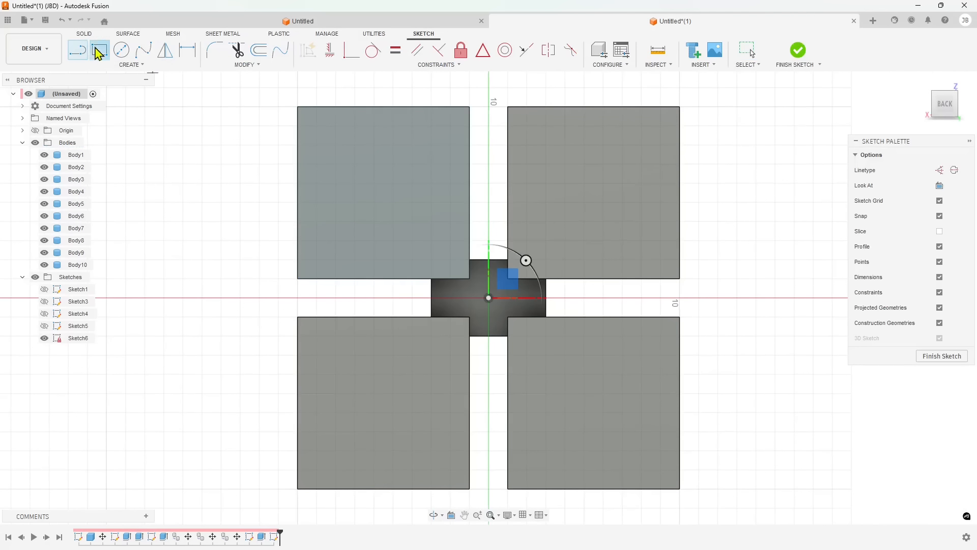
click(98, 50)
click(470, 107)
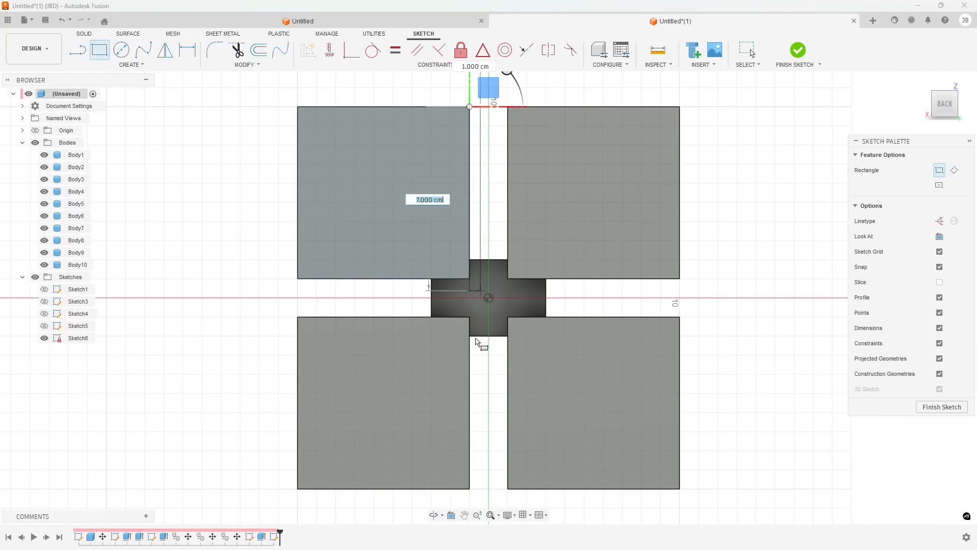
click(508, 489)
click(297, 279)
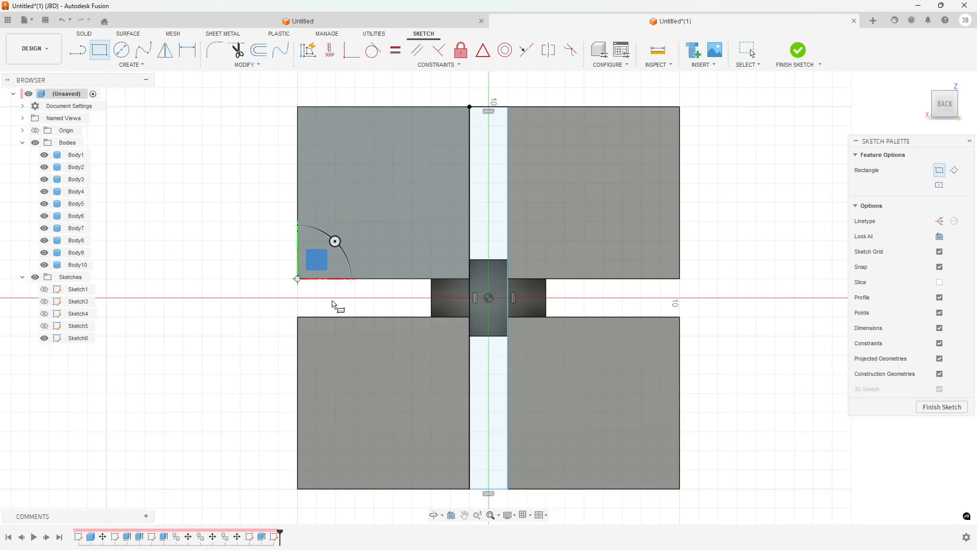
click(680, 317)
click(942, 407)
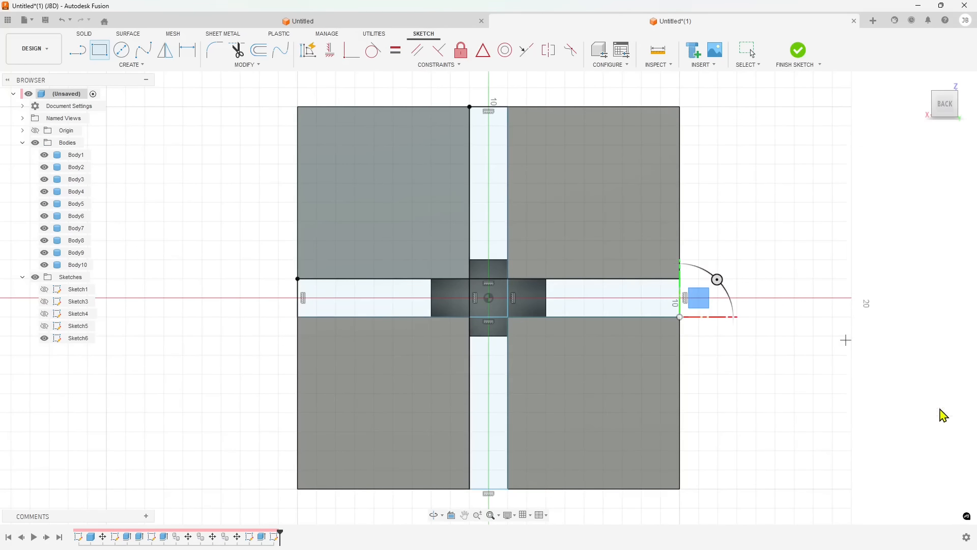
Extrude the five cross-shaped profiles of the back-face sketch 2 cm as a new body
click(504, 252)
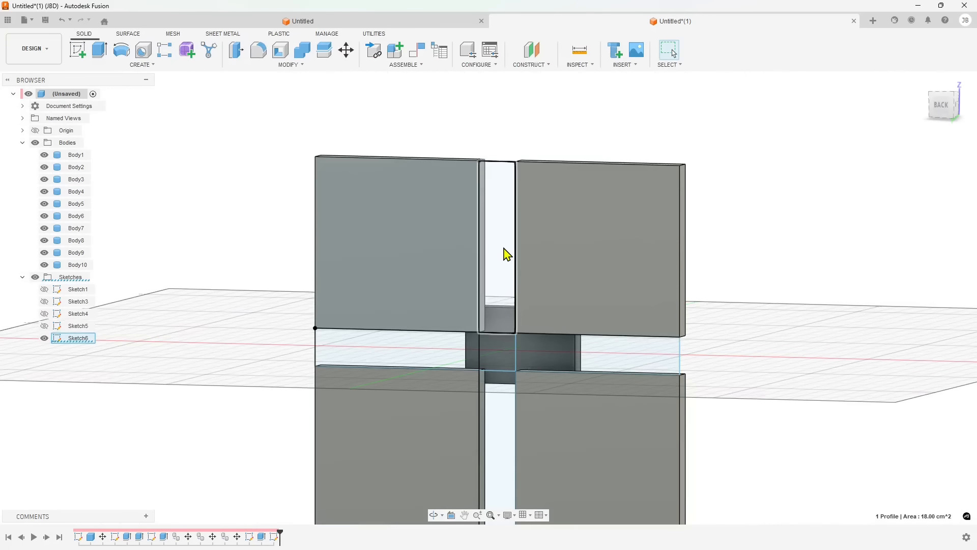
ctrl+click(430, 353)
ctrl+click(560, 356)
ctrl+click(500, 423)
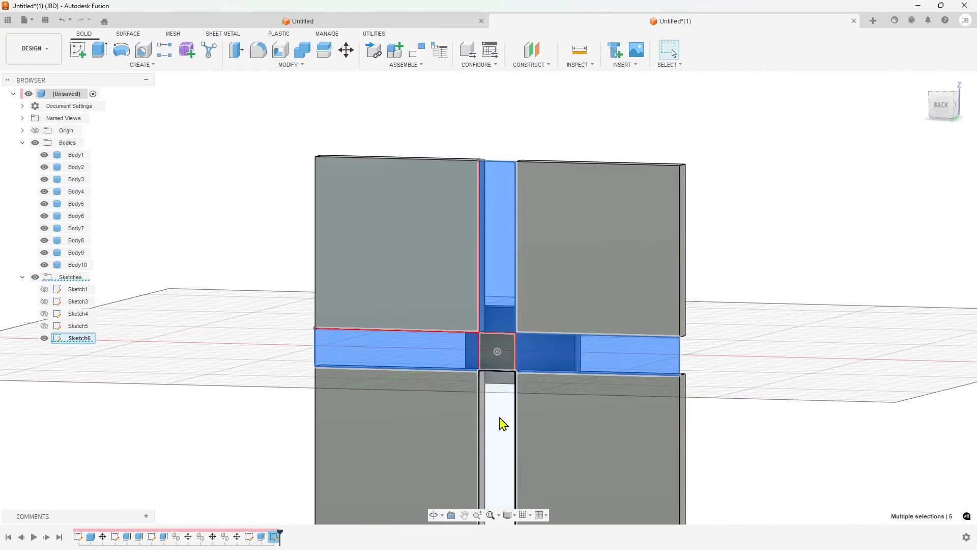
mouse_move(500, 423)
shift+middle_down()
mouse_move(602, 379)
mouse_move(340, 332)
shift+middle_up()
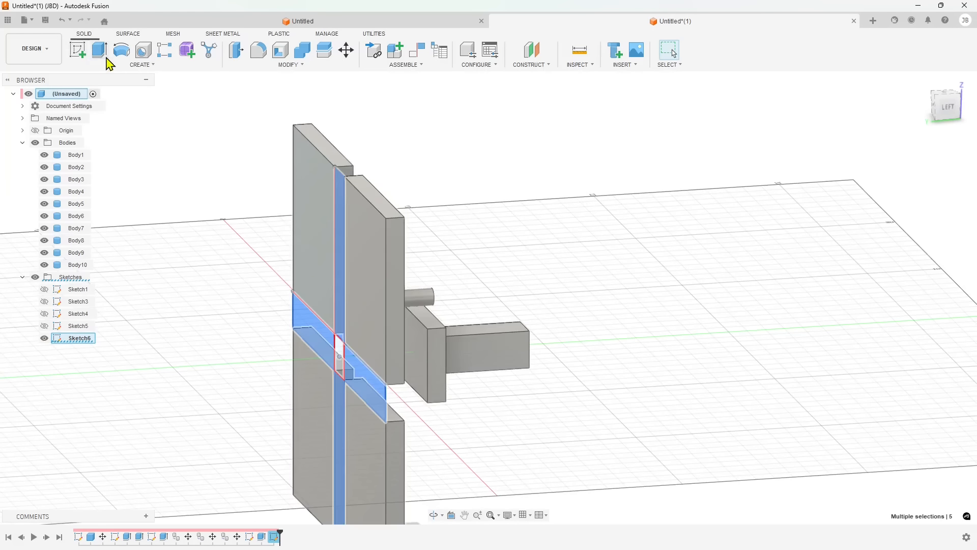
click(102, 56)
shift+middle_drag(331, 356, 390, 386)
drag(318, 443, 357, 440)
shift+middle_drag(448, 429, 405, 426)
shift+middle_drag(300, 357, 479, 372)
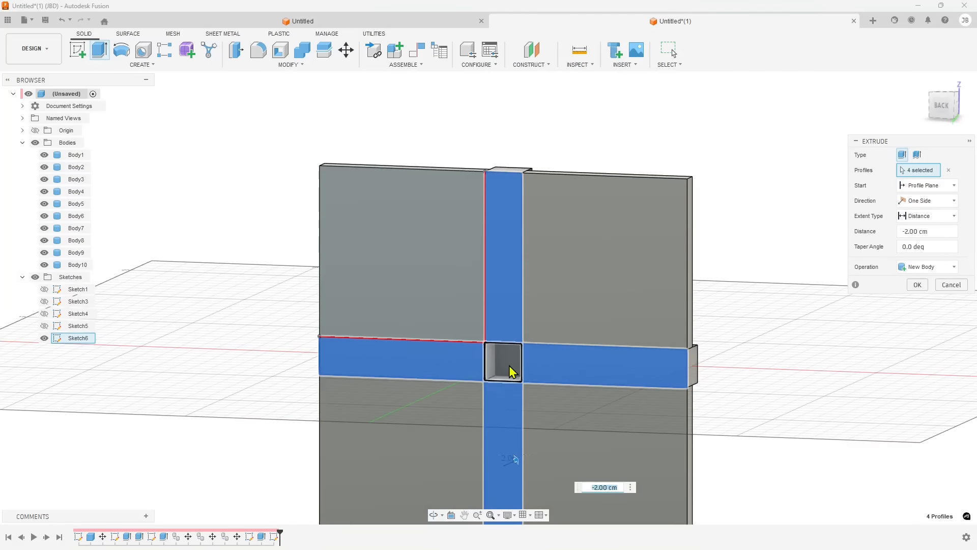
click(501, 372)
shift+middle_drag(578, 421, 404, 392)
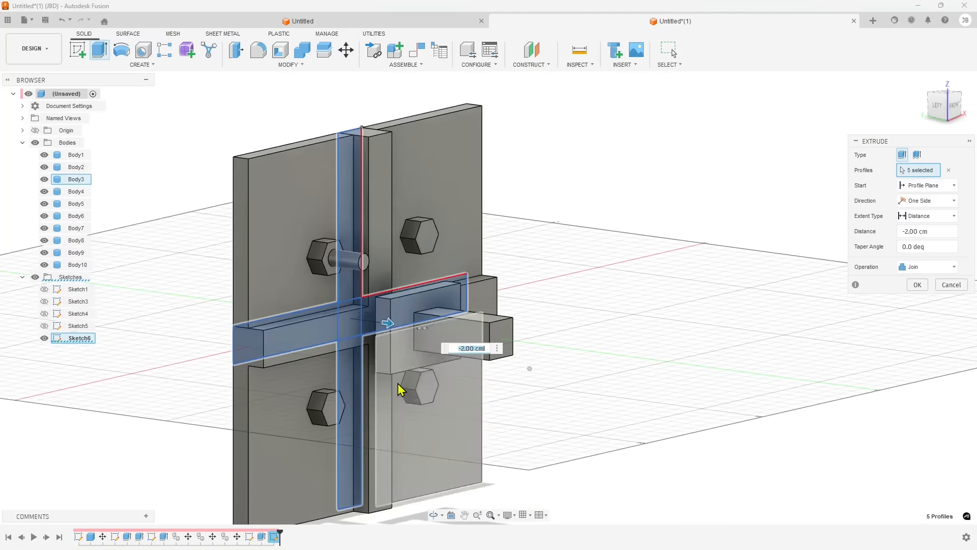
click(917, 268)
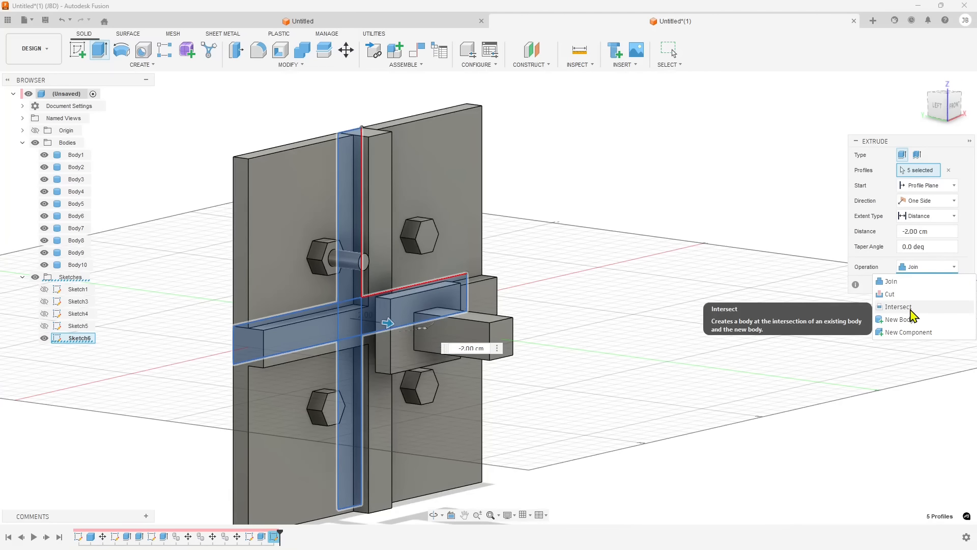
click(910, 320)
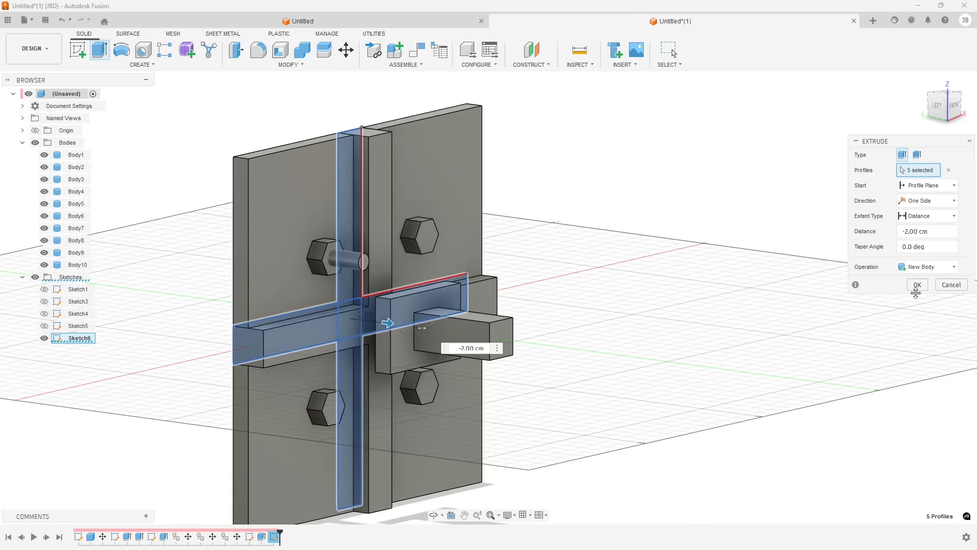
click(918, 285)
Start Automated Modeling and set the cross-shaped strip and the cylindrical pin as bodies to avoid
shift+middle_drag(709, 312, 578, 323)
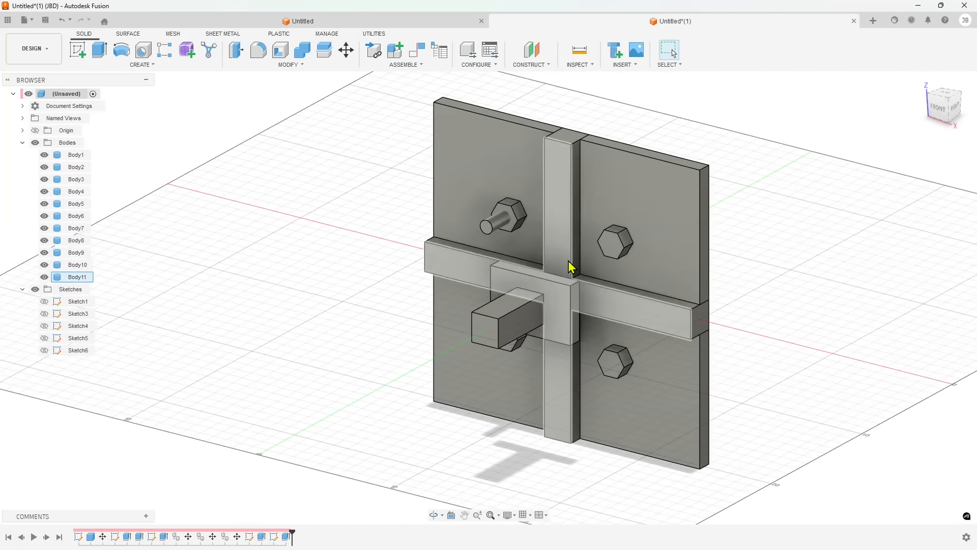
click(51, 57)
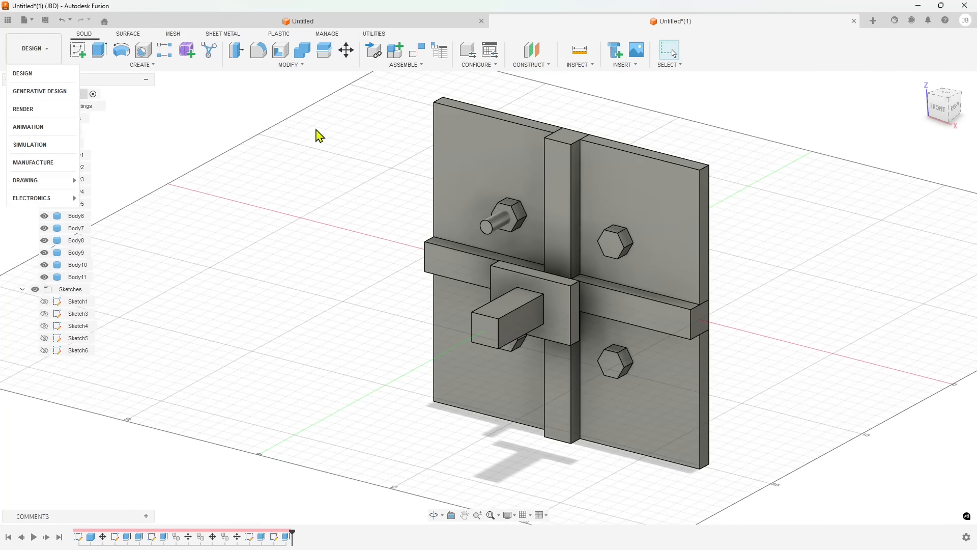
scroll(540, 213, up, 5)
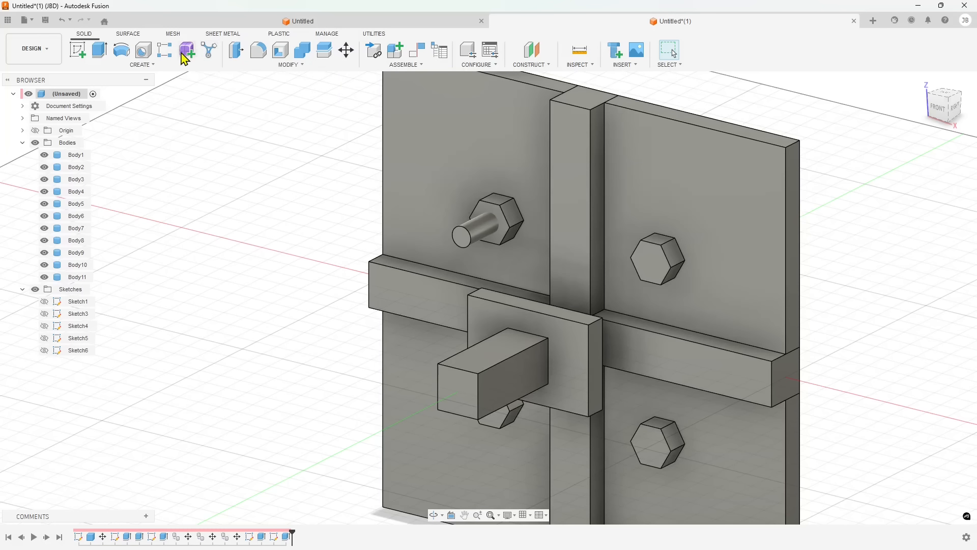
click(211, 60)
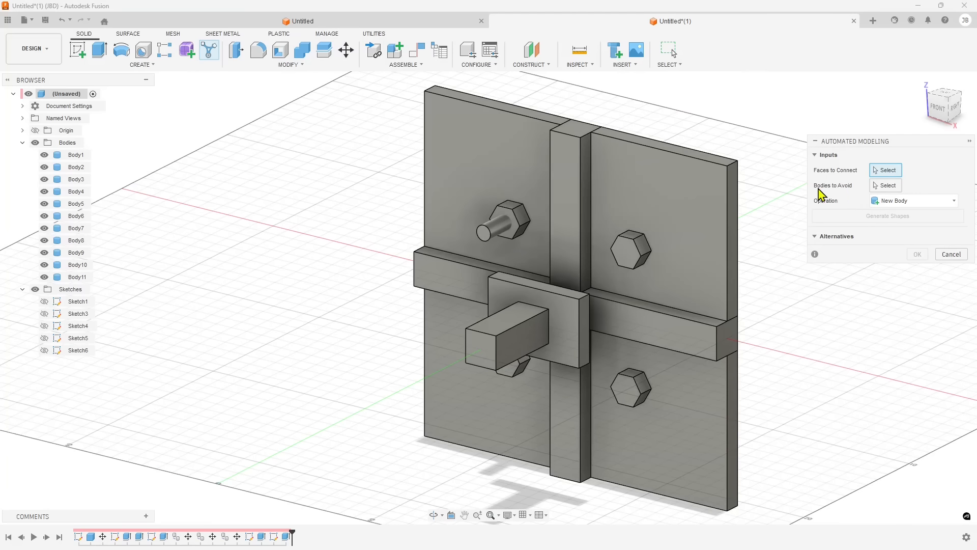
click(891, 193)
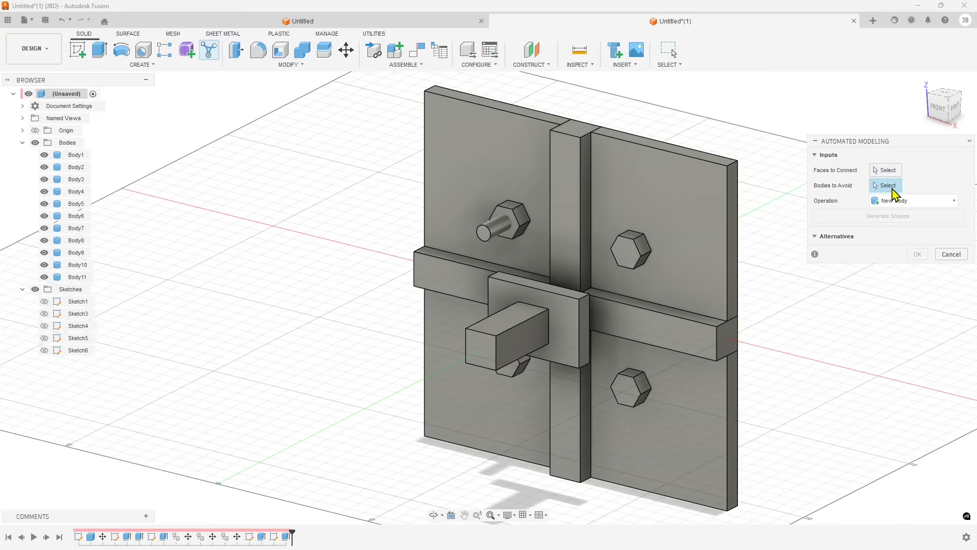
click(567, 170)
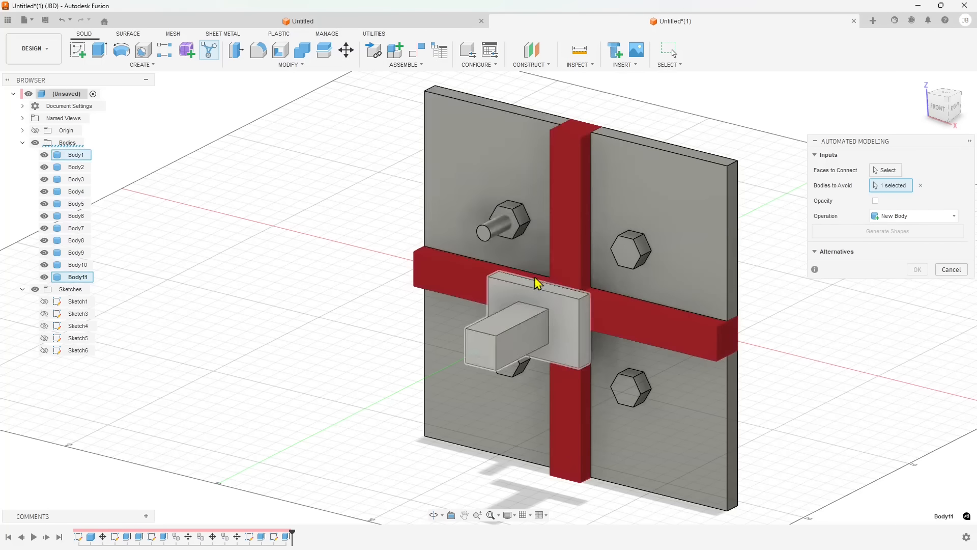
shift+middle_drag(532, 274, 509, 221)
click(504, 222)
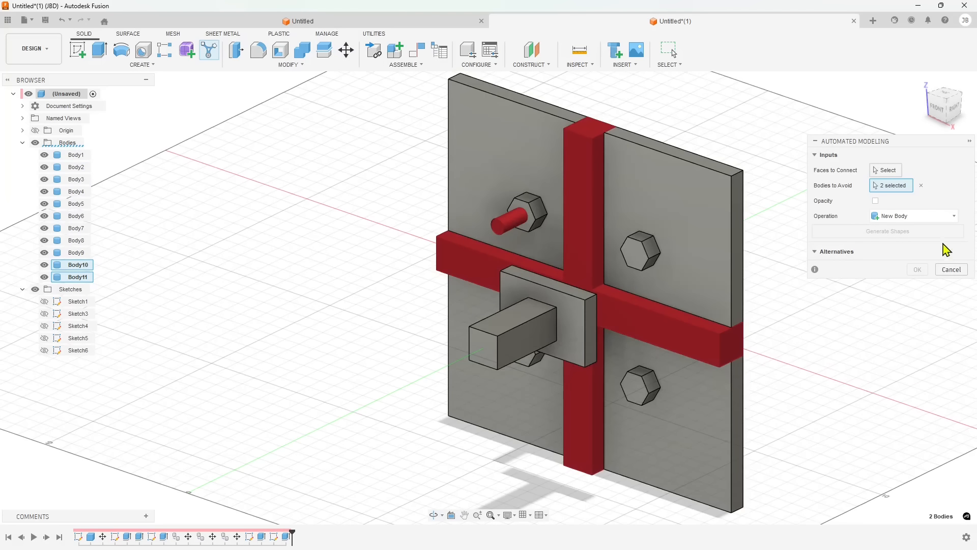
Pick the back faces of the box's plate as faces to connect
click(884, 172)
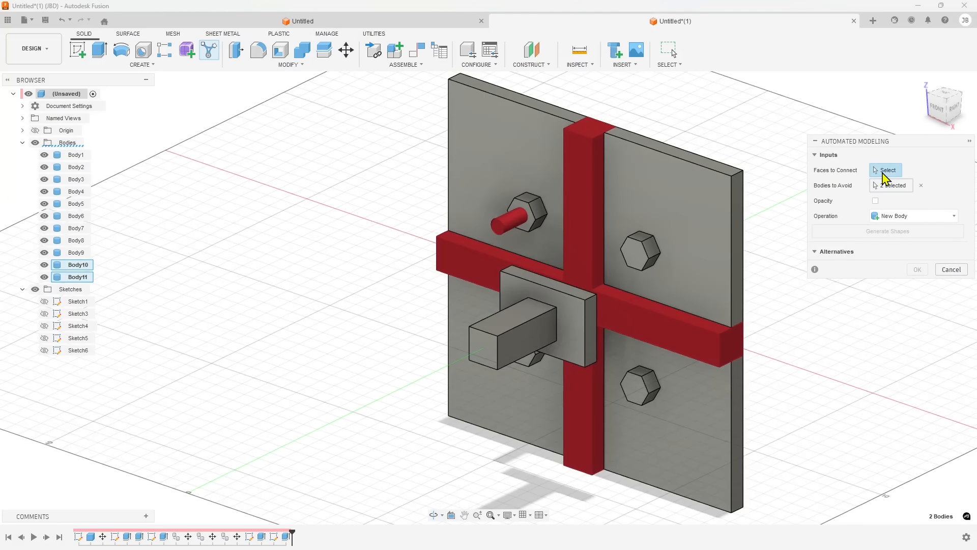
shift+middle_drag(572, 261, 607, 258)
scroll(493, 281, up, 5)
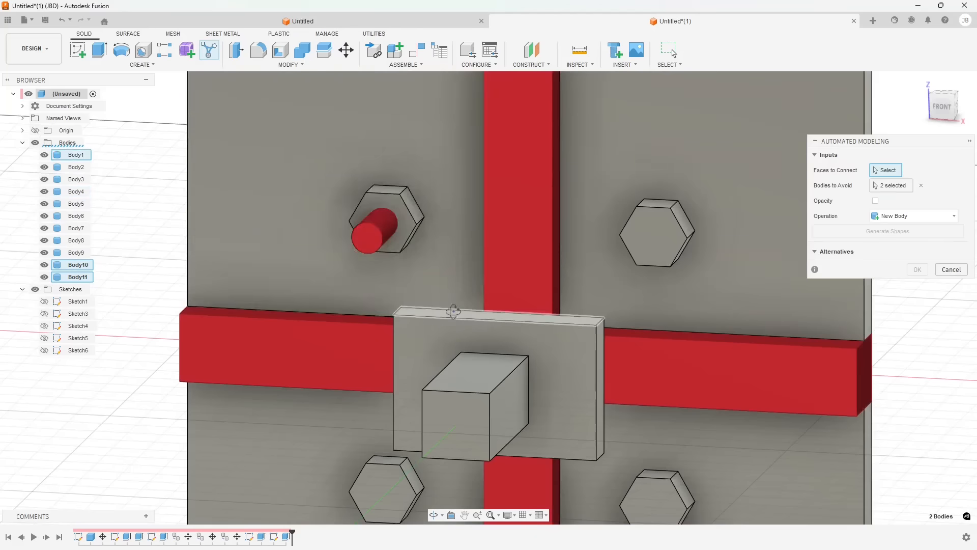
shift+middle_drag(453, 311, 553, 259)
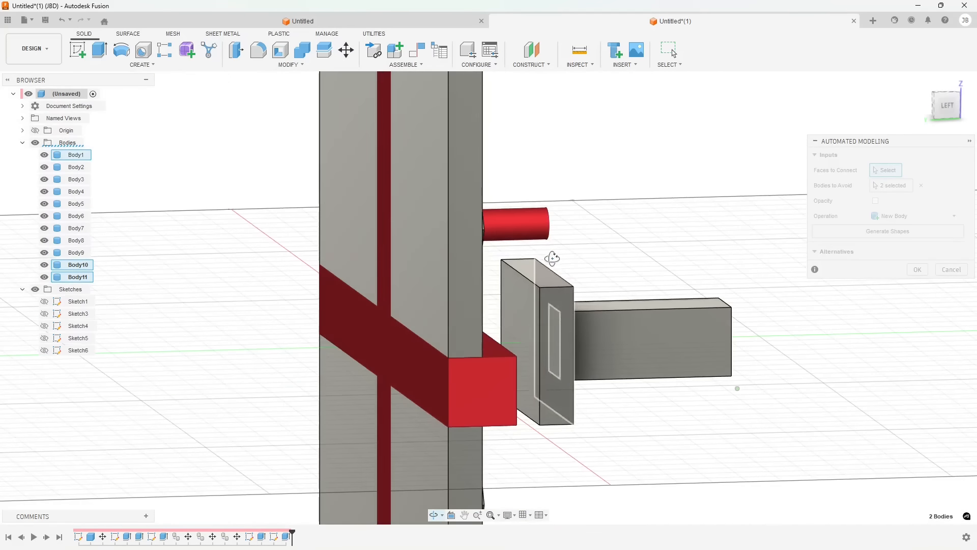
click(539, 275)
shift+middle_drag(557, 329, 731, 283)
click(528, 342)
click(749, 379)
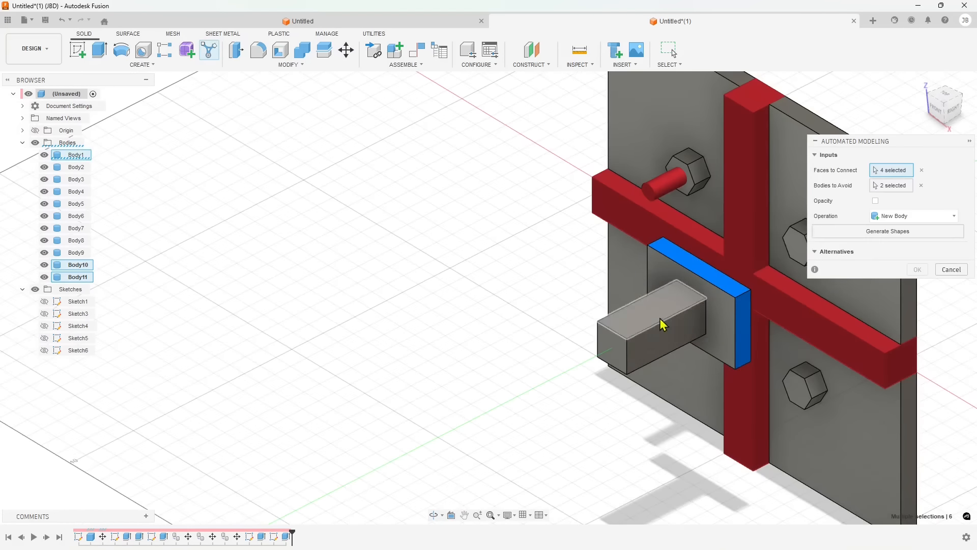
Add the front faces of the four hexagonal prisms to the faces to connect
shift+middle_drag(536, 356, 572, 323)
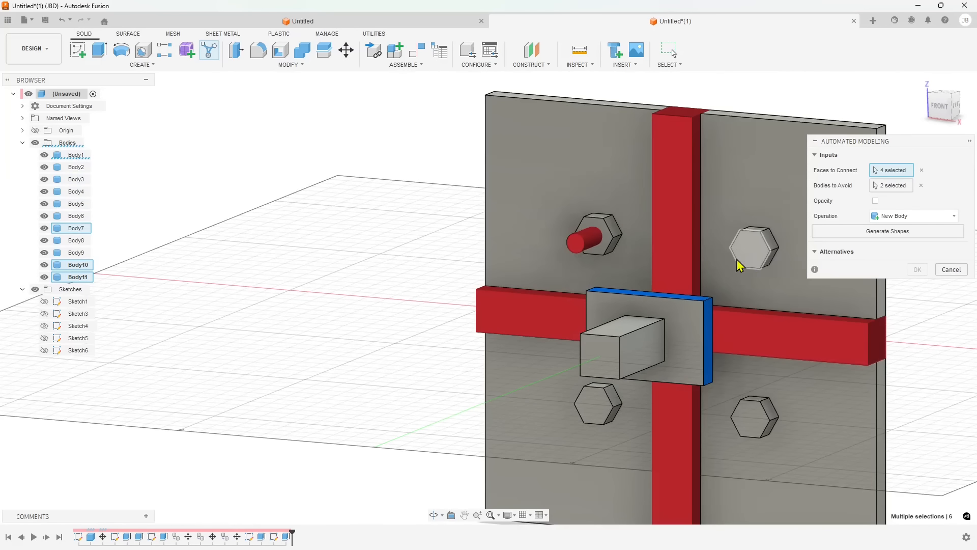
click(755, 257)
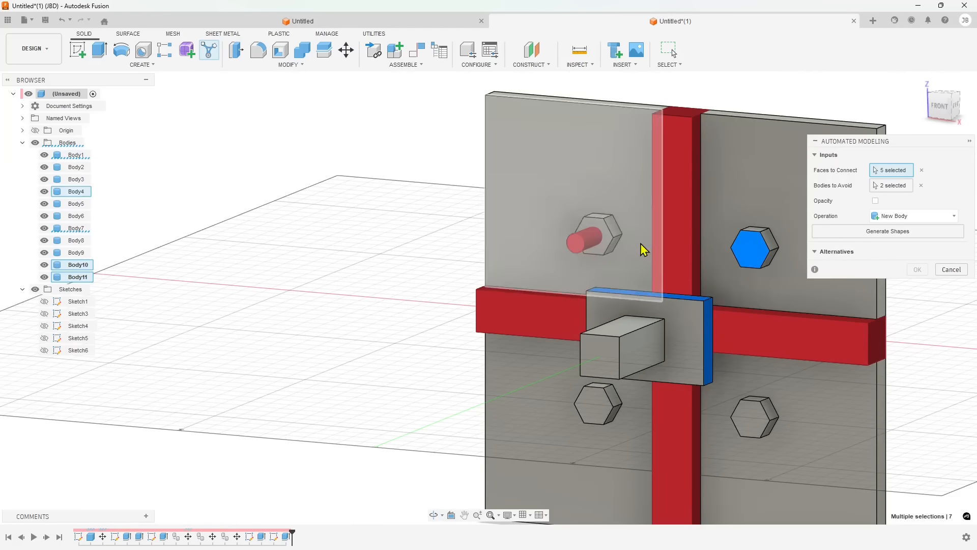
click(611, 243)
click(590, 407)
click(745, 413)
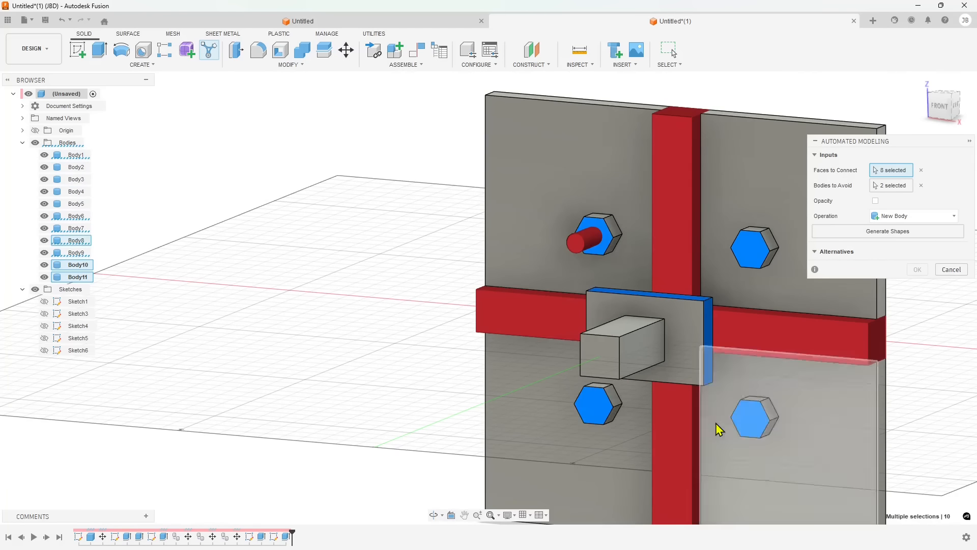
Generate the connecting shapes and turn on opacity for the avoided bodies
shift+middle_drag(715, 427, 587, 363)
scroll(465, 289, down, 3)
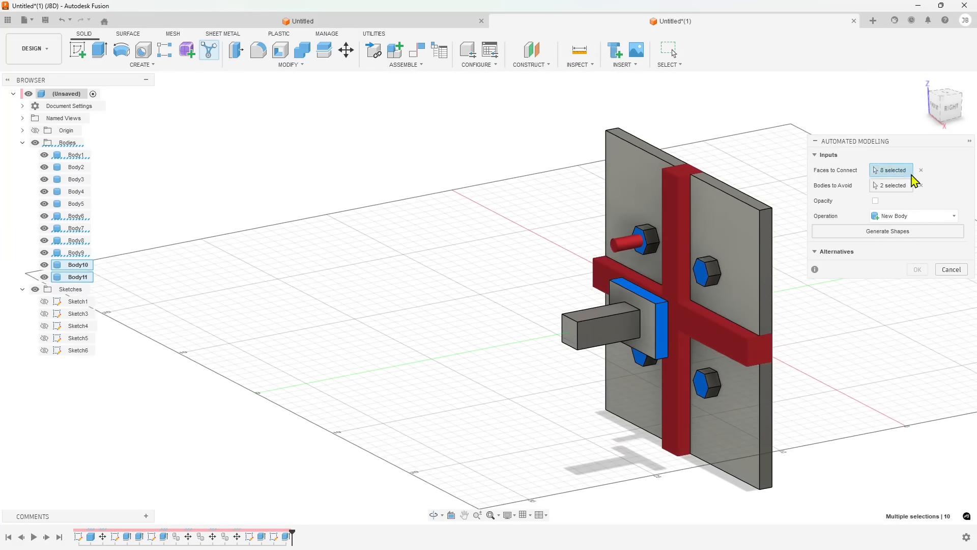
click(877, 230)
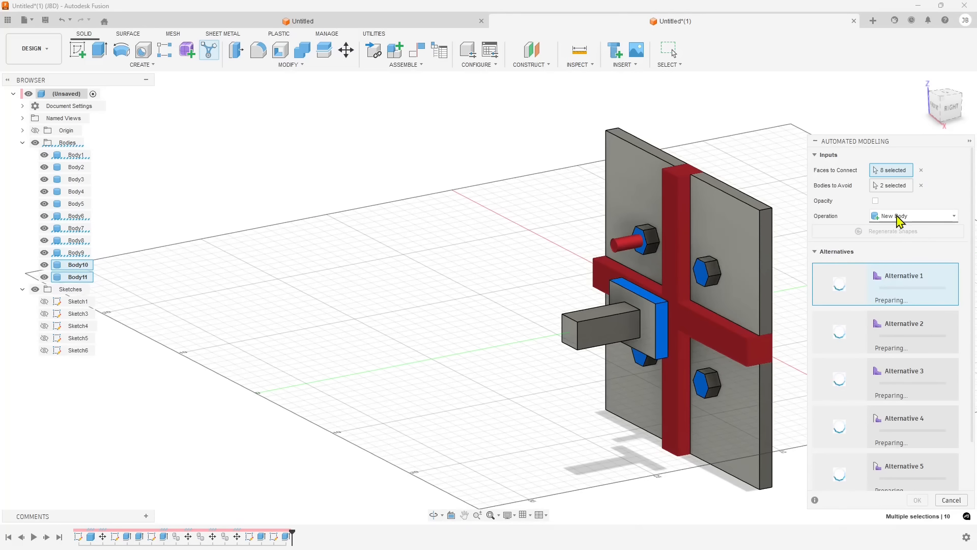
click(875, 201)
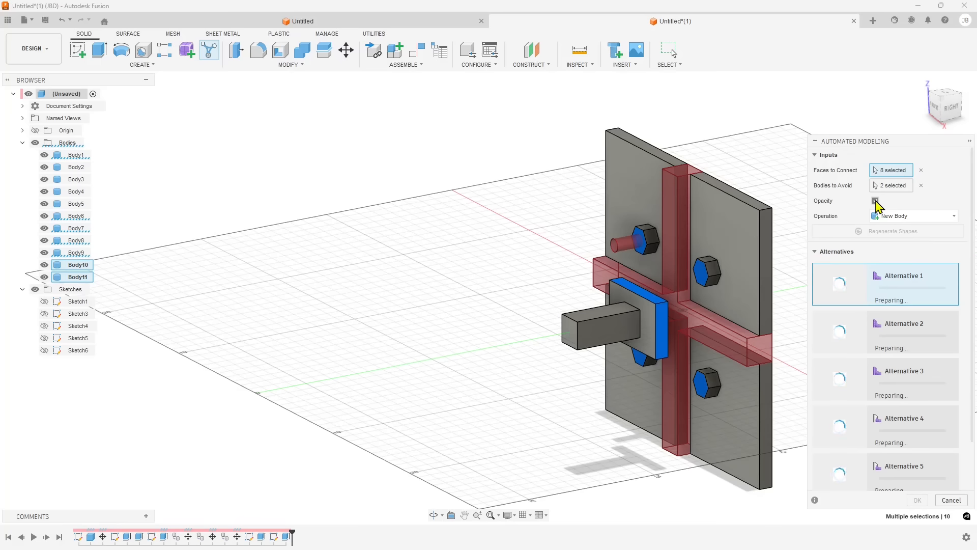
Examine the model from several angles and scroll through the generated alternatives list
scroll(308, 232, down, 4)
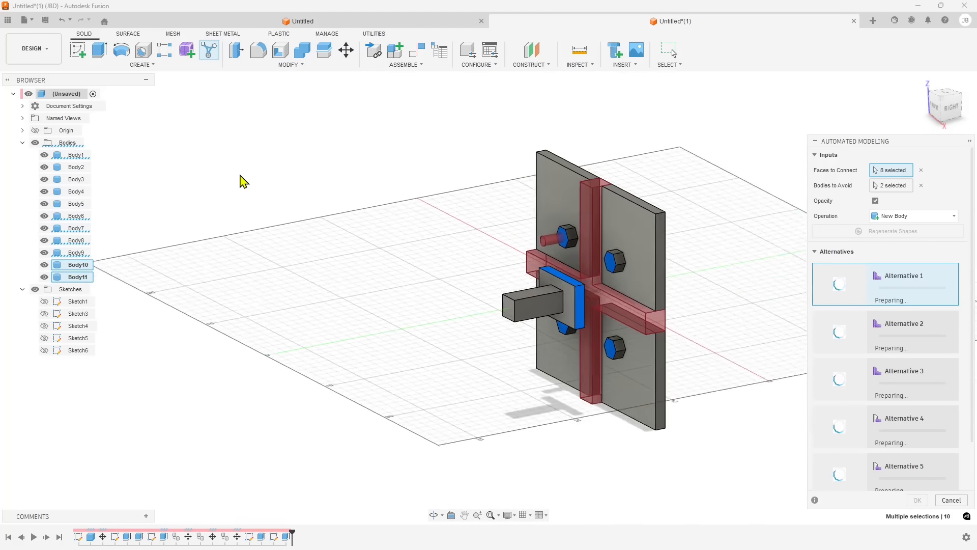
shift+middle_drag(240, 174, 366, 186)
scroll(633, 202, up, 2)
shift+middle_drag(636, 208, 567, 259)
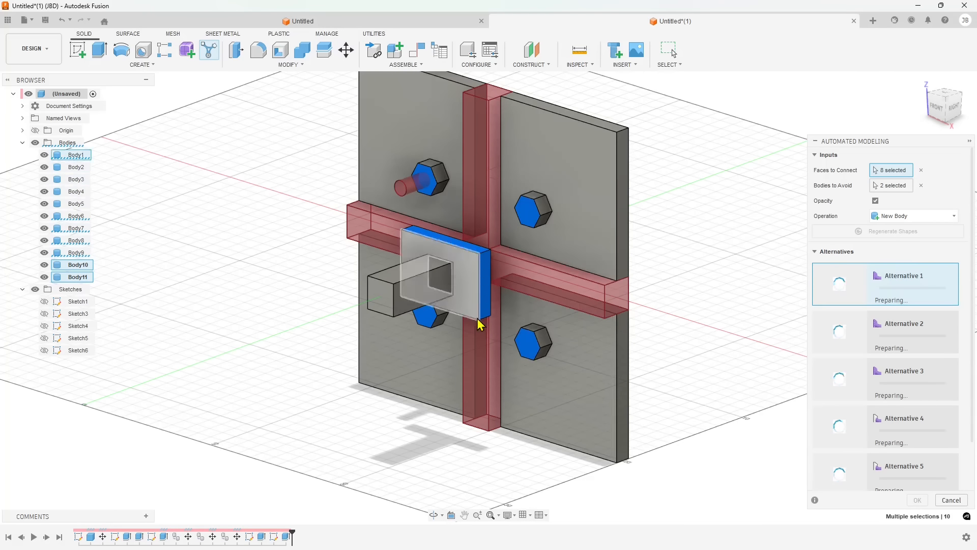
shift+middle_drag(458, 356, 493, 277)
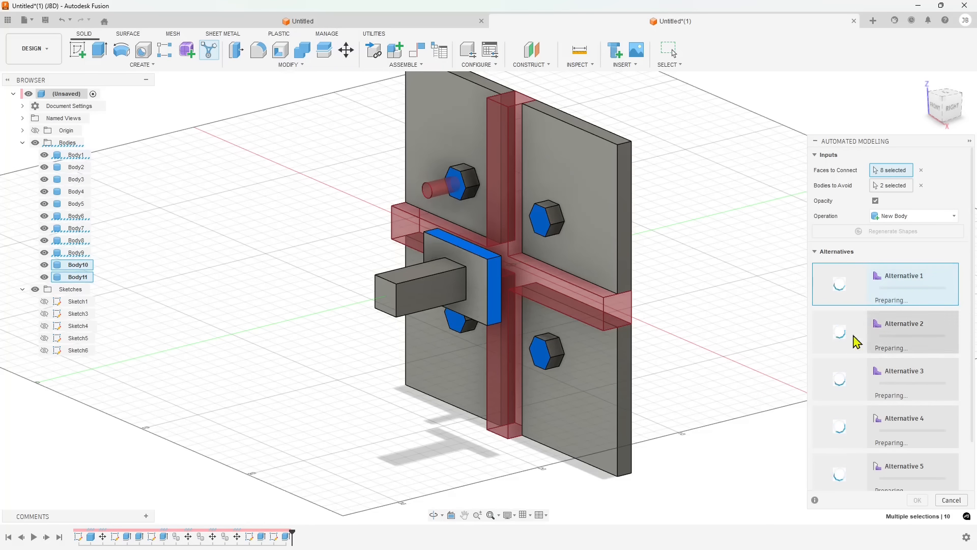
scroll(837, 387, down, 2)
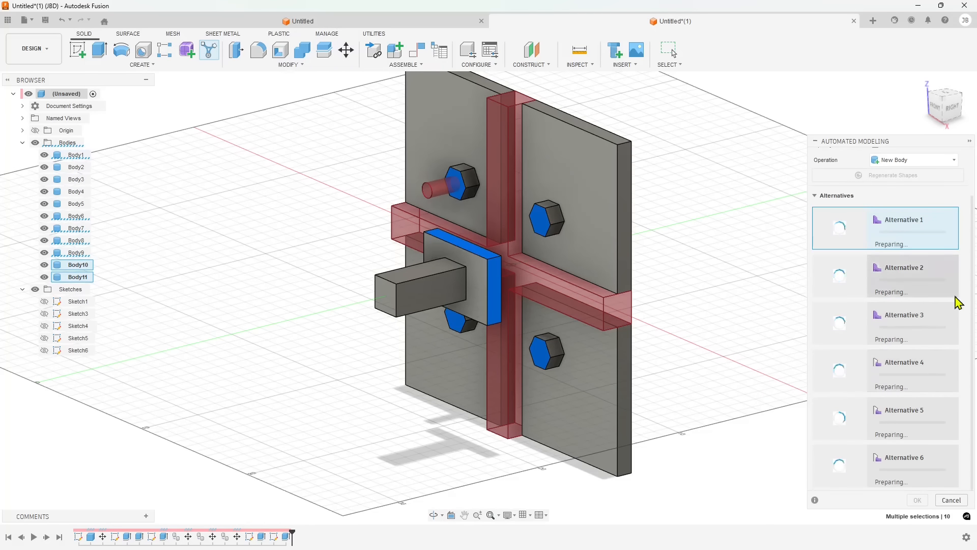
scroll(832, 367, up, 2)
scroll(900, 441, down, 2)
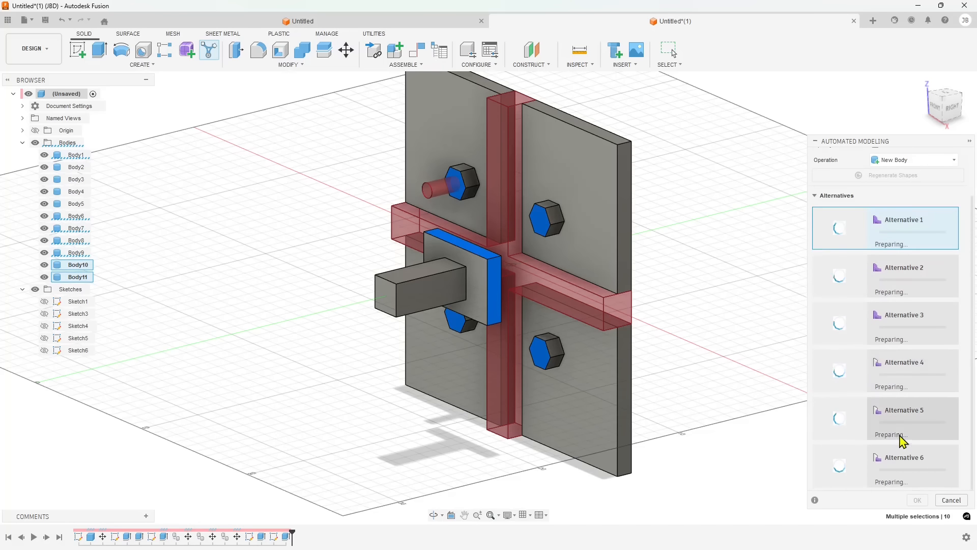
scroll(899, 433, up, 2)
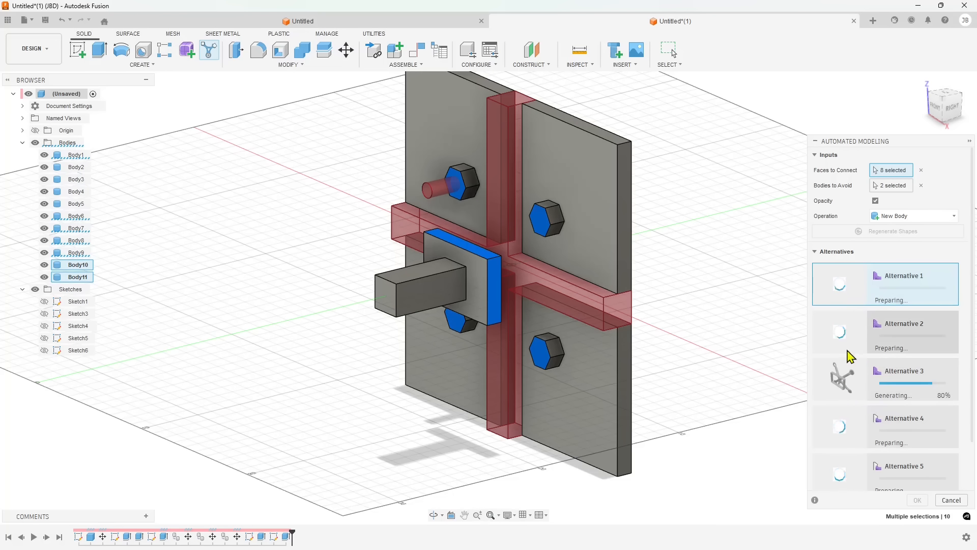
Preview Alternatives 3, 2 and 1 on the model while orbiting around the connections
click(841, 386)
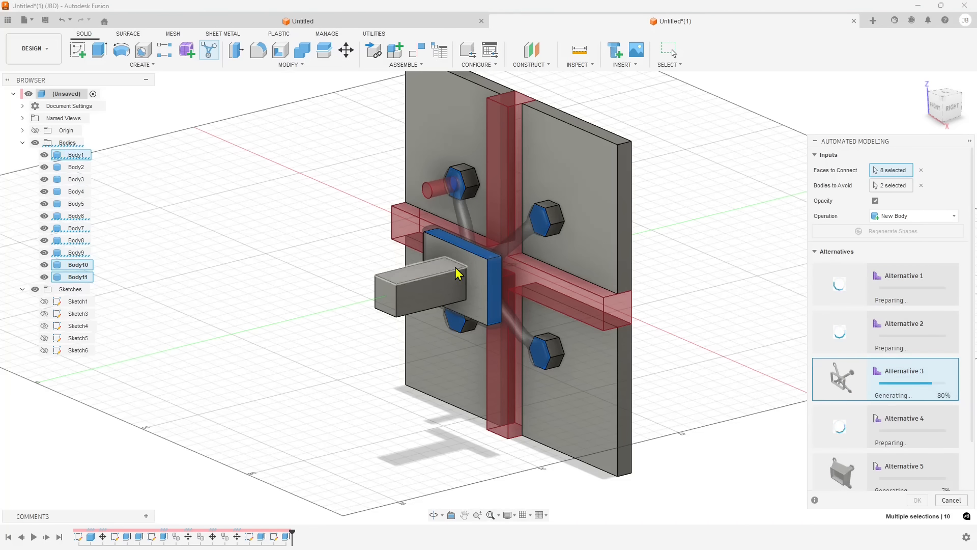
mouse_move(455, 270)
shift+middle_down()
mouse_move(483, 239)
mouse_move(524, 285)
mouse_move(451, 268)
shift+middle_up()
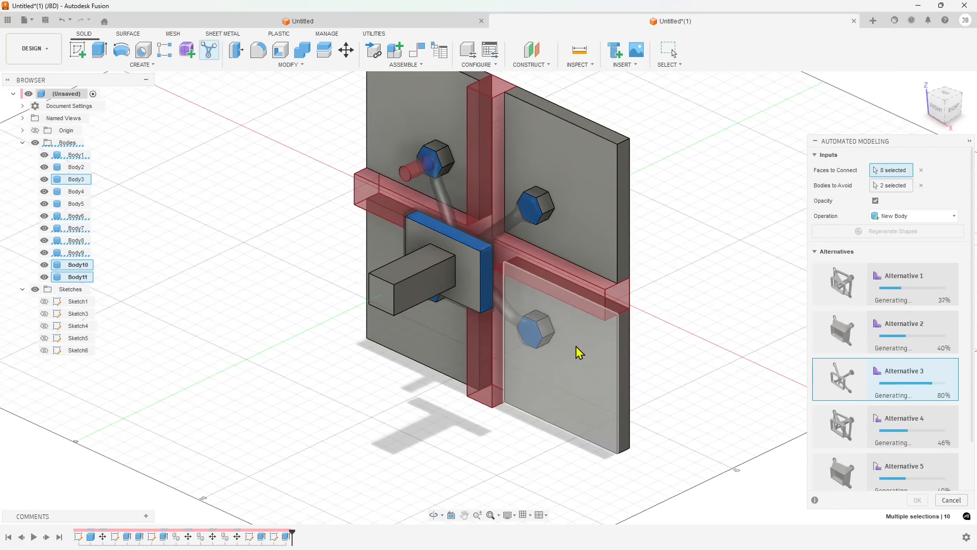
shift+middle_drag(578, 351, 486, 351)
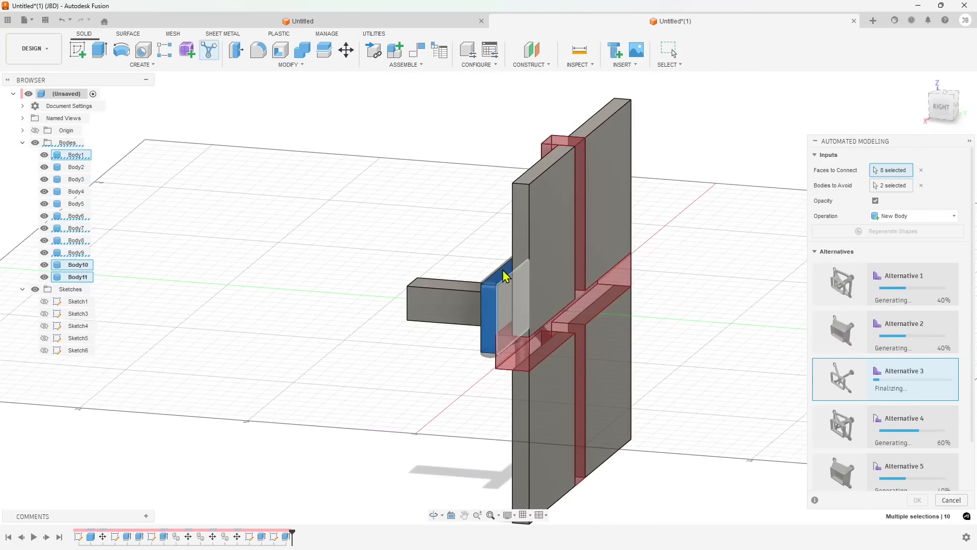
shift+middle_drag(434, 371, 469, 305)
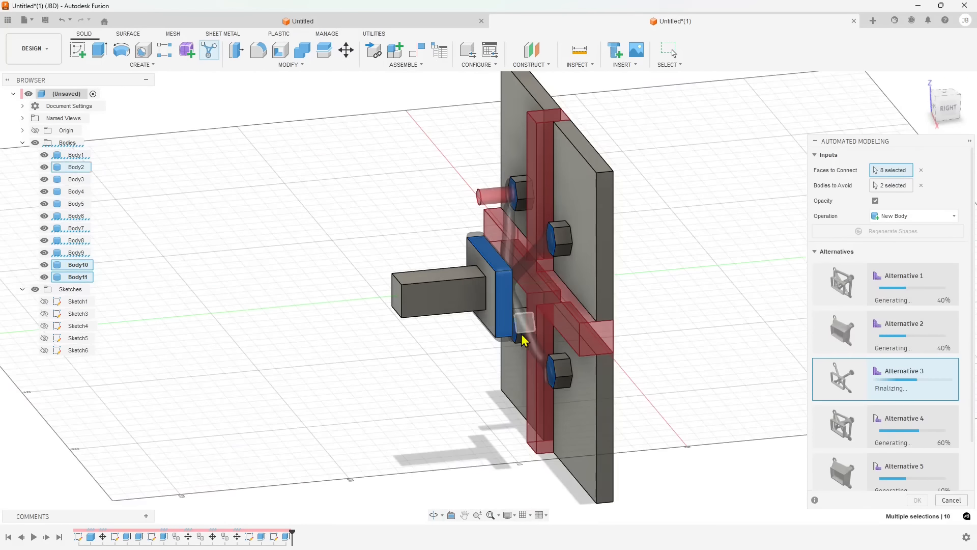
shift+middle_drag(525, 336, 414, 225)
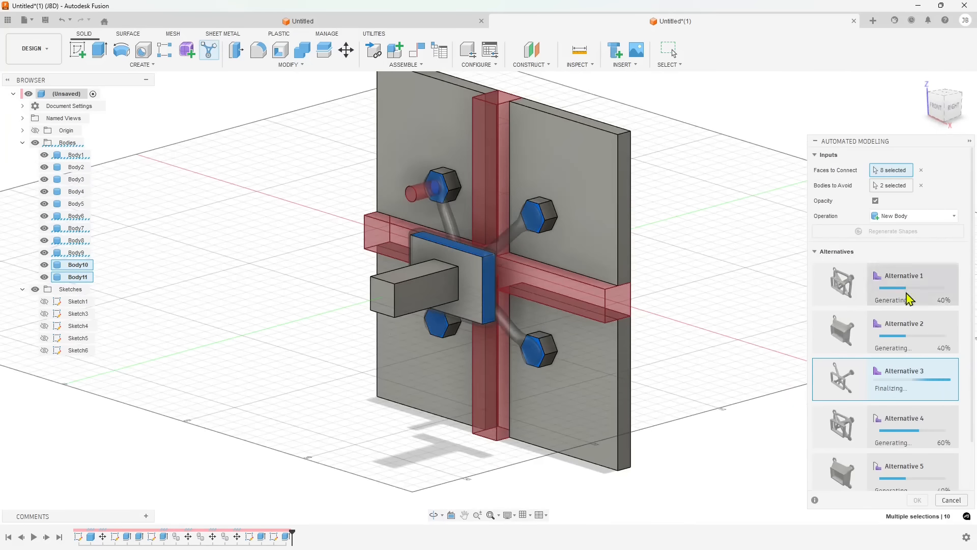
shift+middle_drag(580, 359, 530, 364)
click(843, 333)
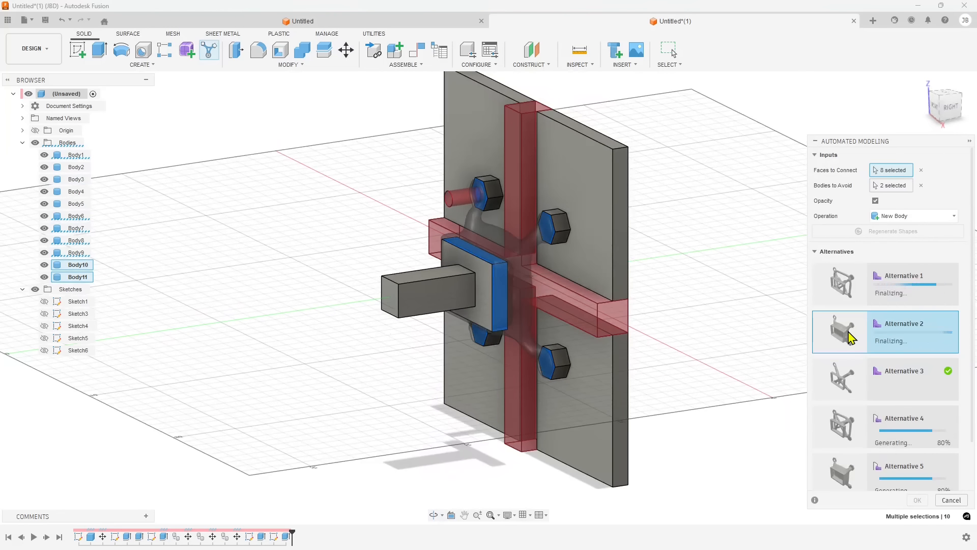
click(843, 294)
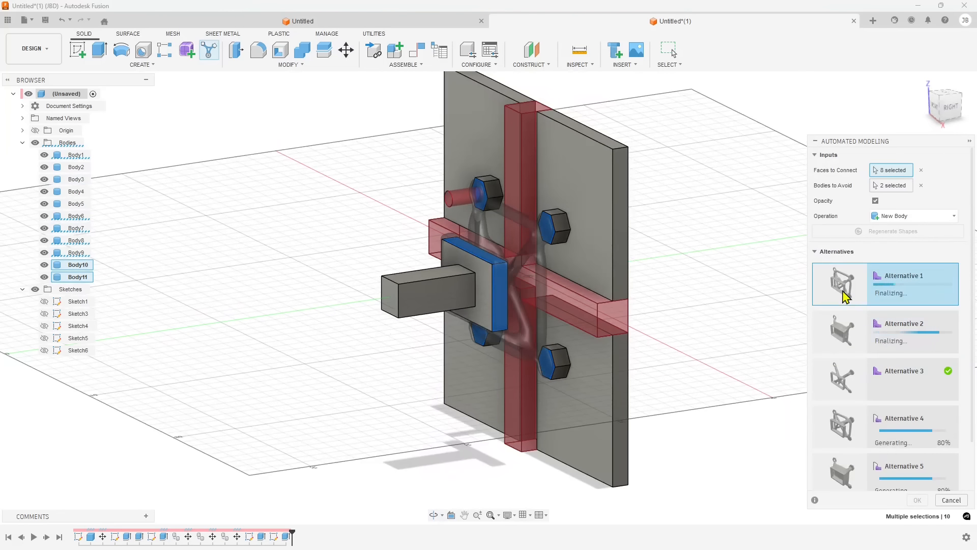
Select Alternative 6 and accept it as the new connecting body
click(842, 423)
scroll(845, 452, down, 2)
click(844, 431)
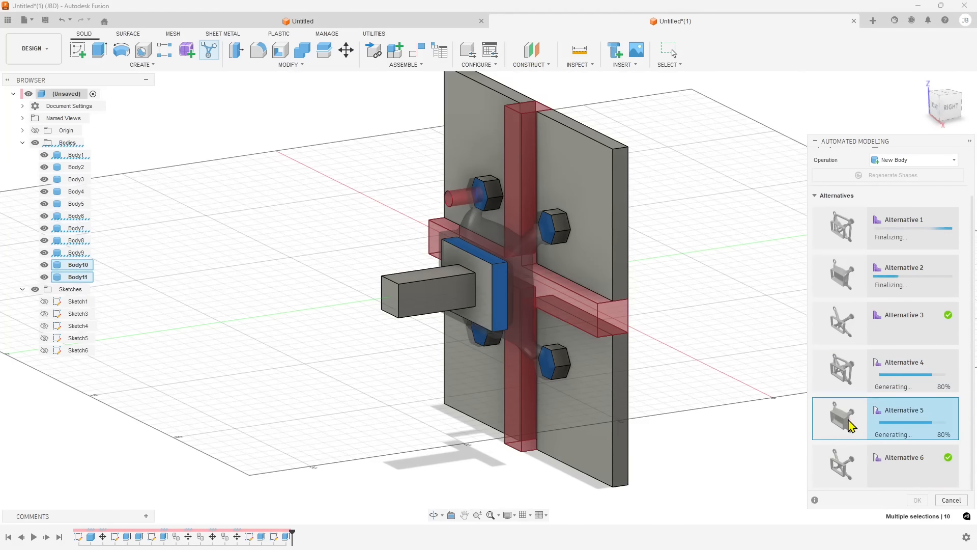
click(844, 465)
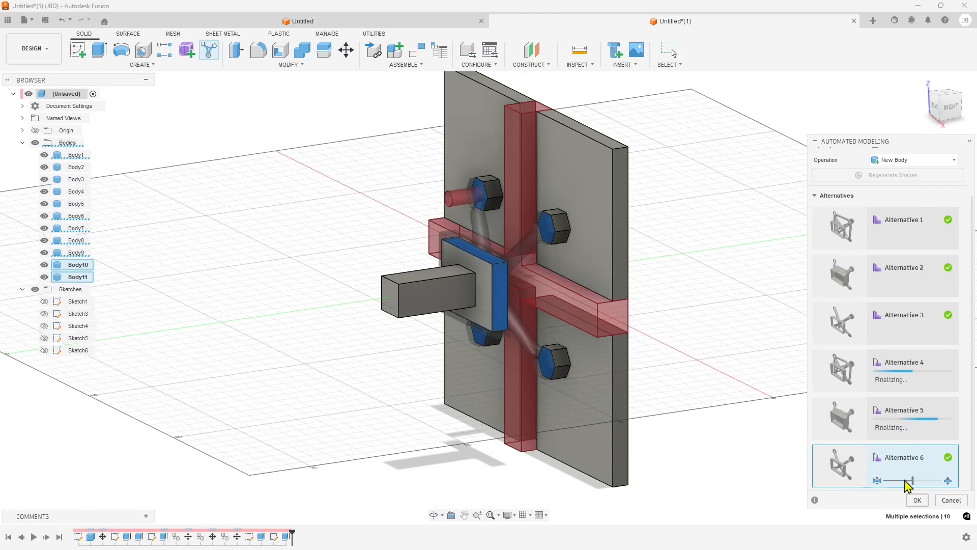
click(917, 500)
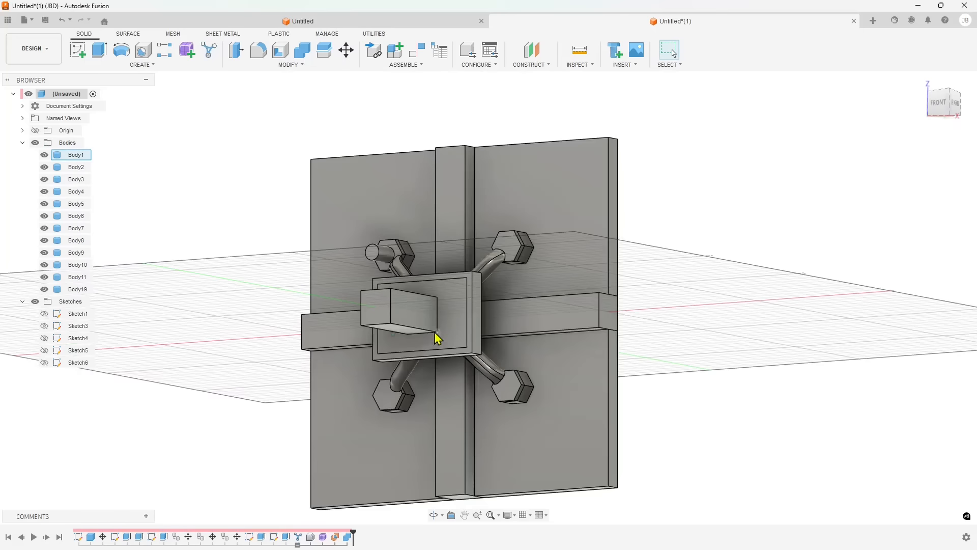
Inspect the new connecting body from several angles, selecting it in the browser
shift+middle_drag(405, 301, 462, 313)
shift+middle_drag(269, 317, 540, 307)
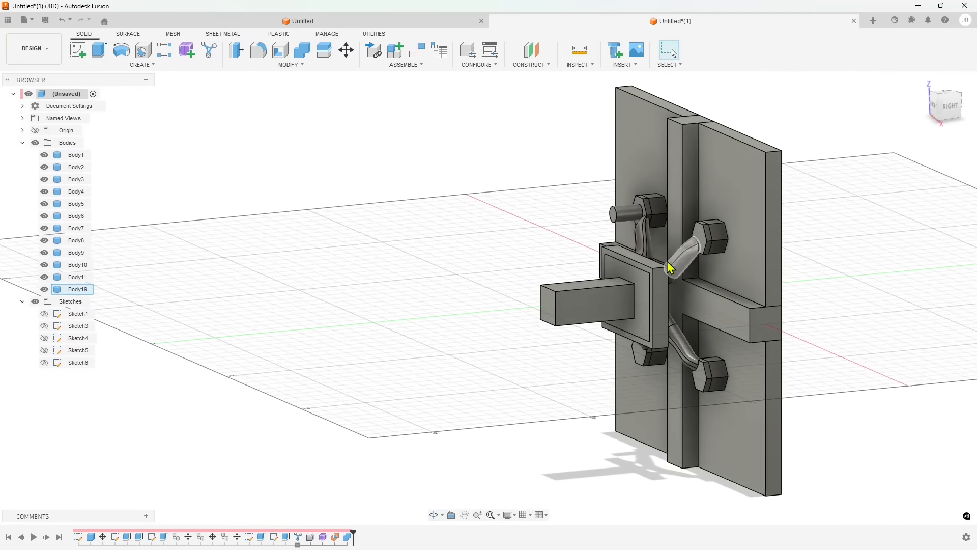
click(81, 290)
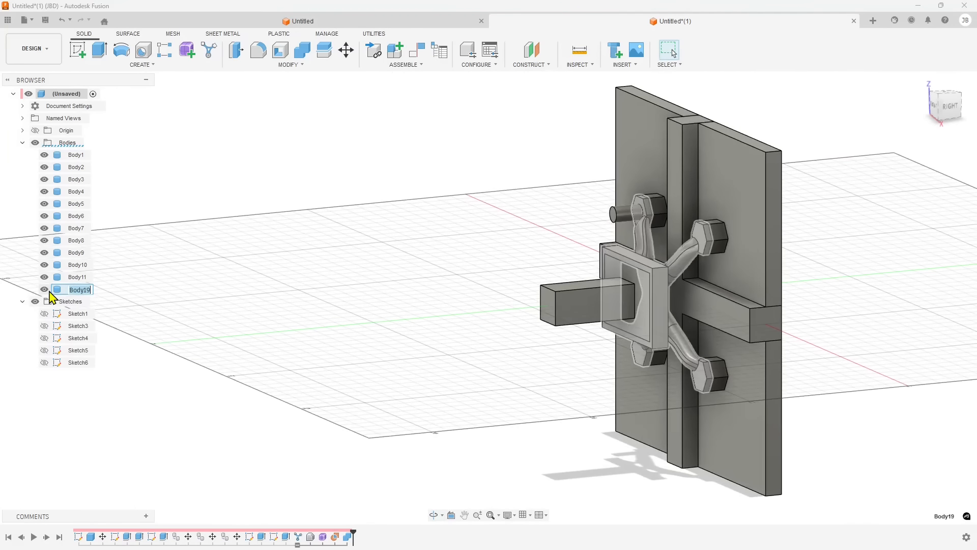
click(403, 297)
shift+middle_drag(311, 326, 335, 328)
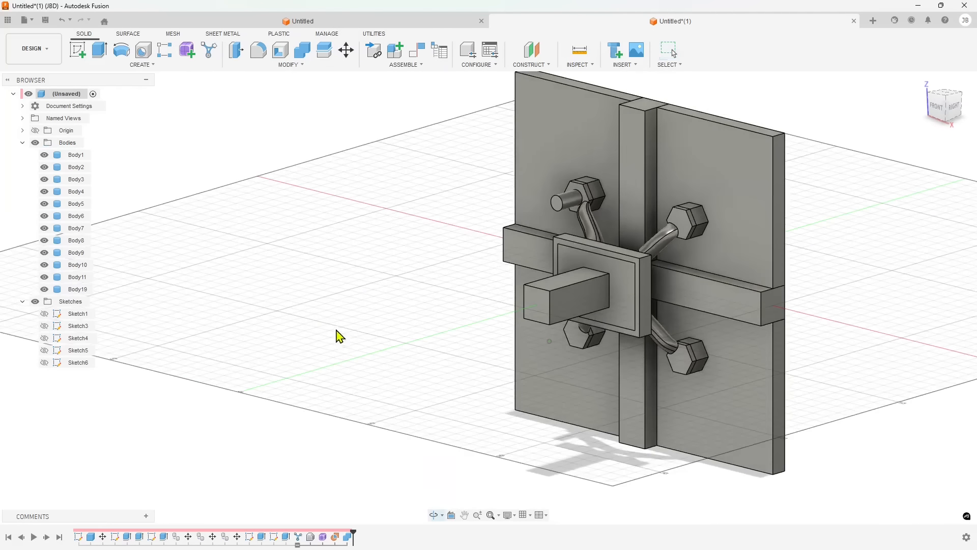
scroll(253, 281, down, 2)
scroll(544, 225, up, 1)
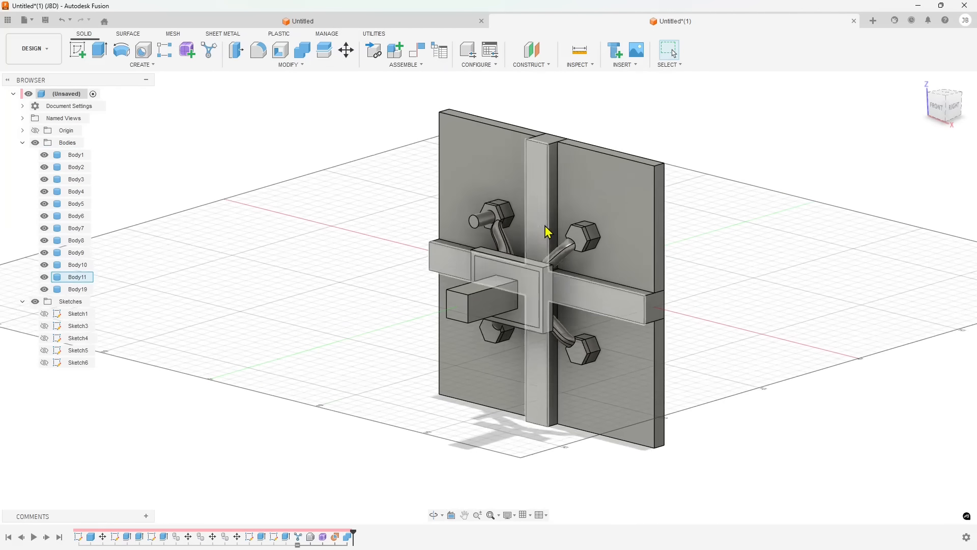
Close the current untitled design without saving its changes
click(854, 21)
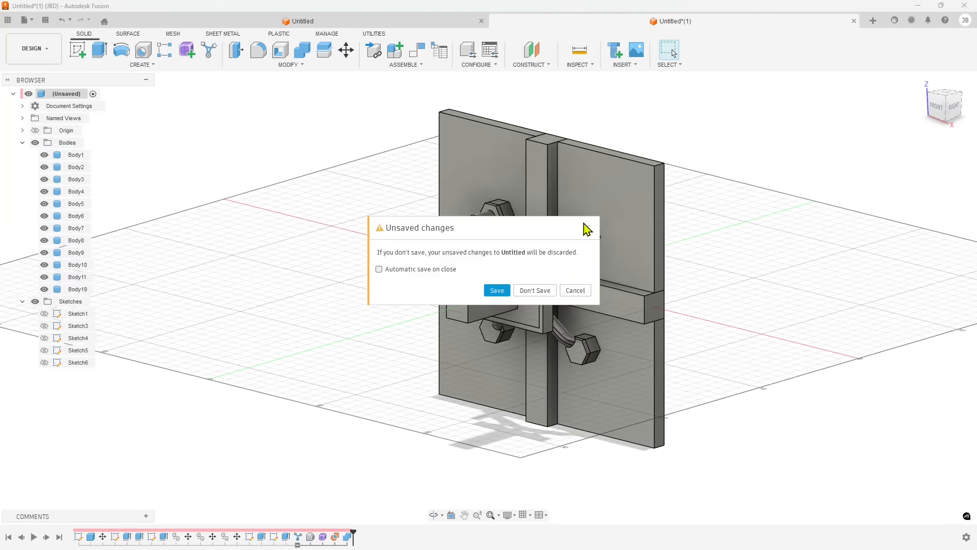
click(536, 293)
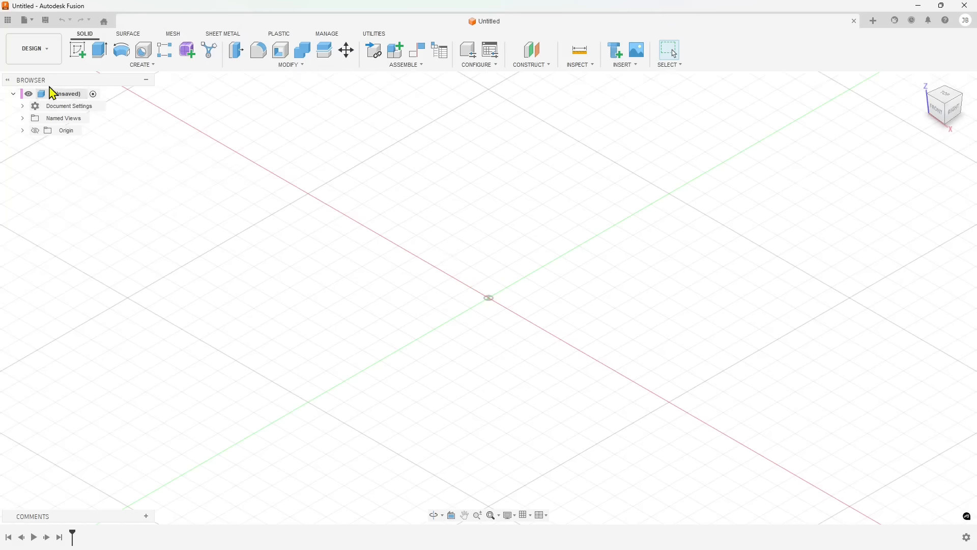
click(34, 49)
click(46, 92)
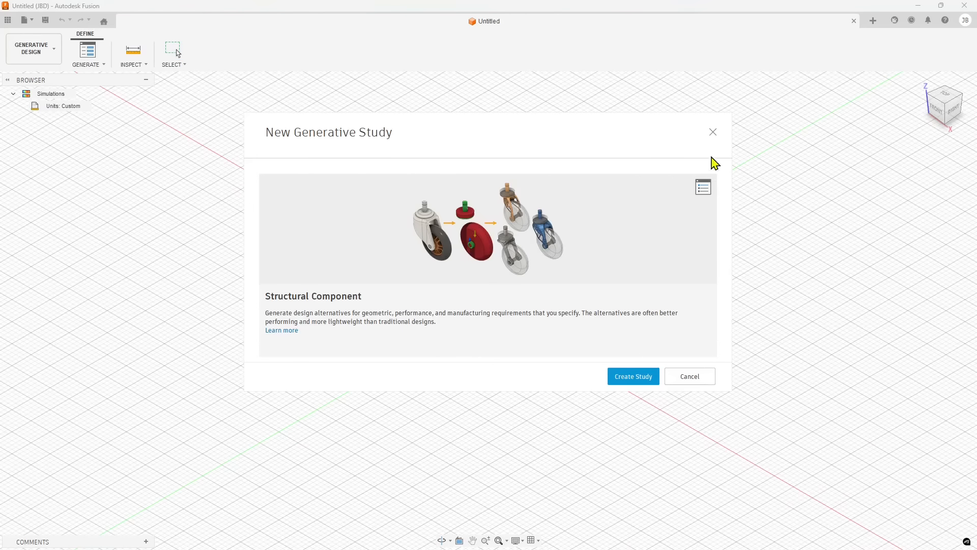
click(713, 133)
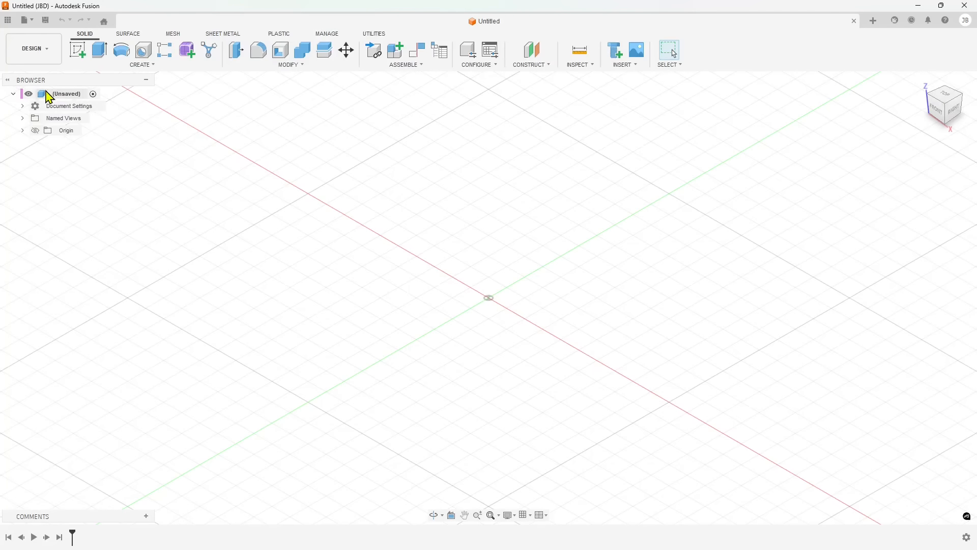
Open the recent design Scena per Creazione generativa from the home page
click(104, 21)
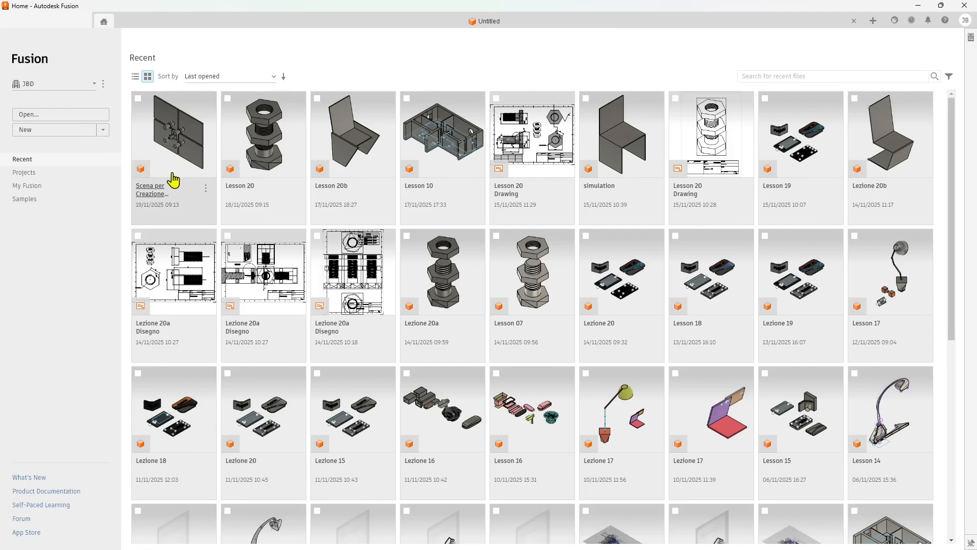
click(189, 164)
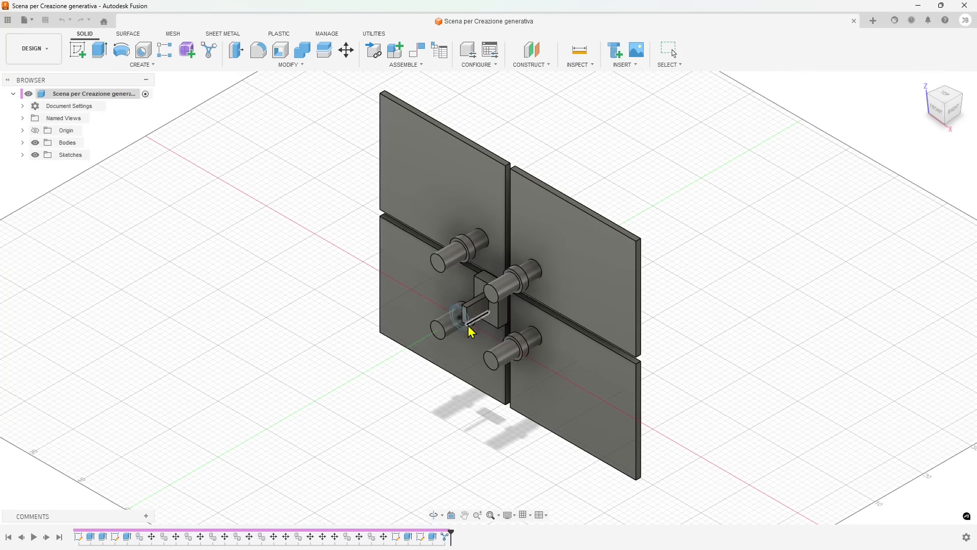
shift+middle_drag(468, 333, 137, 90)
Switch to the Generative Design workspace
click(34, 49)
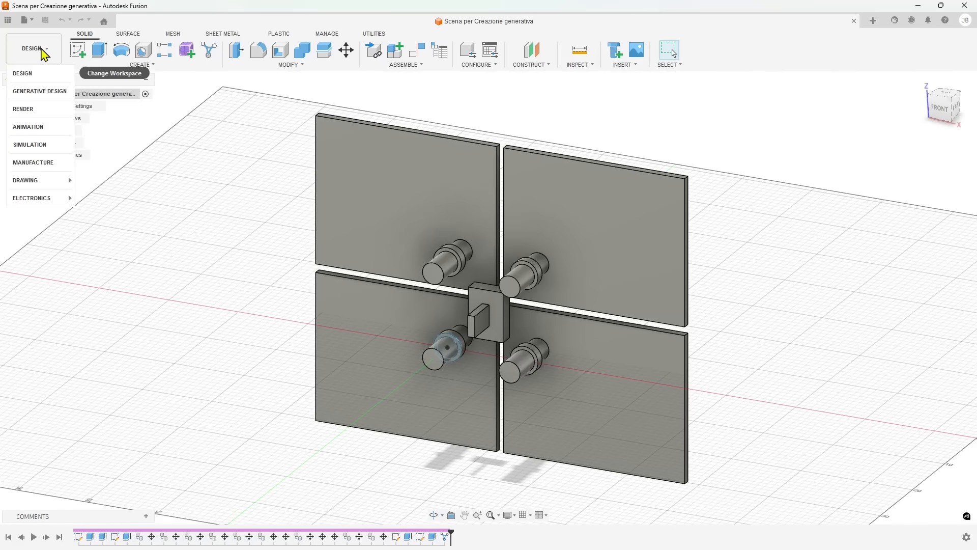
click(39, 103)
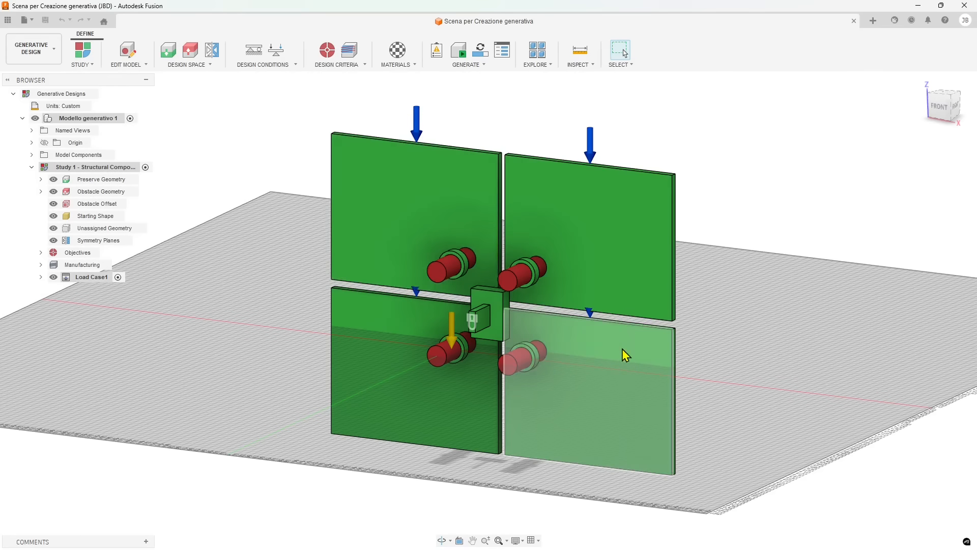
shift+middle_drag(622, 351, 536, 340)
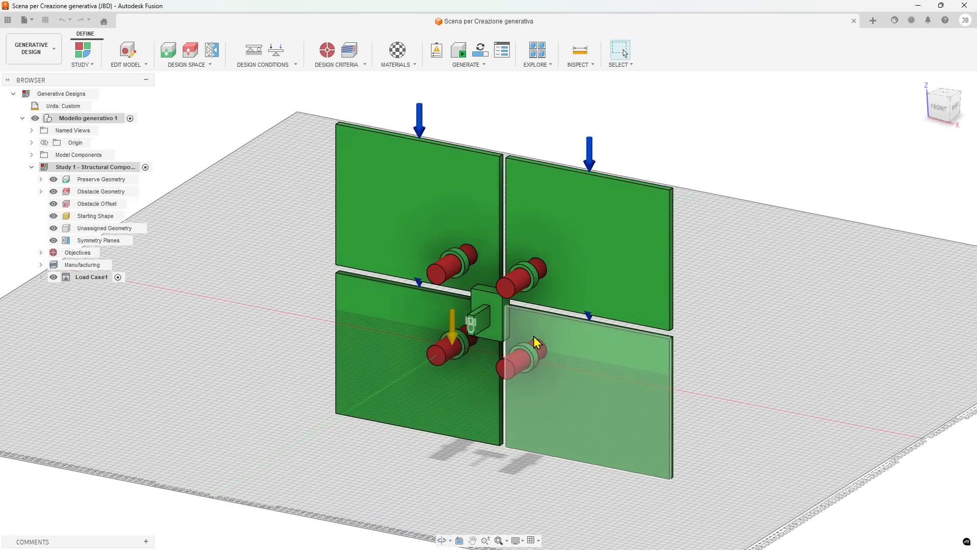
Create a new Structural Component generative study
click(91, 65)
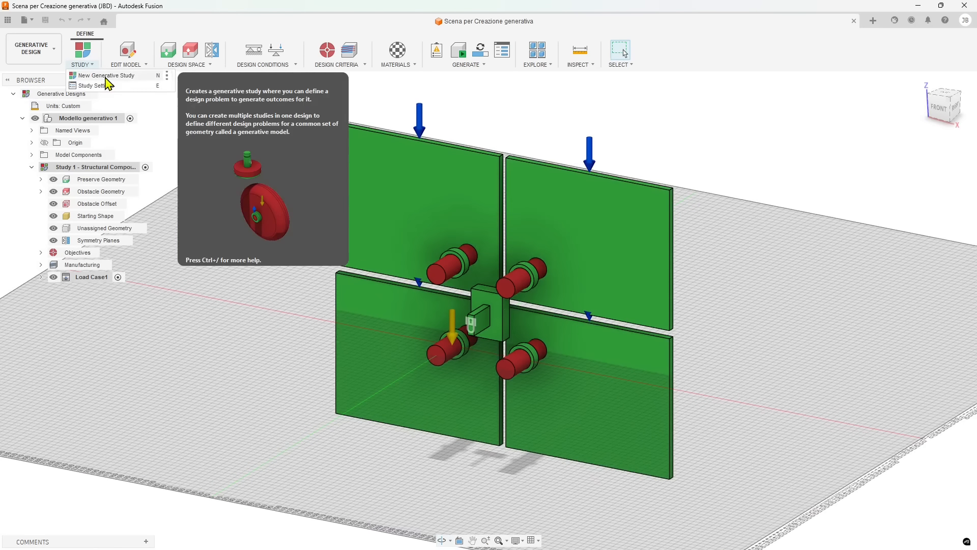
click(108, 76)
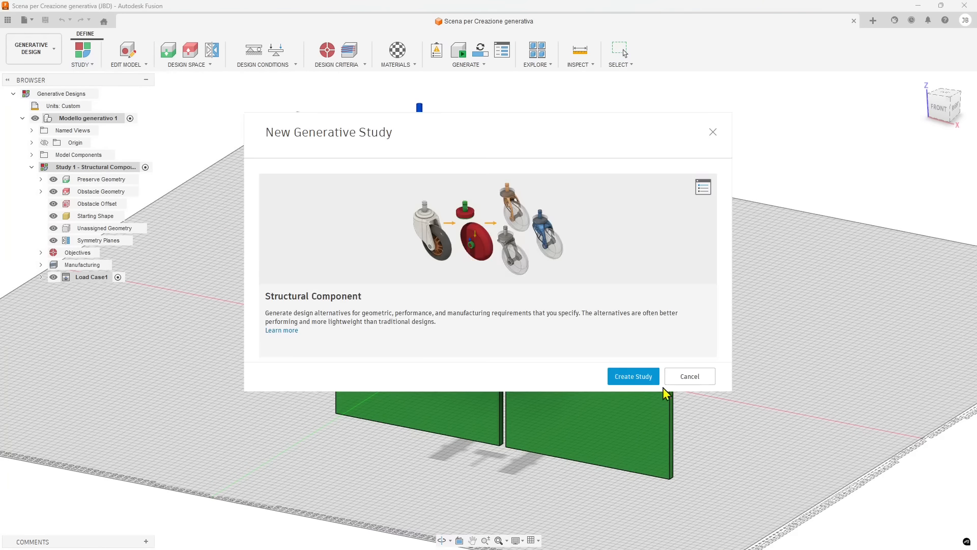
click(634, 376)
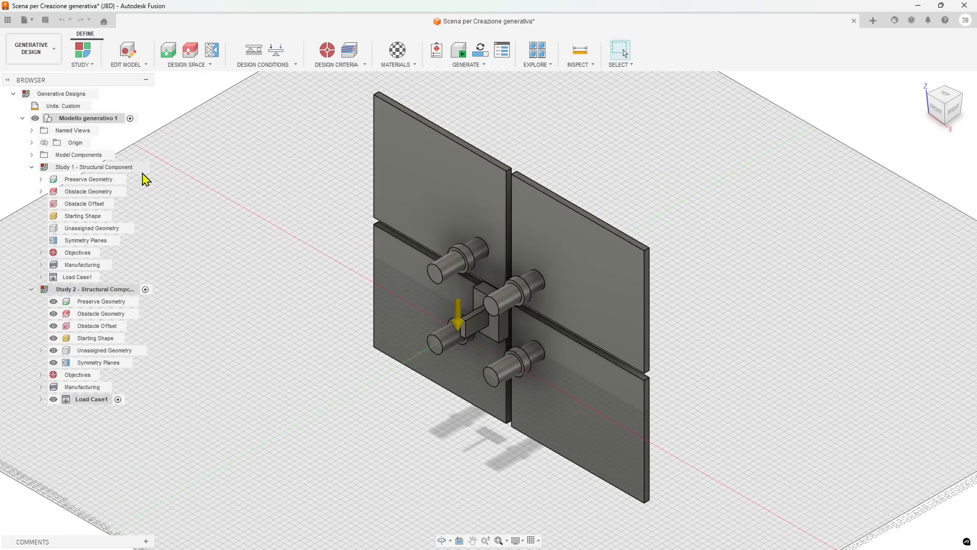
Collapse Study 1 and review the new study's settings
click(32, 167)
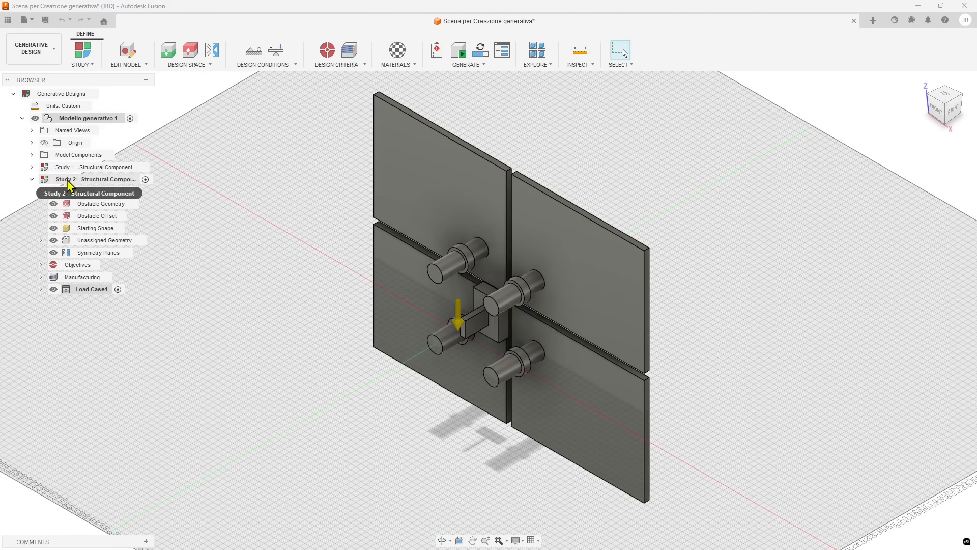
click(83, 56)
click(87, 87)
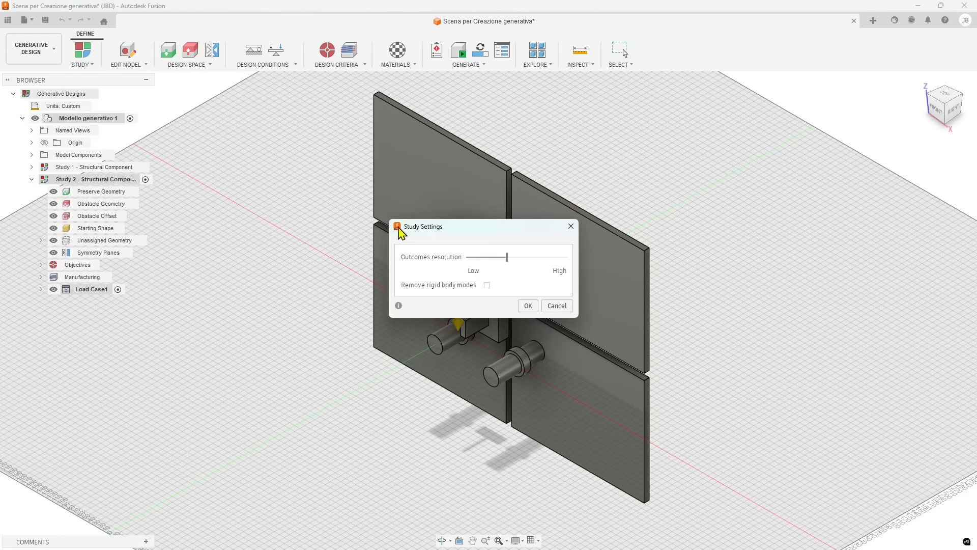
click(528, 305)
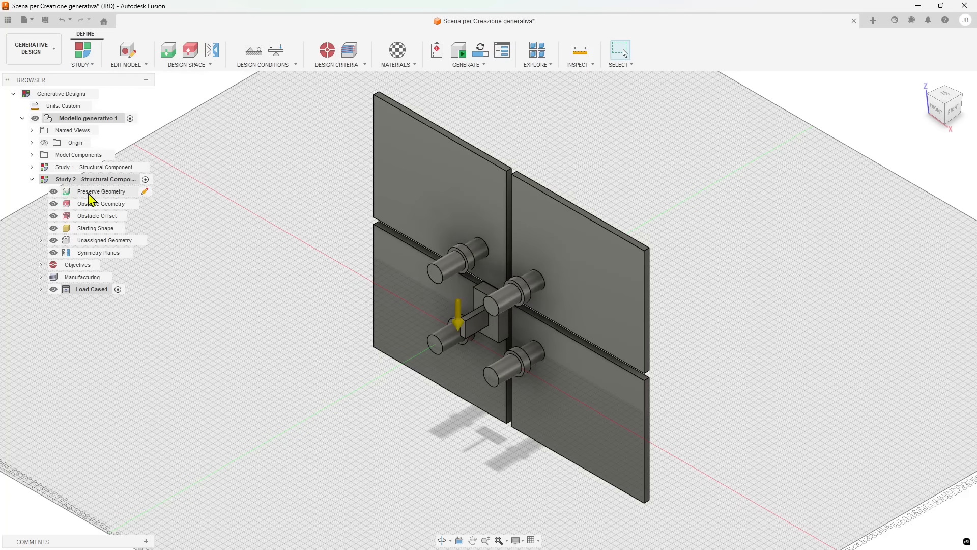
Define Preserve Geometry in Study 2 by selecting the four plates and the ring bodies around the pins
shift+middle_drag(364, 298, 377, 276)
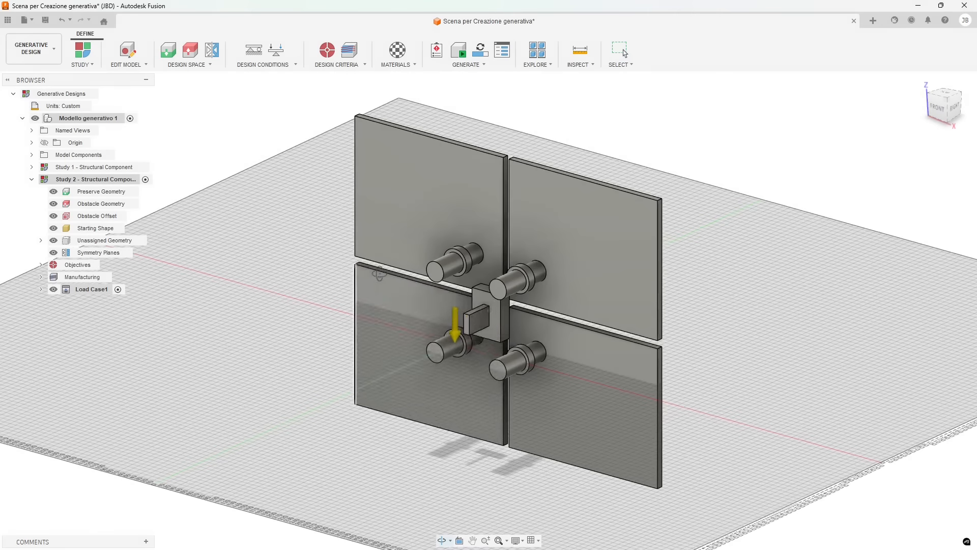
scroll(489, 324, up, 2)
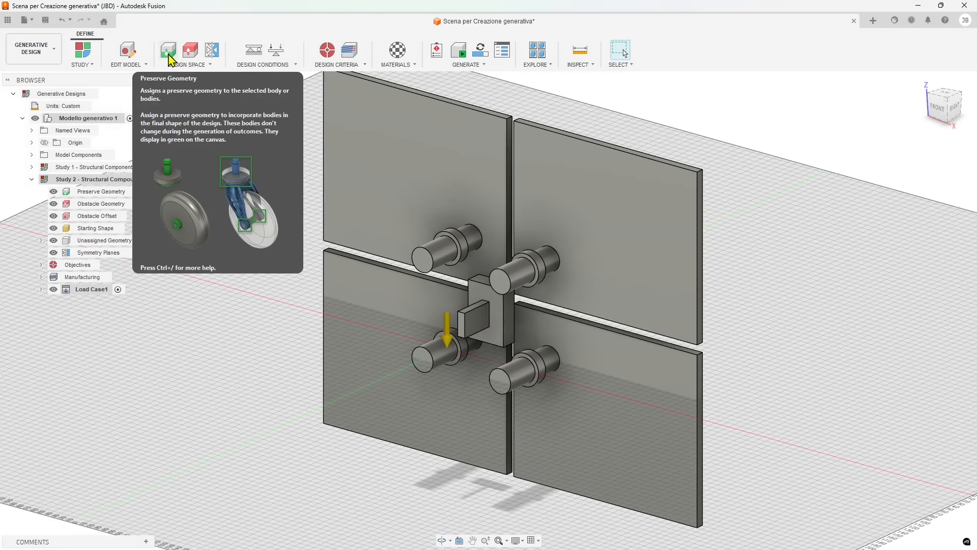
click(125, 193)
click(145, 192)
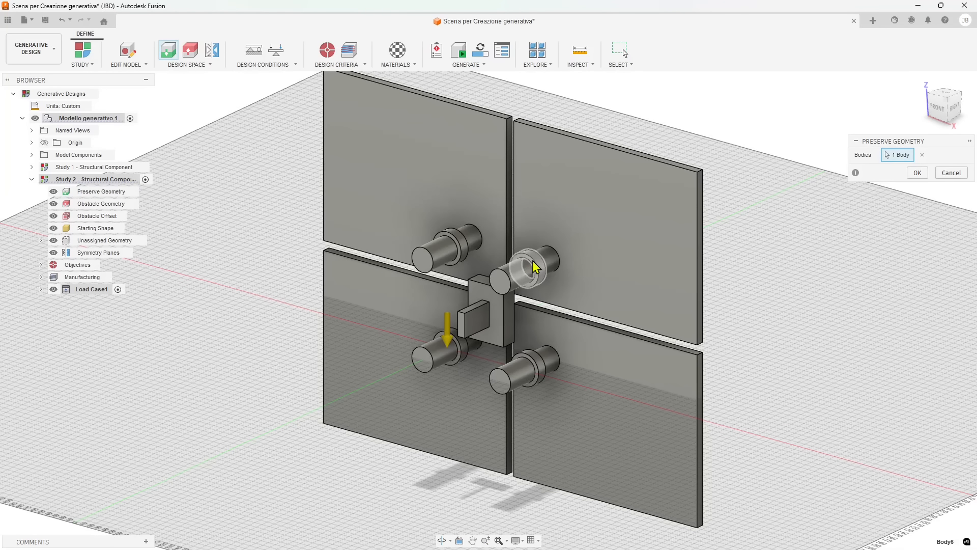
click(547, 380)
click(536, 362)
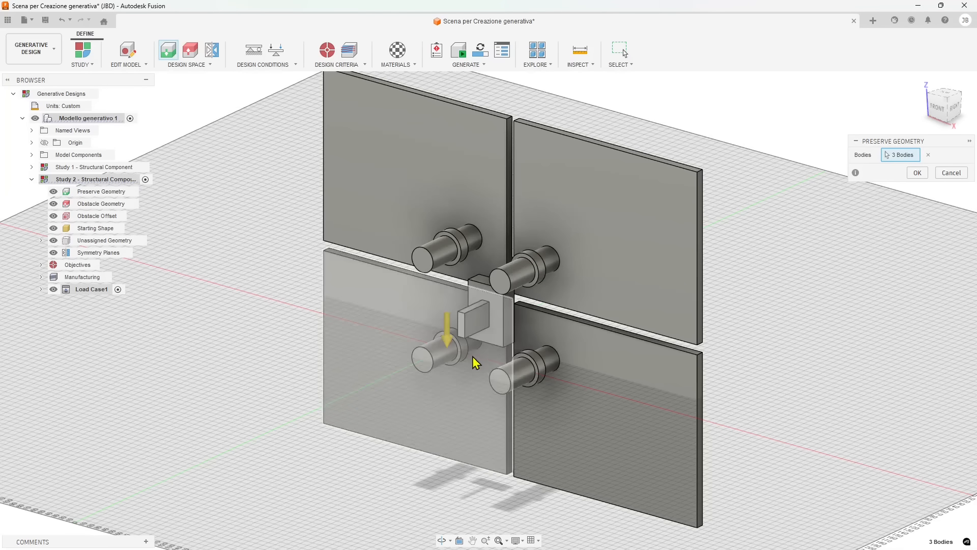
click(467, 350)
click(463, 161)
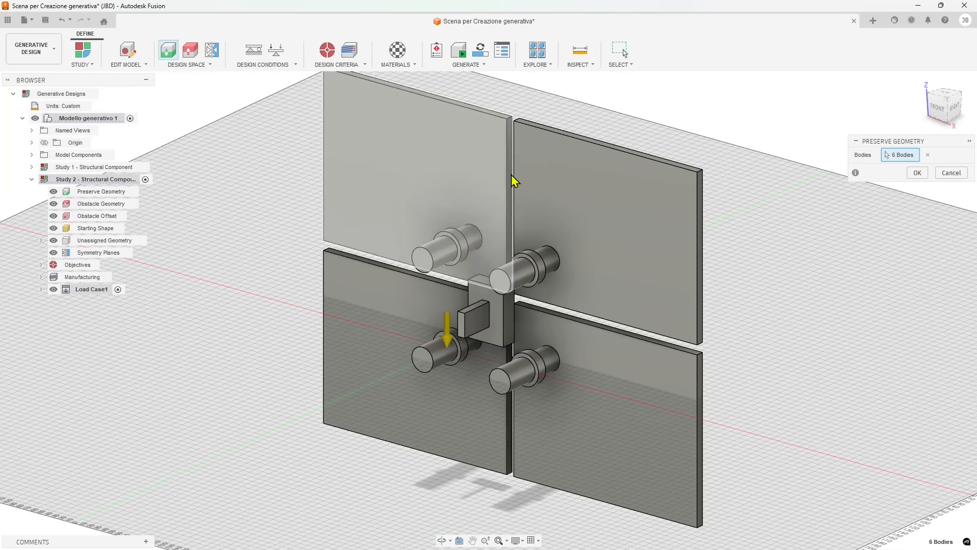
click(596, 214)
click(650, 402)
click(381, 340)
click(917, 172)
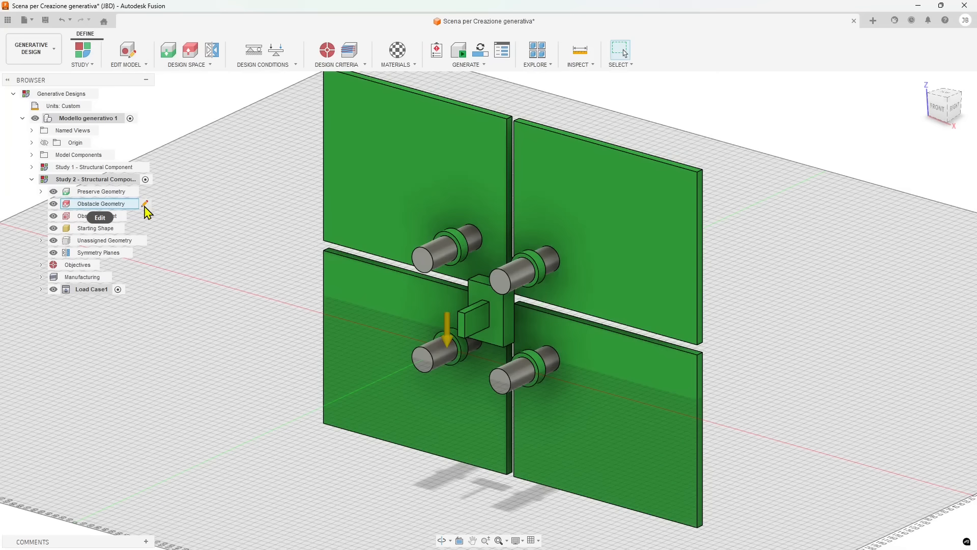
Define Obstacle Geometry in Study 2 by selecting the four pin cylinders
click(189, 51)
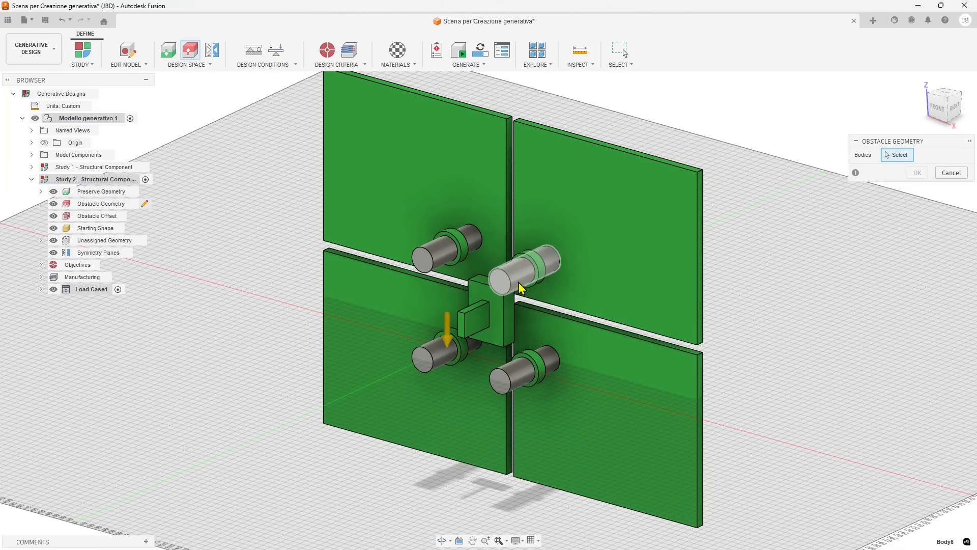
click(429, 264)
click(428, 257)
click(433, 351)
click(496, 371)
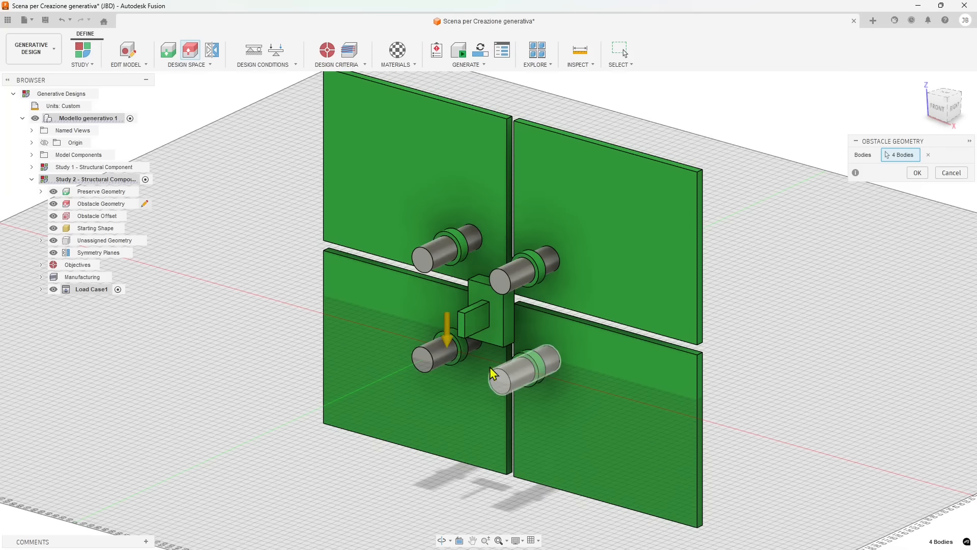
click(920, 173)
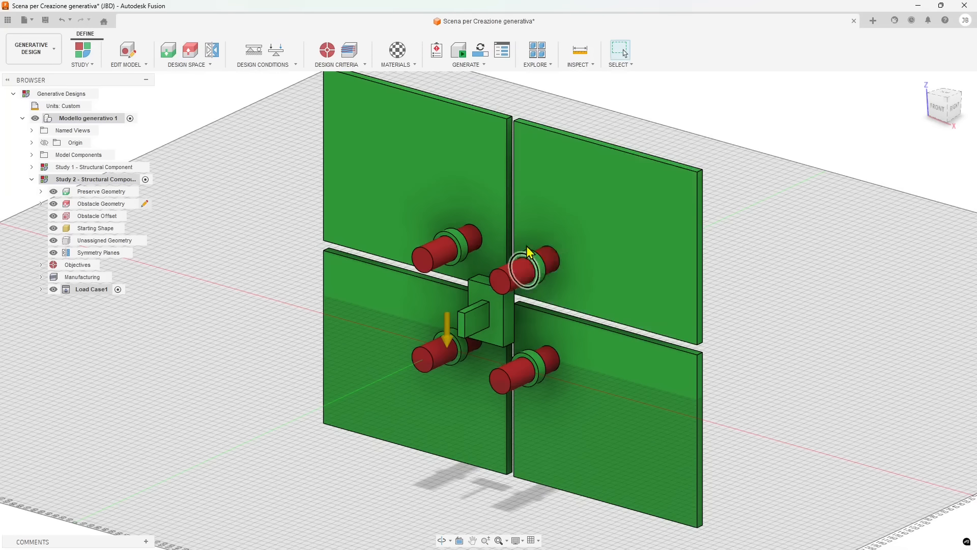
Add a Fixed structural constraint on the small tab face at the front of the central box
shift+middle_drag(447, 258, 431, 283)
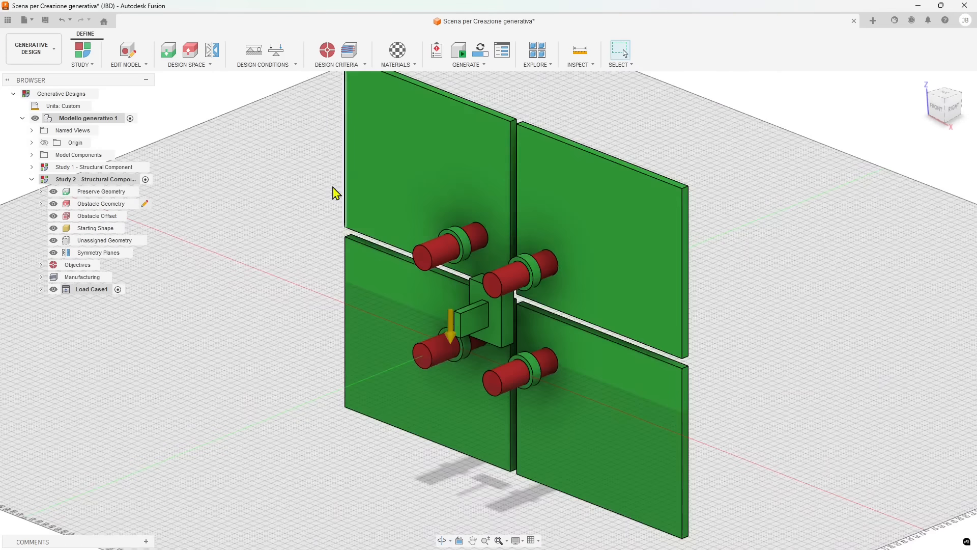
click(212, 67)
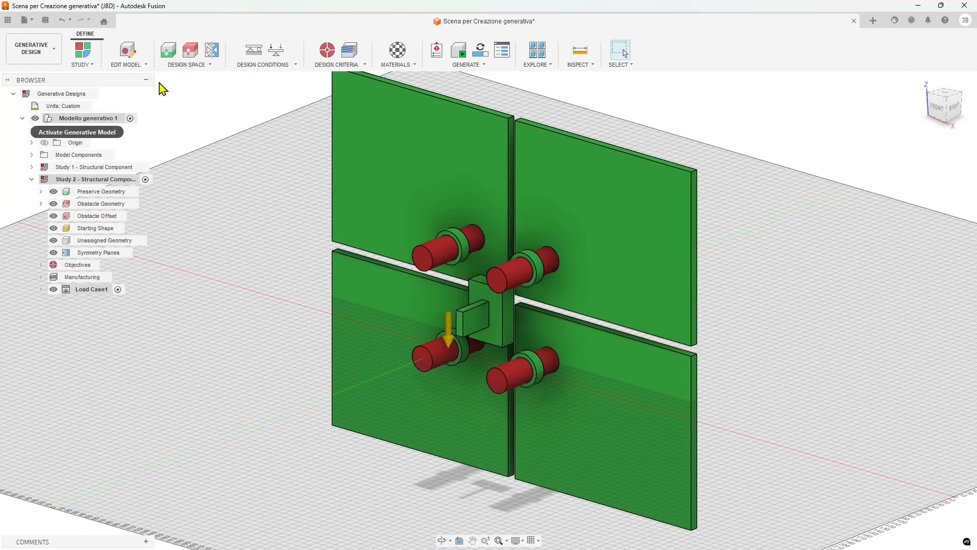
click(257, 62)
scroll(447, 343, up, 1)
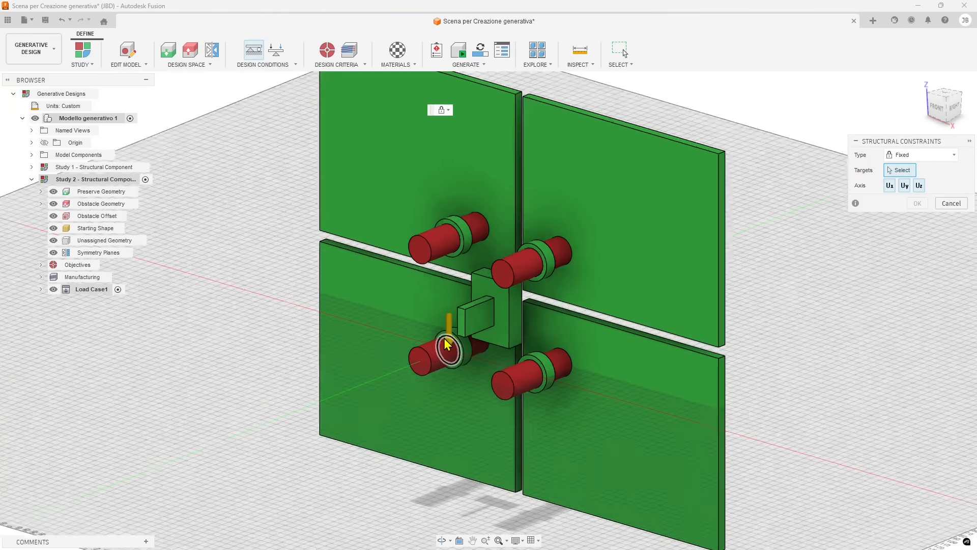
scroll(446, 344, down, 1)
click(472, 322)
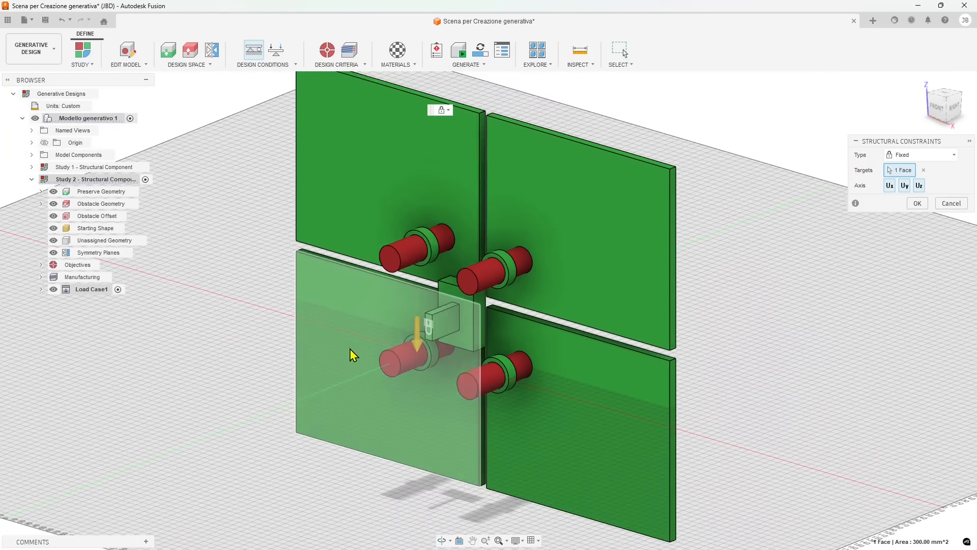
scroll(443, 214, down, 2)
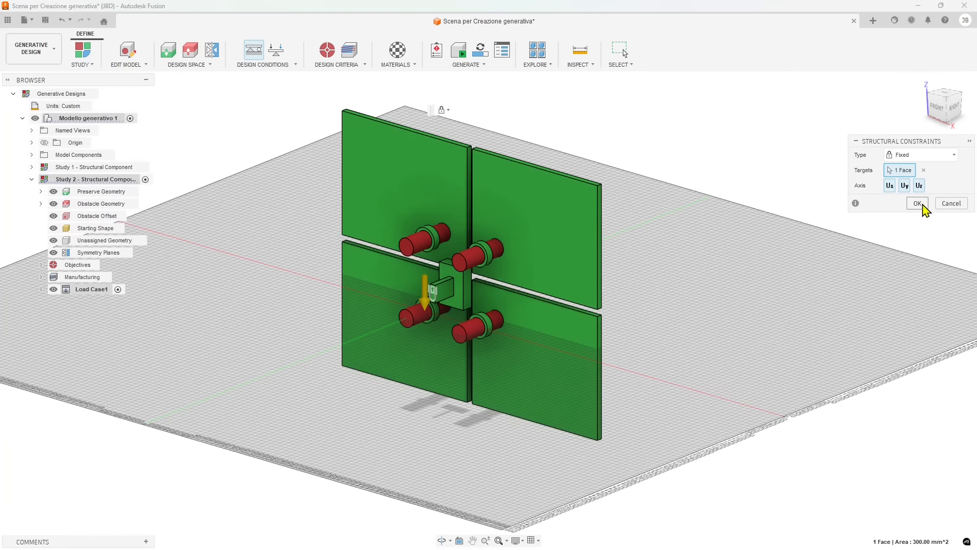
click(917, 203)
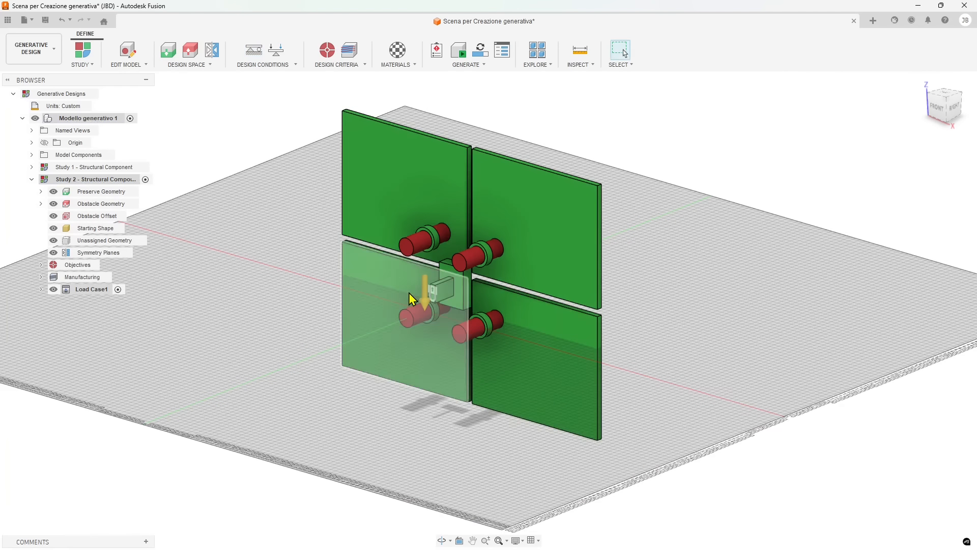
Start a structural load and expand Load Case1's Loads and Constraints folders in the browser
click(276, 61)
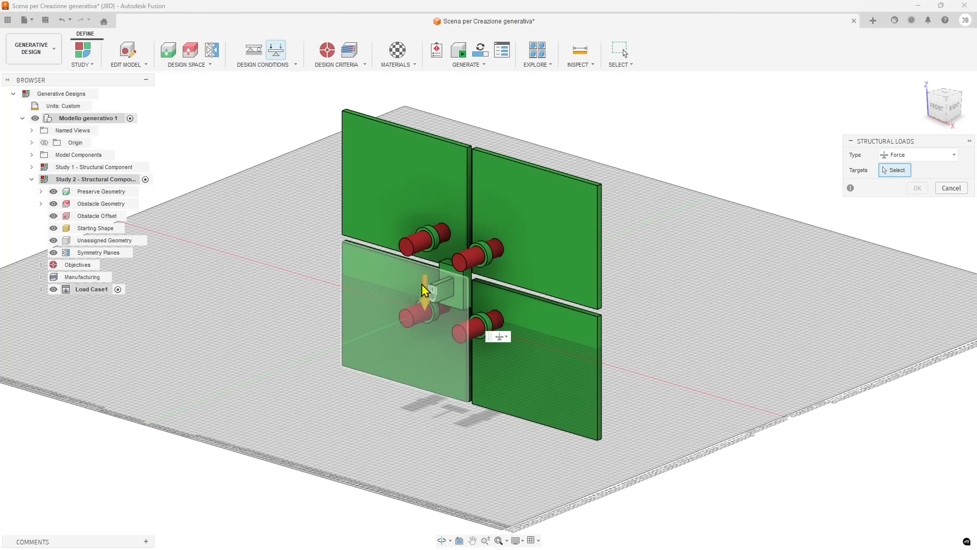
click(282, 64)
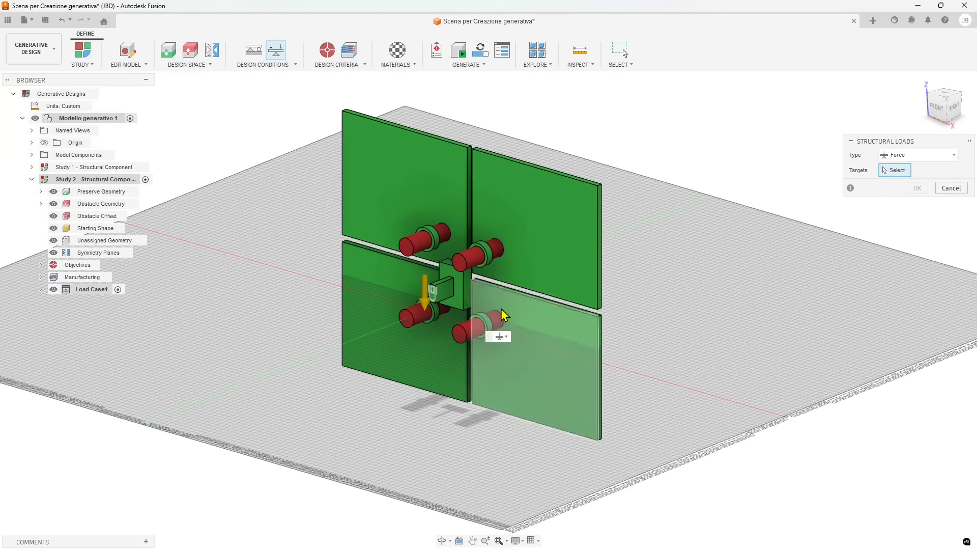
shift+middle_drag(497, 316, 375, 408)
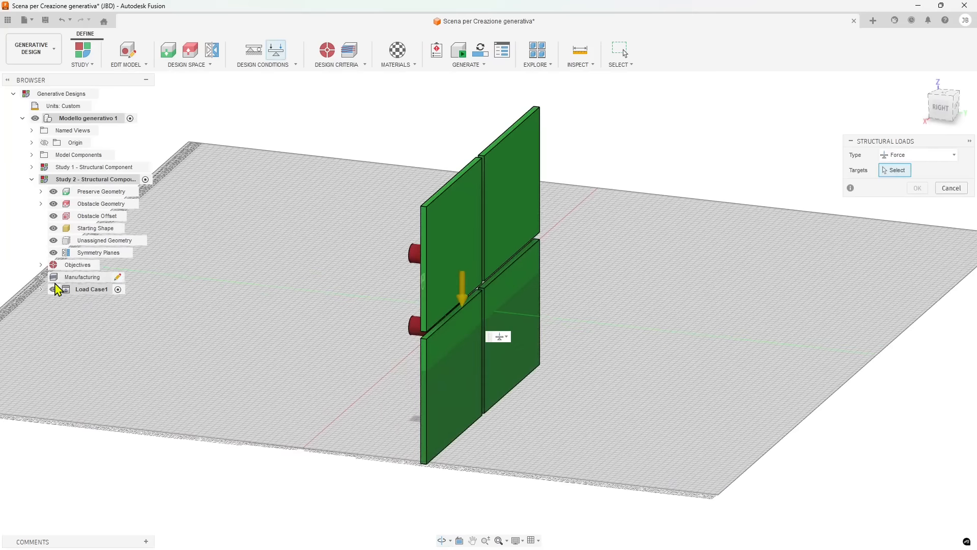
click(41, 289)
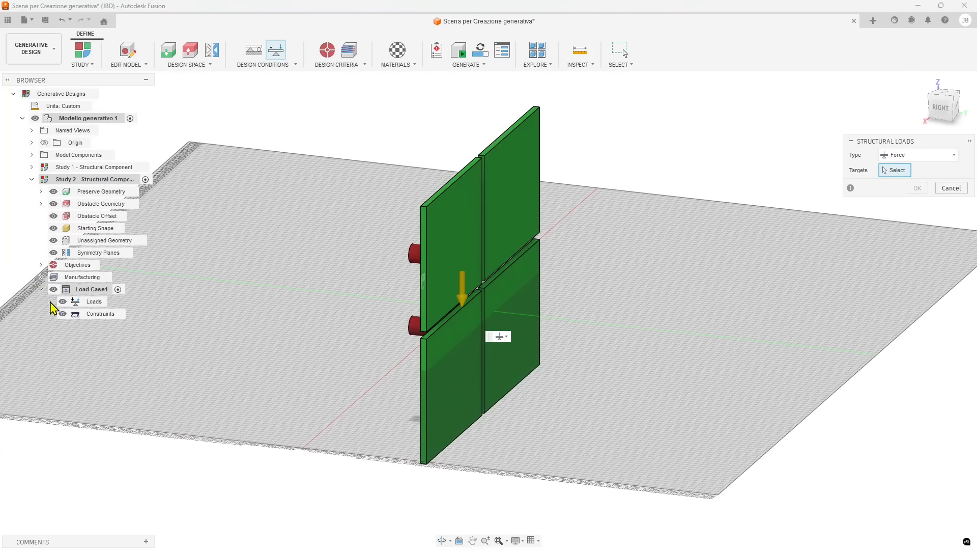
click(50, 301)
click(50, 326)
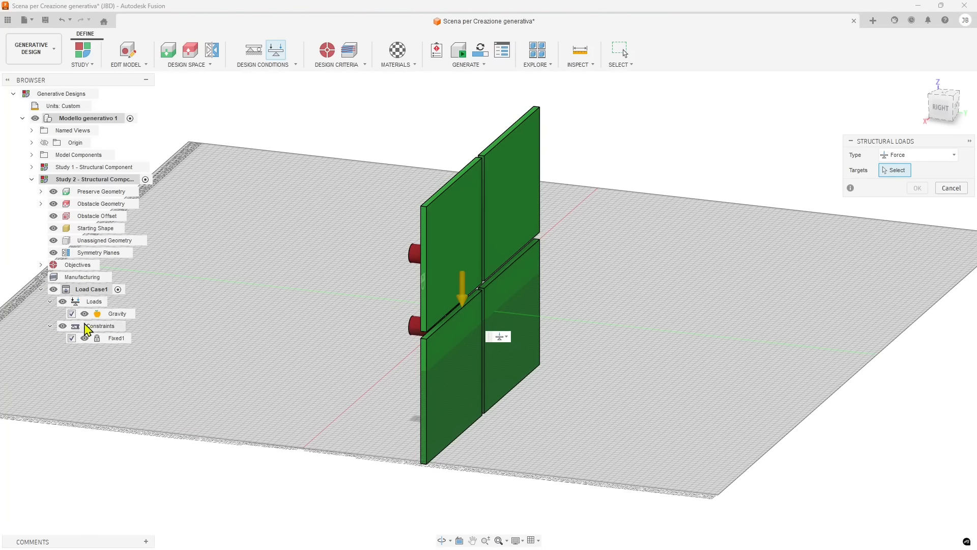
Apply a 100 N force to the rear faces of the four plates
click(32, 60)
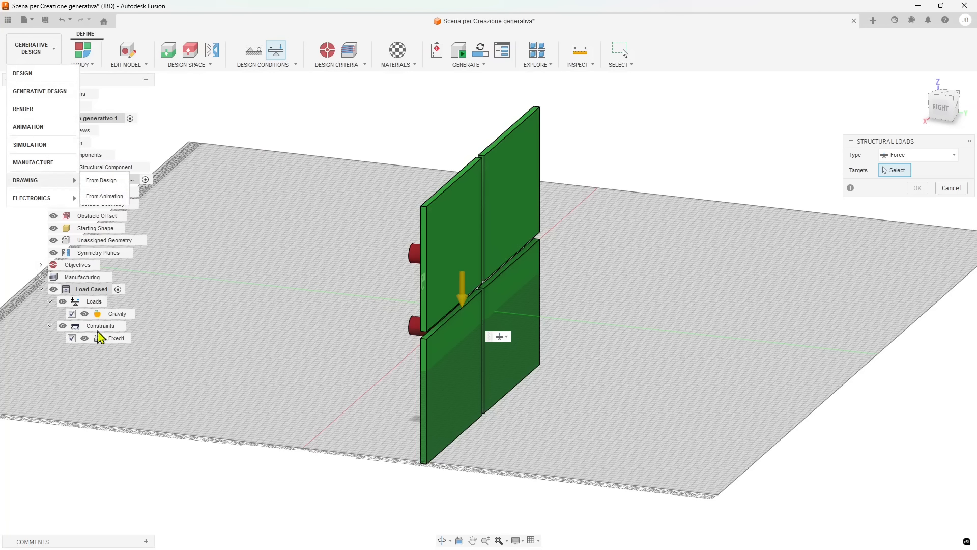
shift+middle_drag(240, 329, 253, 334)
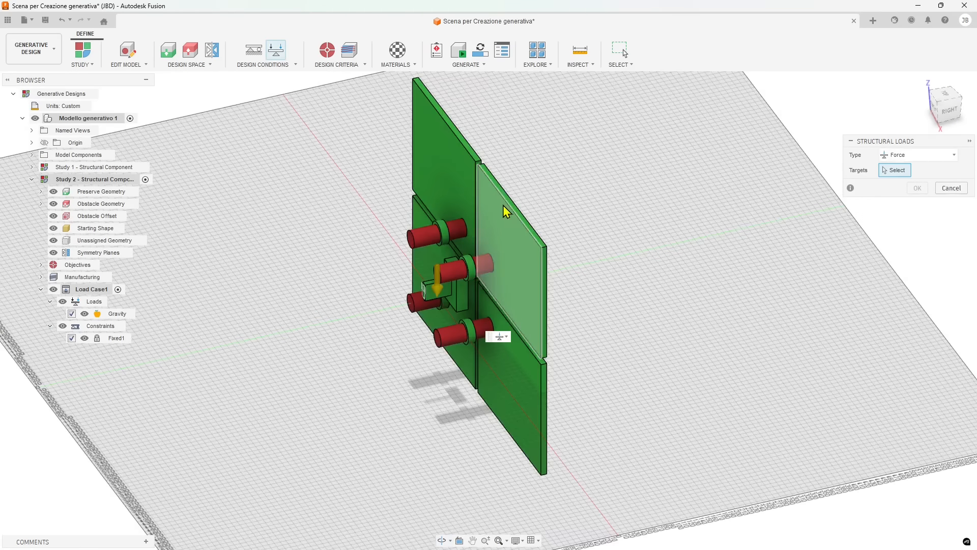
shift+middle_drag(508, 207, 450, 250)
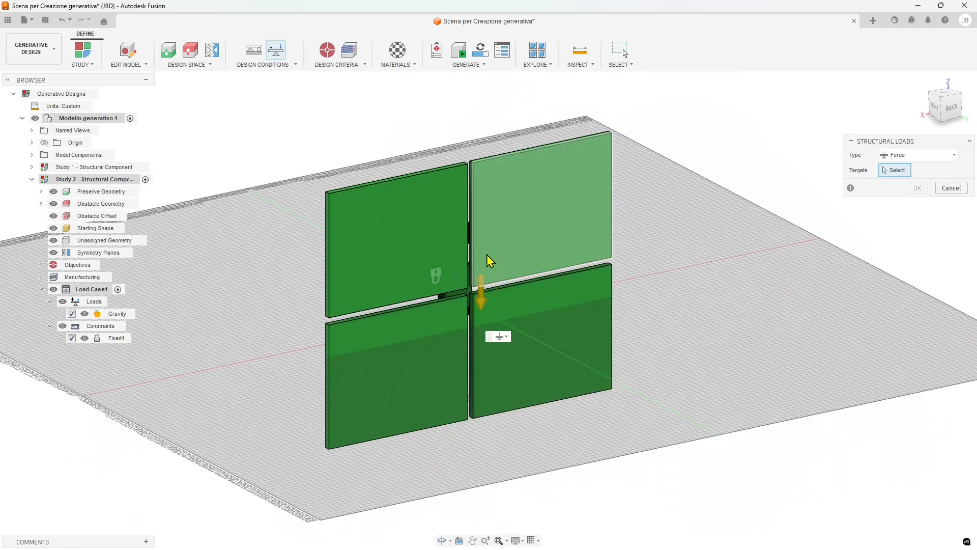
click(404, 244)
click(532, 221)
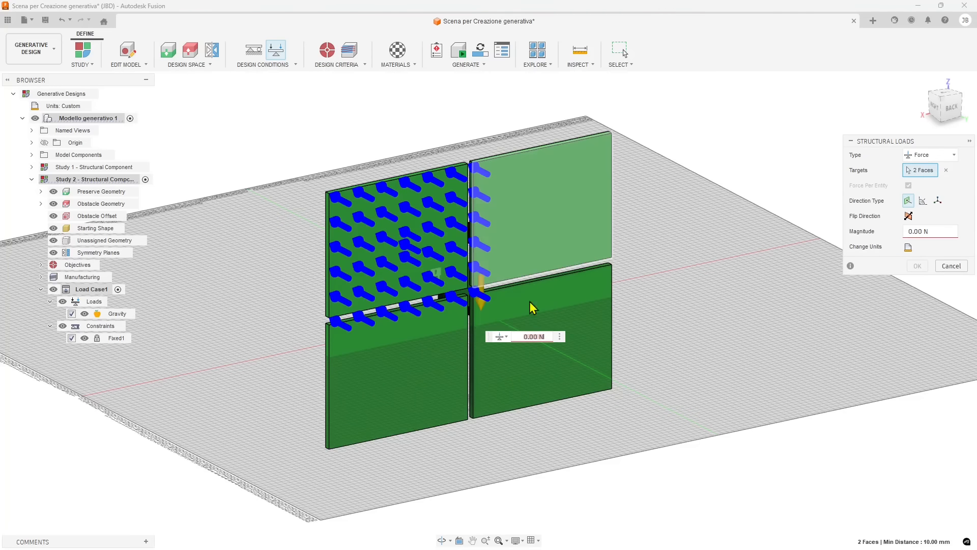
click(561, 303)
click(415, 337)
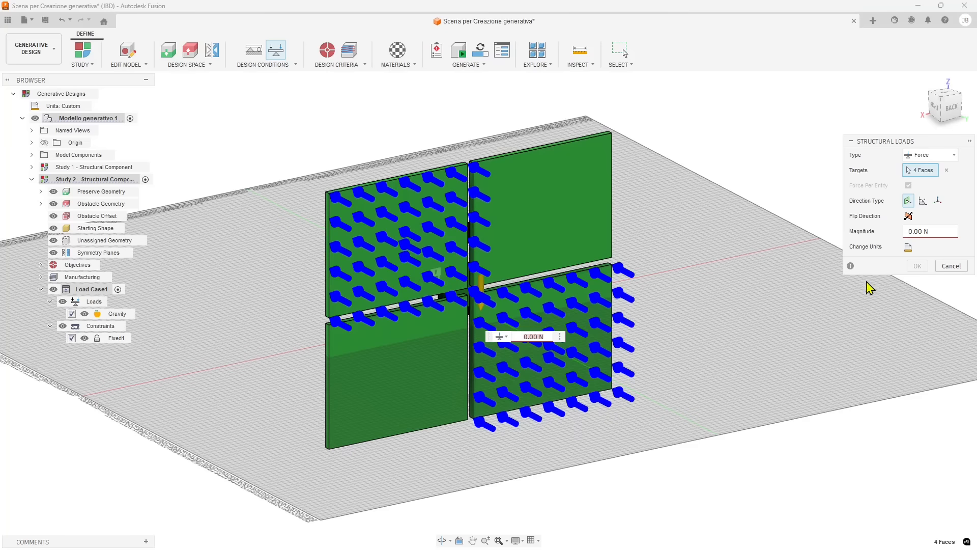
click(916, 233)
text(100)
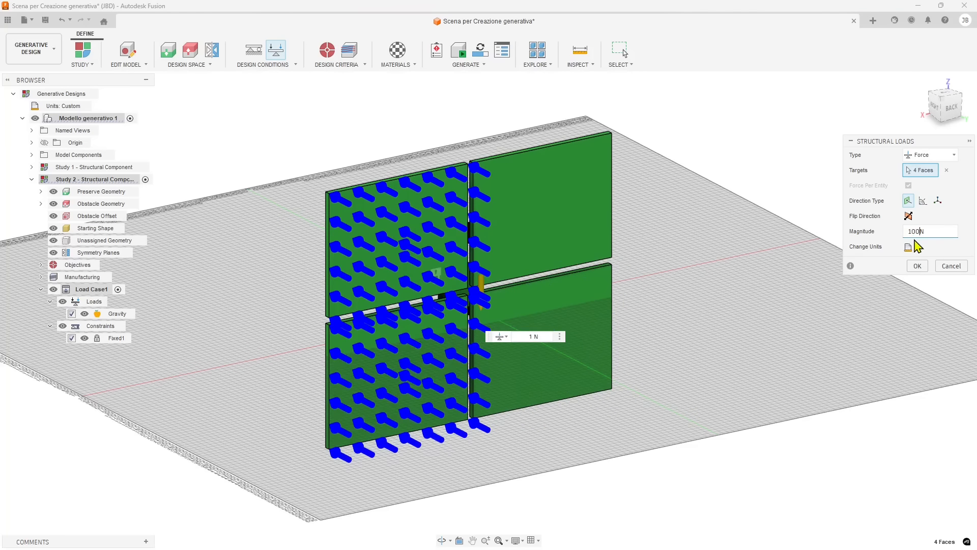
click(920, 268)
shift+middle_drag(464, 248, 572, 250)
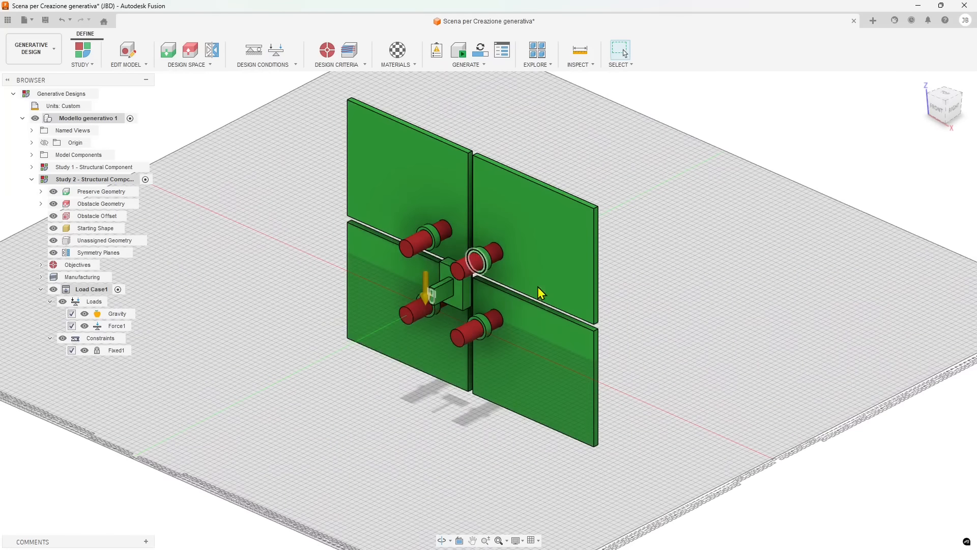
shift+middle_drag(404, 239, 387, 285)
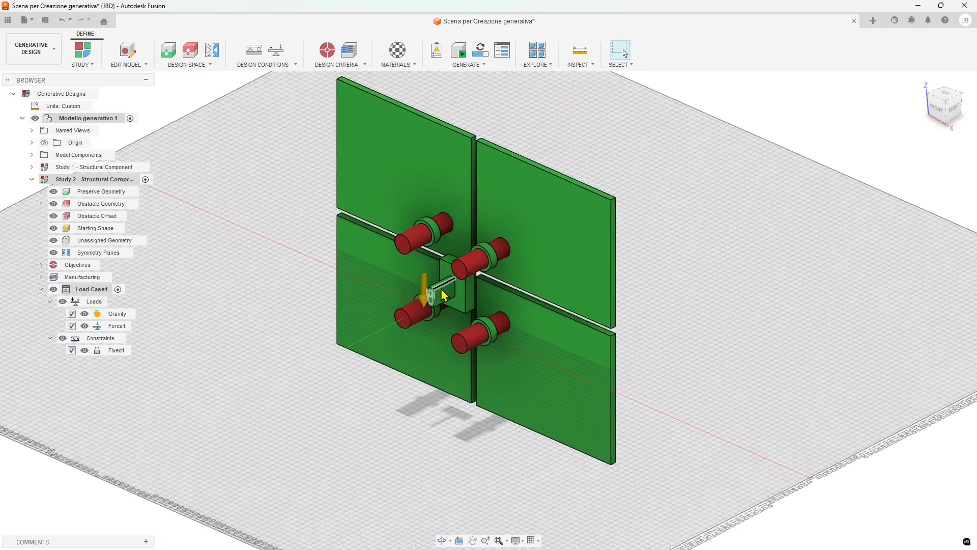
scroll(387, 285, up, 4)
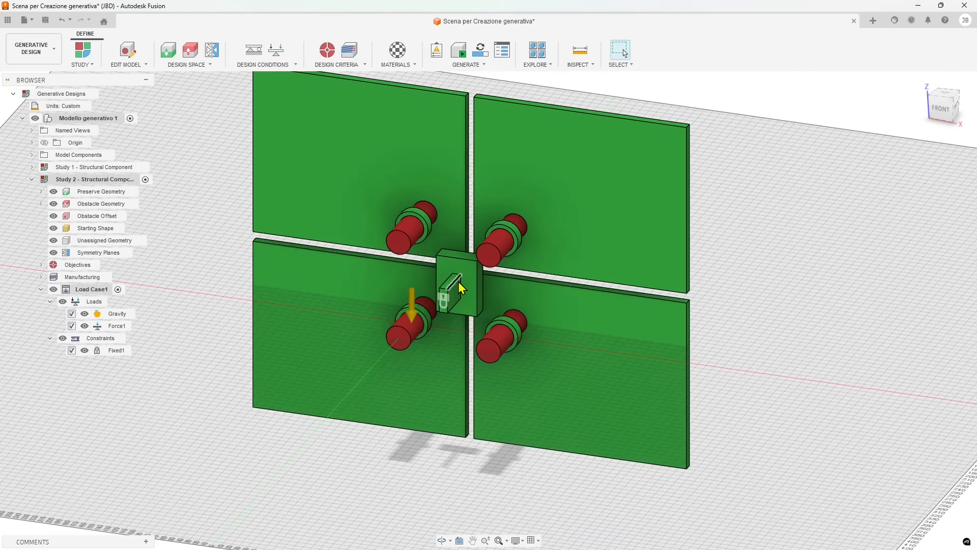
scroll(458, 282, down, 2)
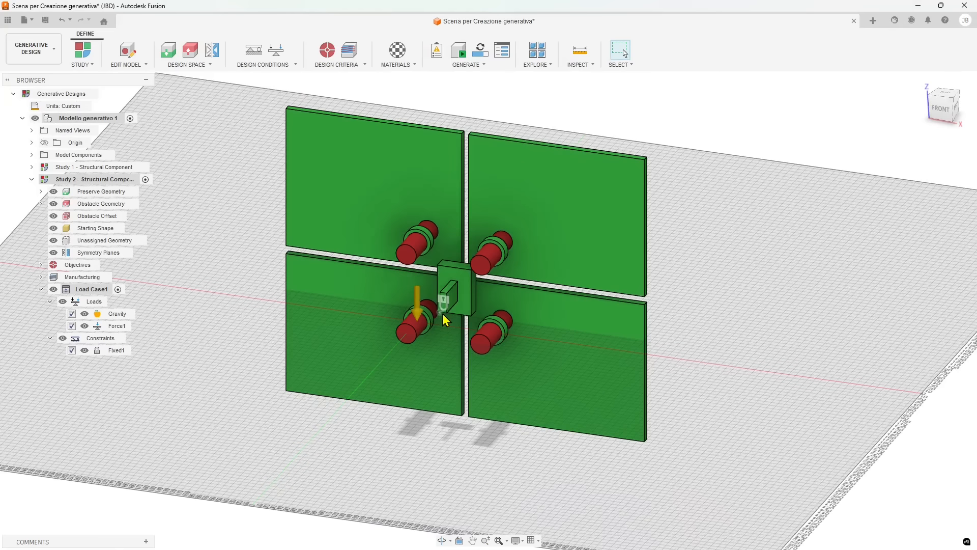
click(328, 64)
click(328, 75)
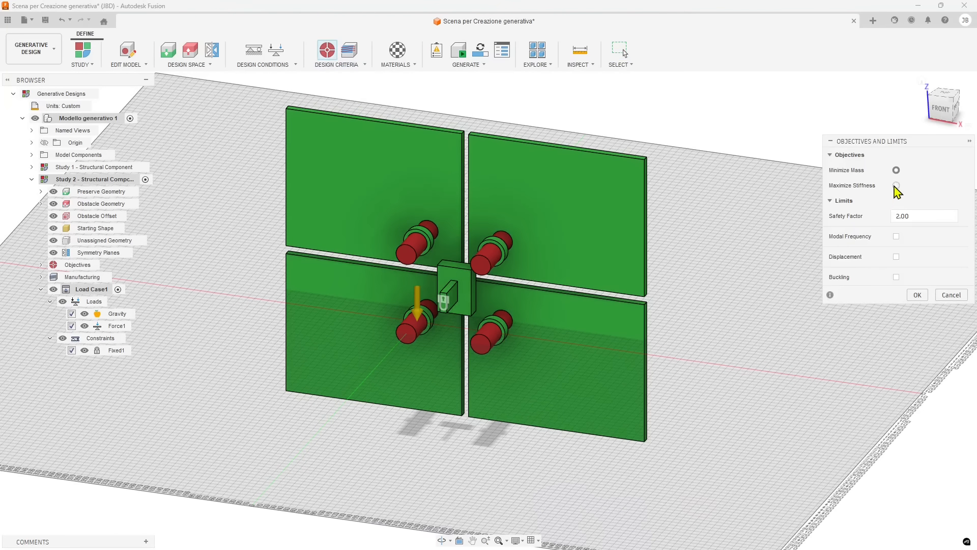
click(896, 185)
click(951, 310)
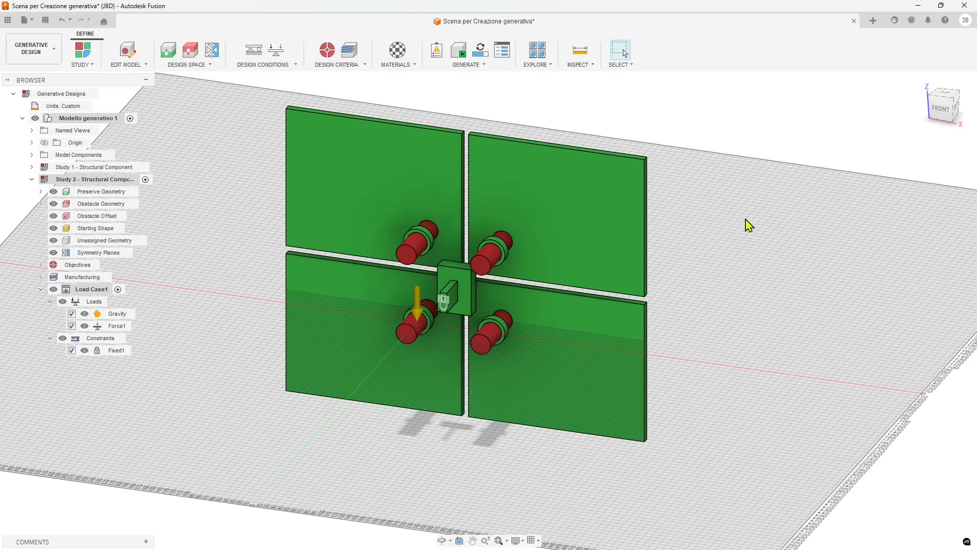
Open and review the study's Manufacturing settings, then close the dialog
click(342, 64)
click(337, 88)
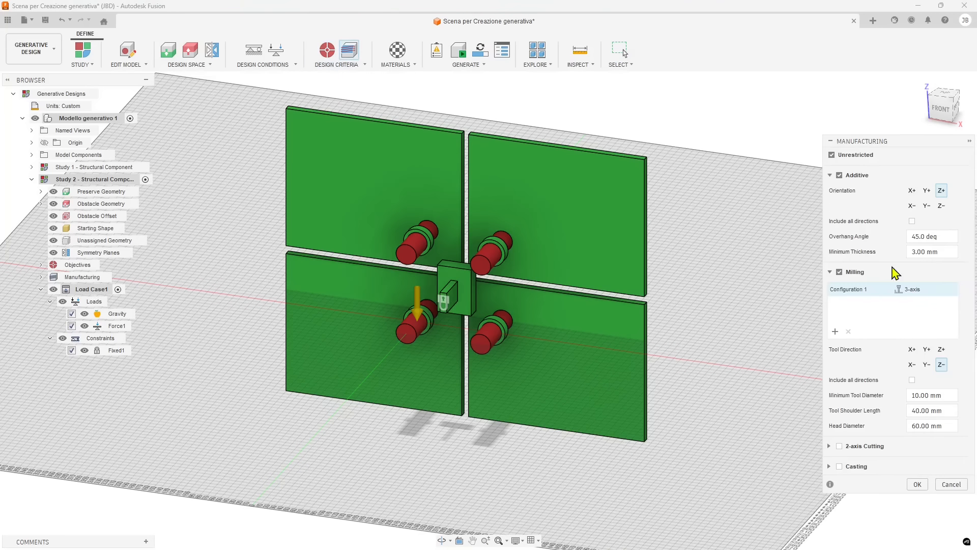
click(950, 487)
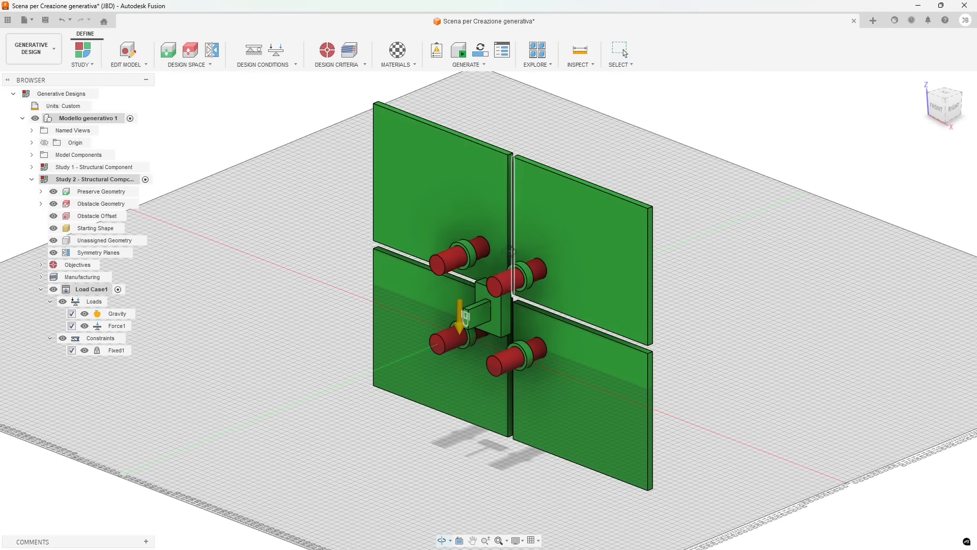
Add Titanium 6Al-4V from the Fusion Additive Material Library's Metal folder to the study materials
click(398, 61)
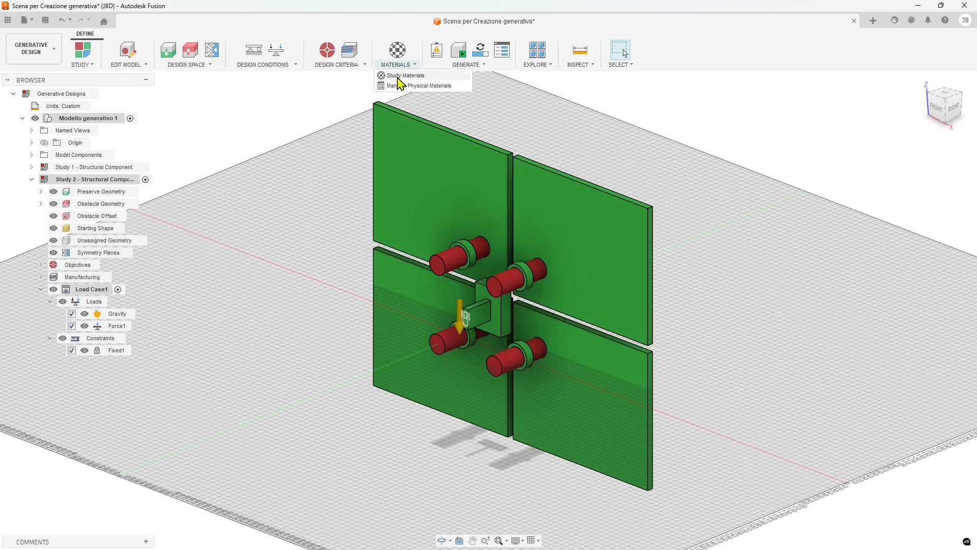
click(405, 76)
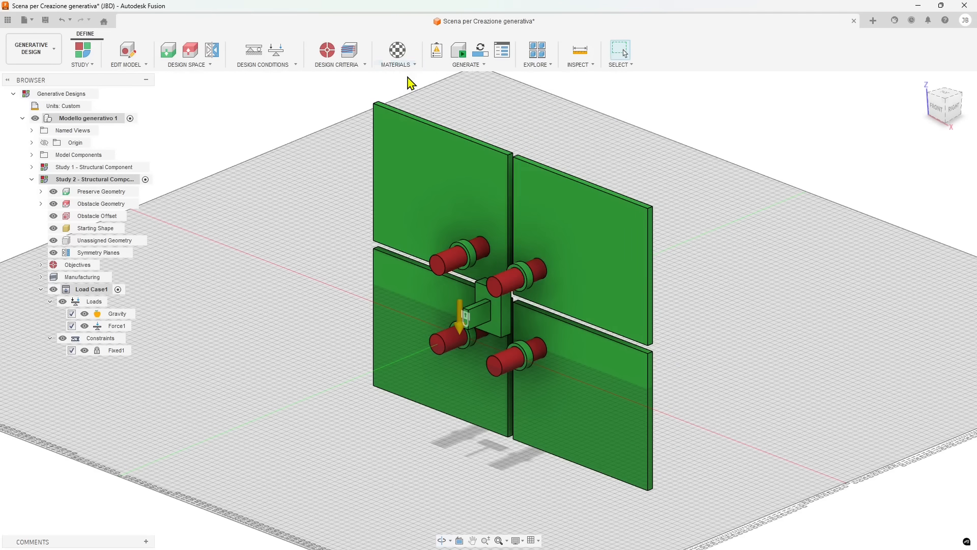
click(834, 286)
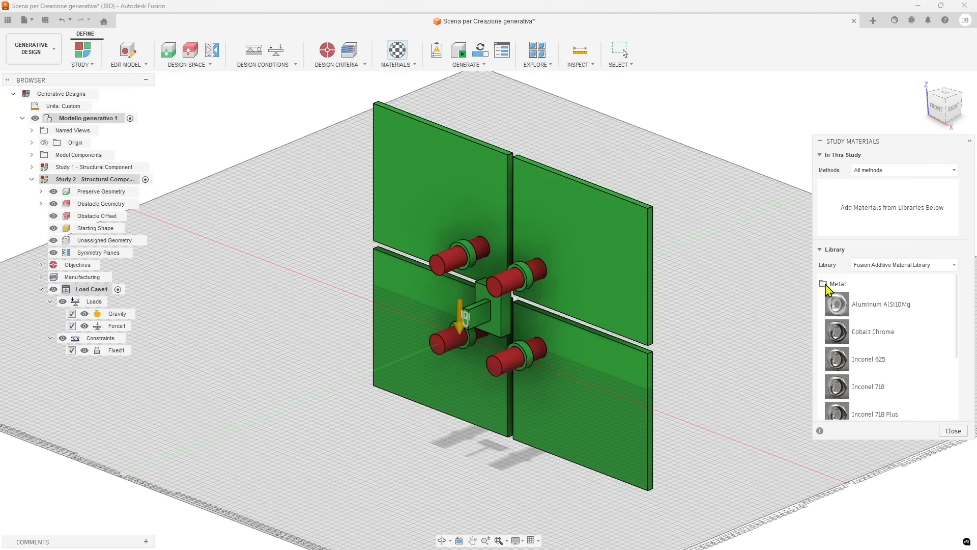
scroll(871, 399, down, 3)
drag(861, 383, 832, 192)
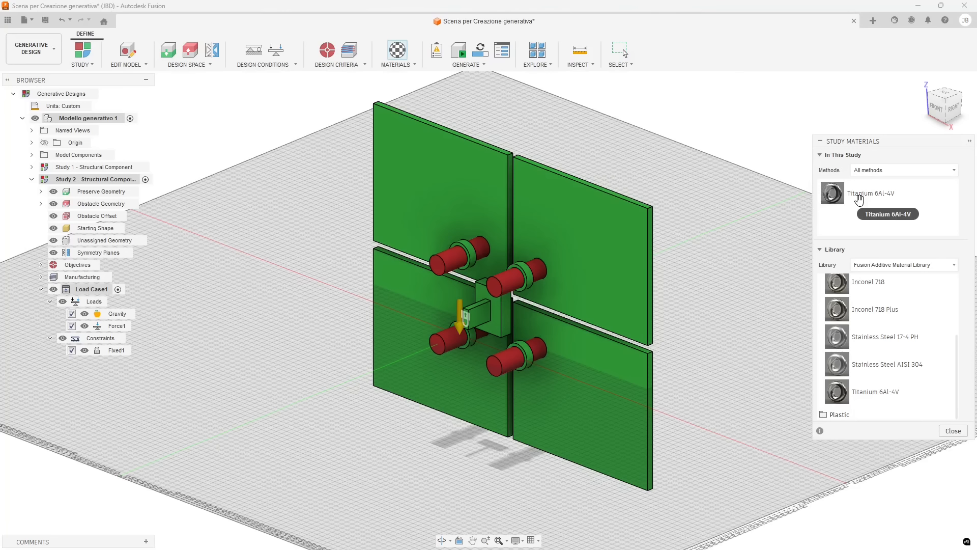
Add the PEKK - Polyetherketoneketone material from the Plastic folder to the study materials
click(828, 416)
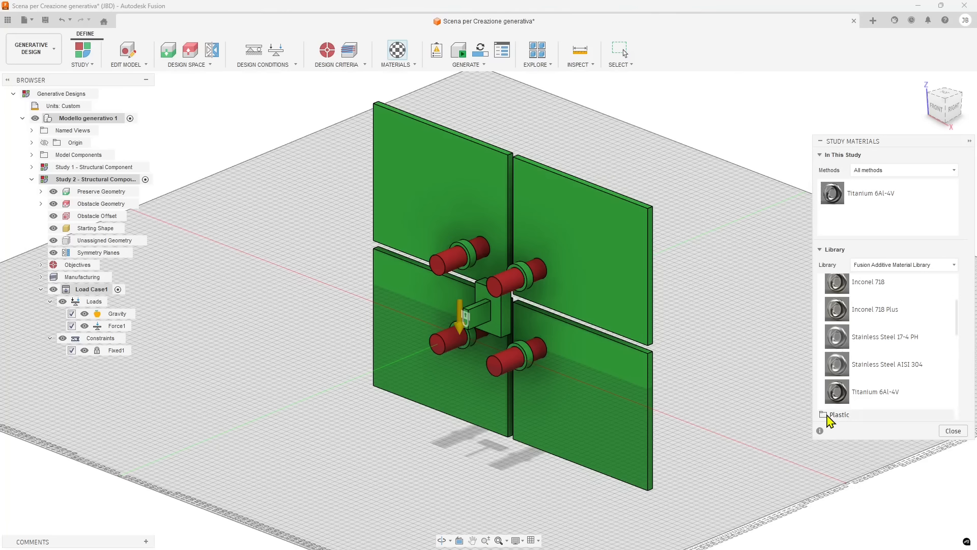
scroll(857, 387, down, 4)
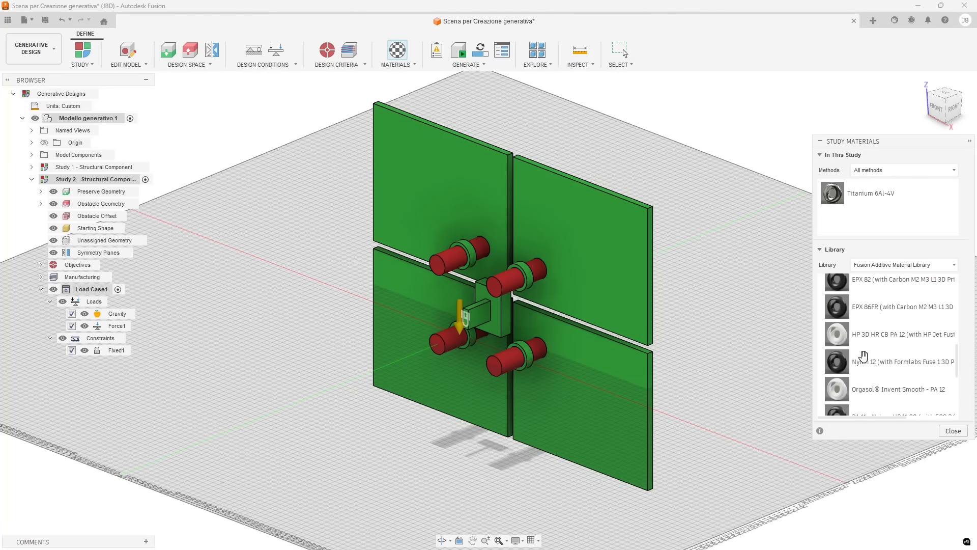
scroll(845, 359, down, 3)
drag(860, 378, 873, 224)
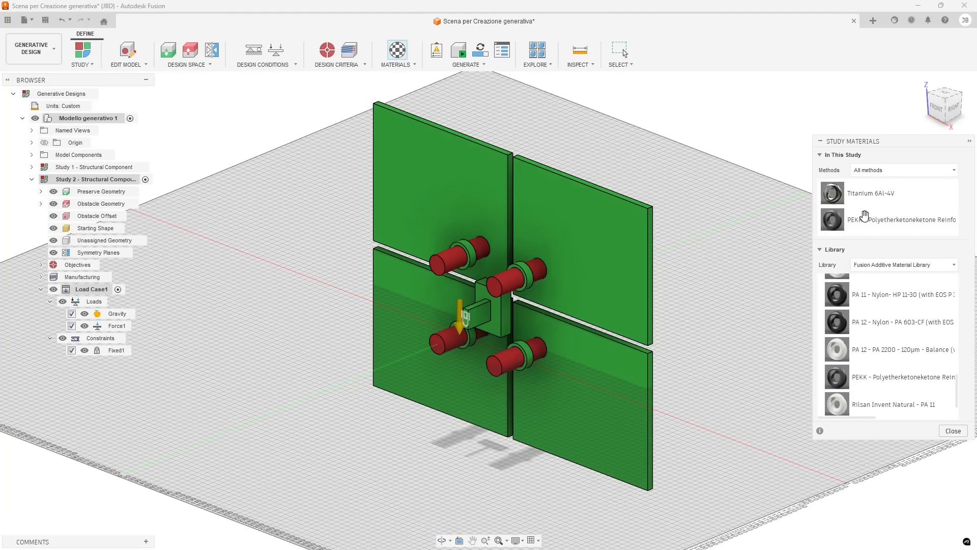
Close the study materials, run Pre-check on the study setup, and dismiss the warnings dialog
click(953, 431)
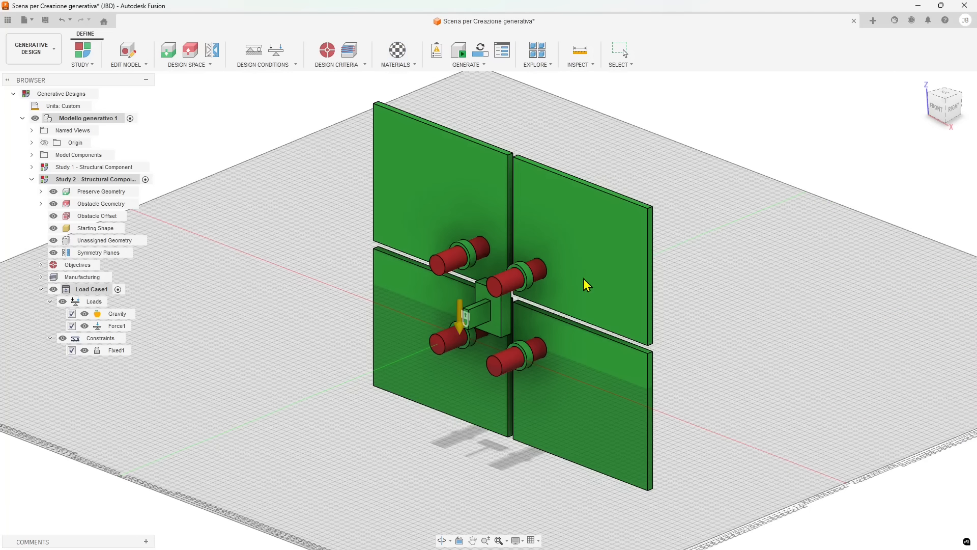
shift+middle_drag(402, 224, 447, 220)
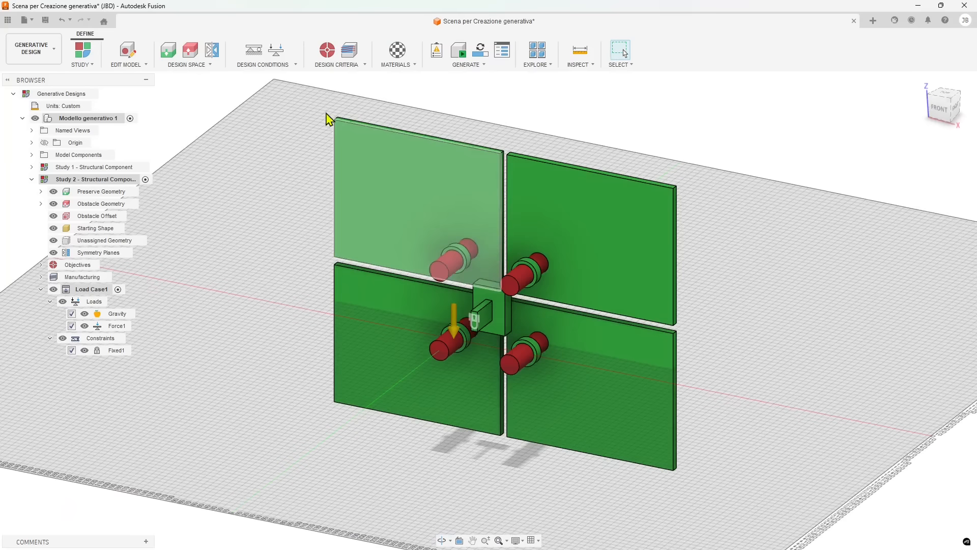
click(436, 56)
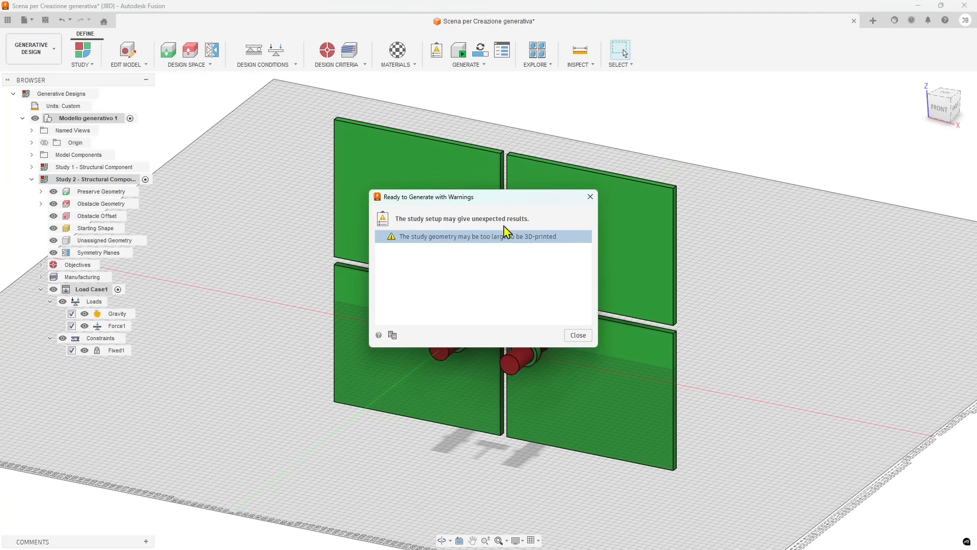
click(590, 197)
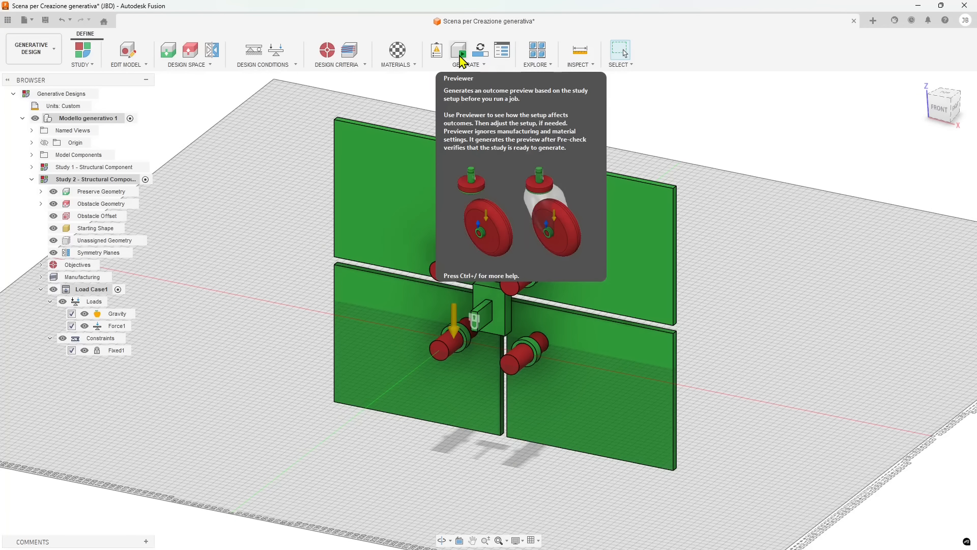
Start the Previewer to generate an outcome preview of the study
click(460, 55)
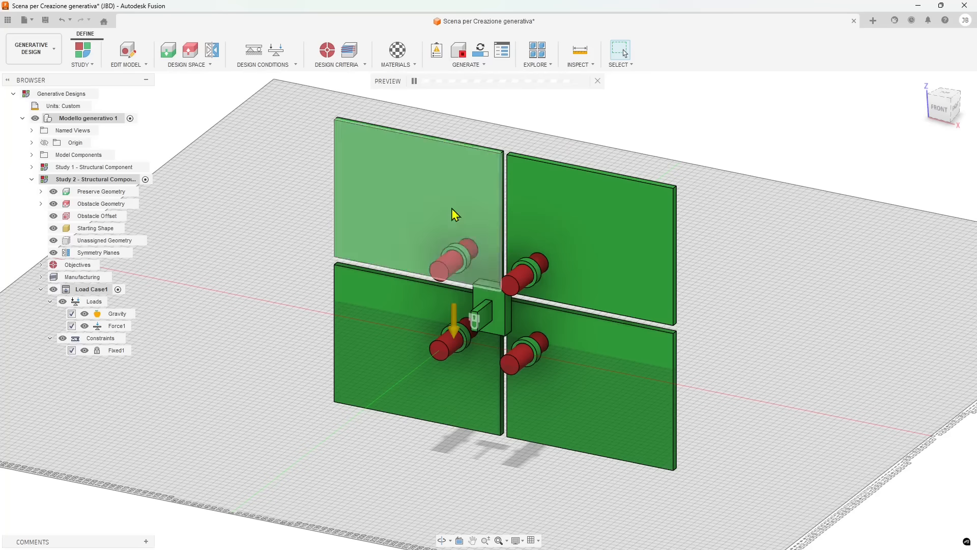
click(467, 65)
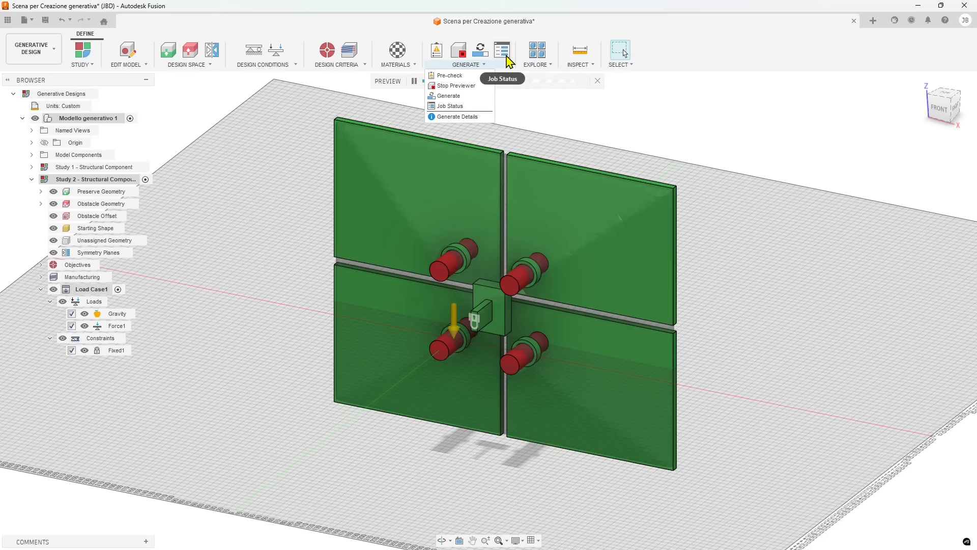
mouse_move(536, 65)
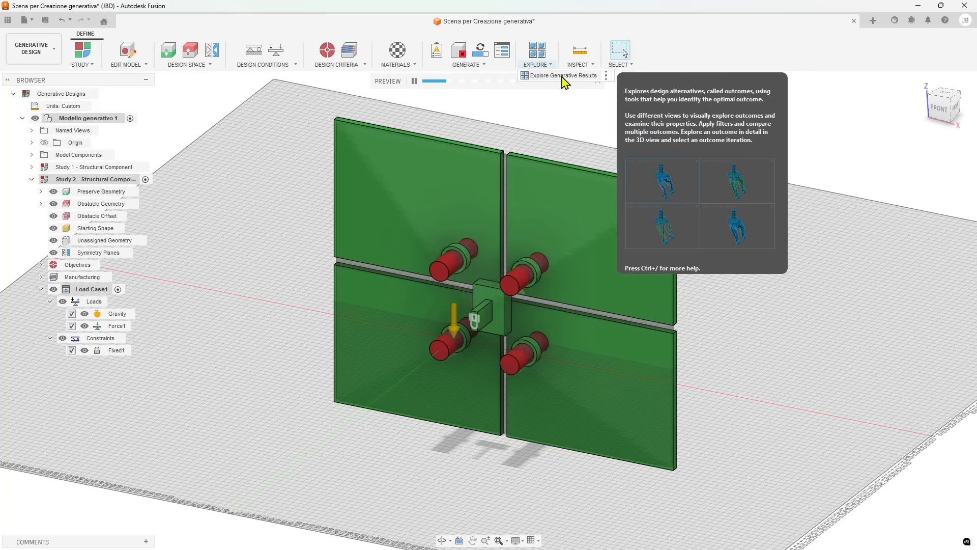
click(57, 53)
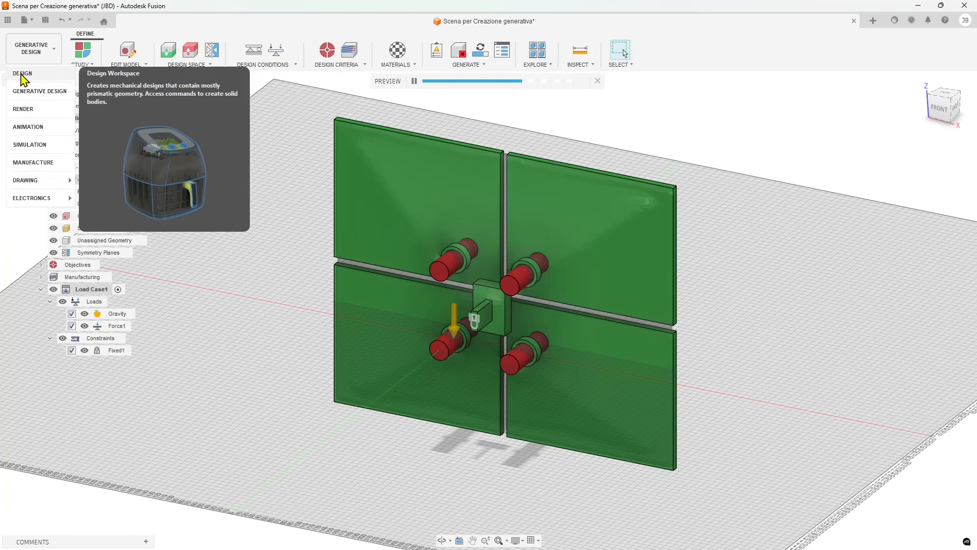
click(758, 48)
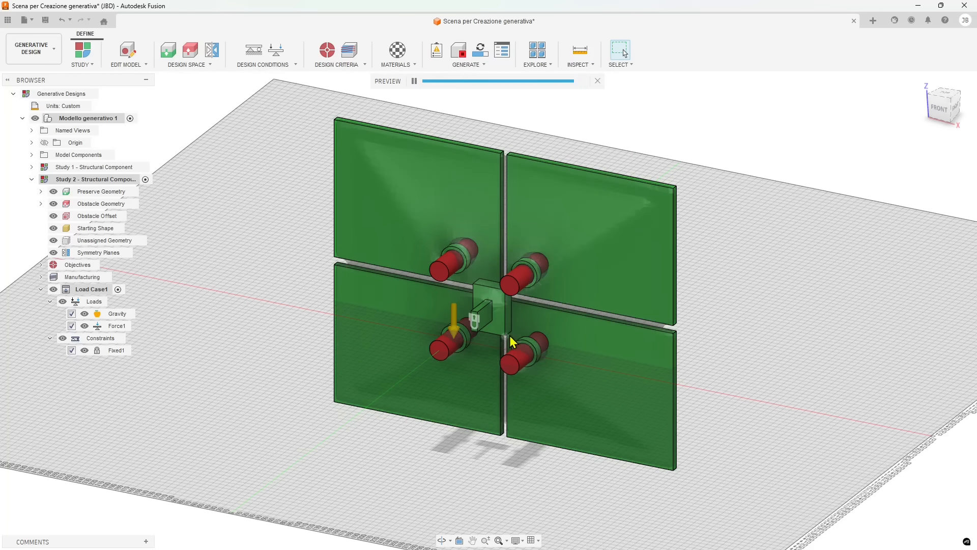
Inspect the preview shape from several angles and close the Previewer
scroll(509, 337, up, 2)
shift+middle_drag(498, 334, 599, 306)
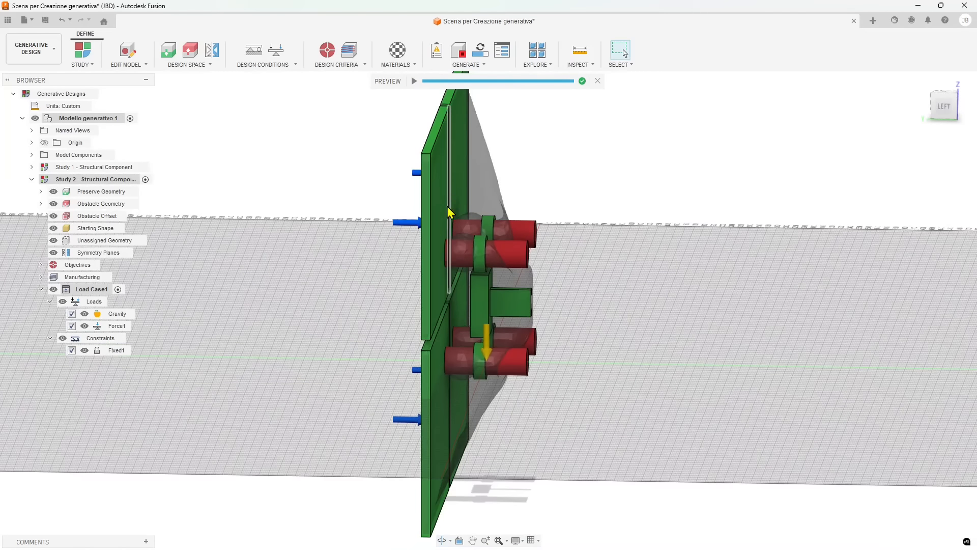
shift+middle_drag(450, 415, 331, 356)
scroll(661, 286, down, 3)
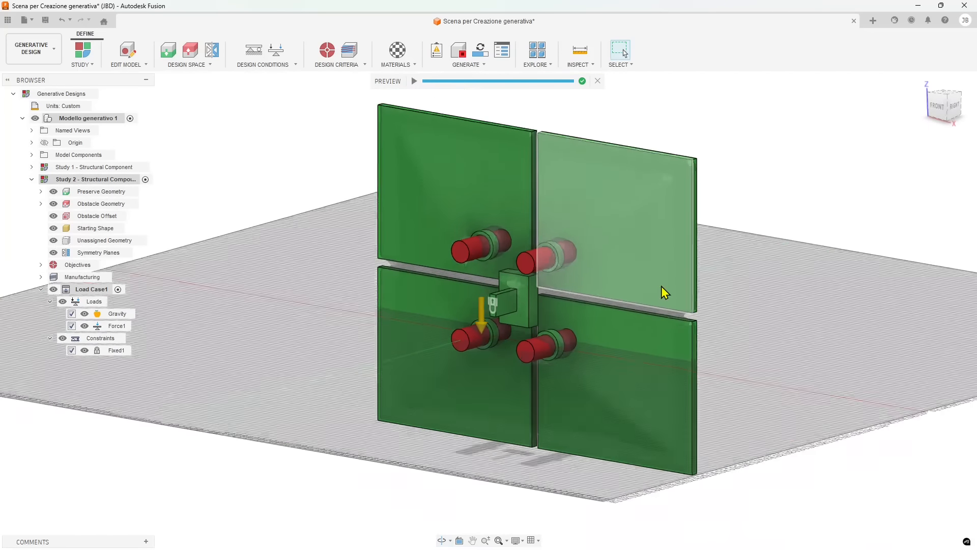
click(598, 80)
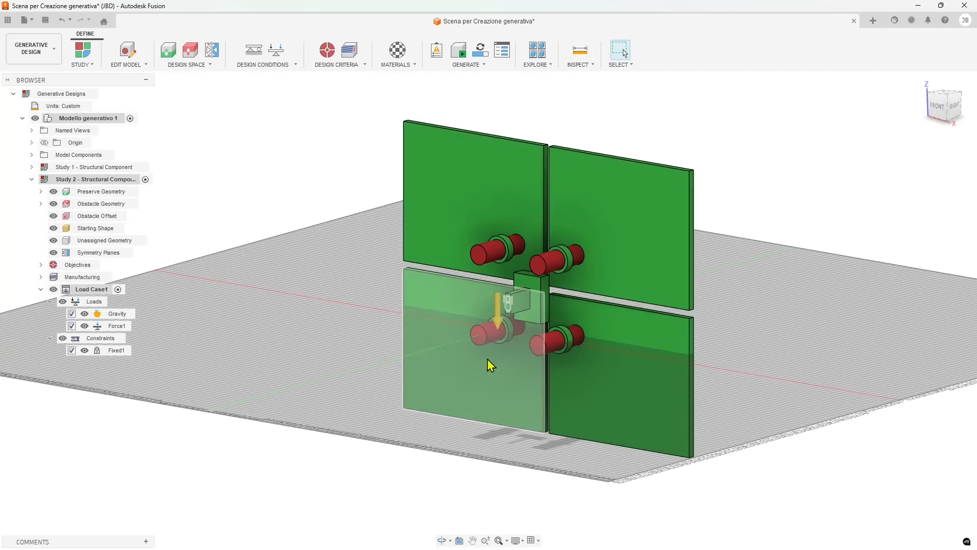
shift+middle_drag(487, 359, 513, 362)
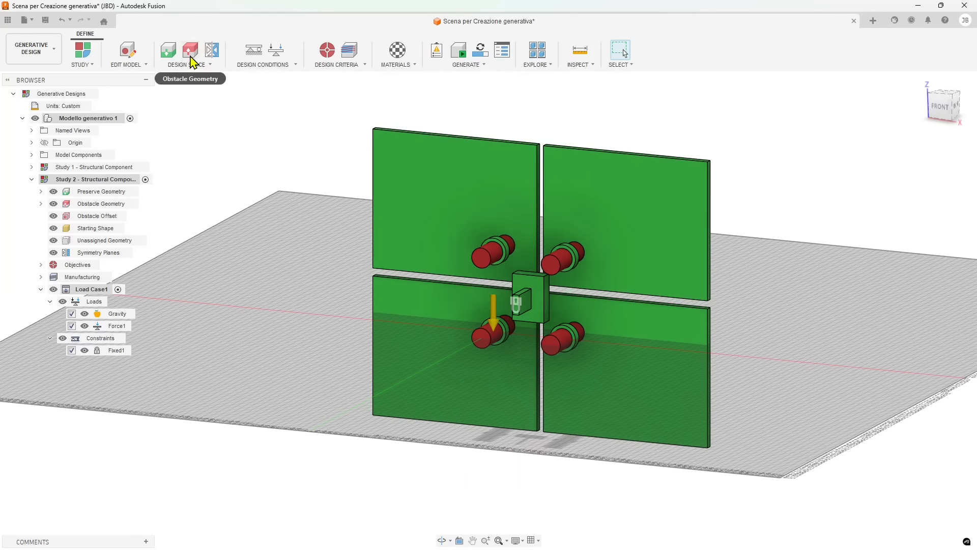
click(448, 177)
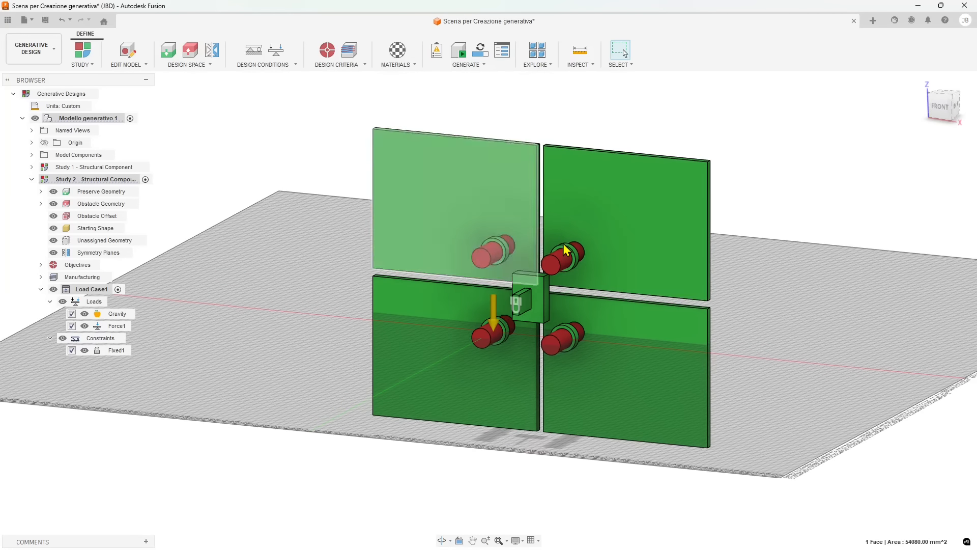
shift+middle_drag(719, 304, 749, 260)
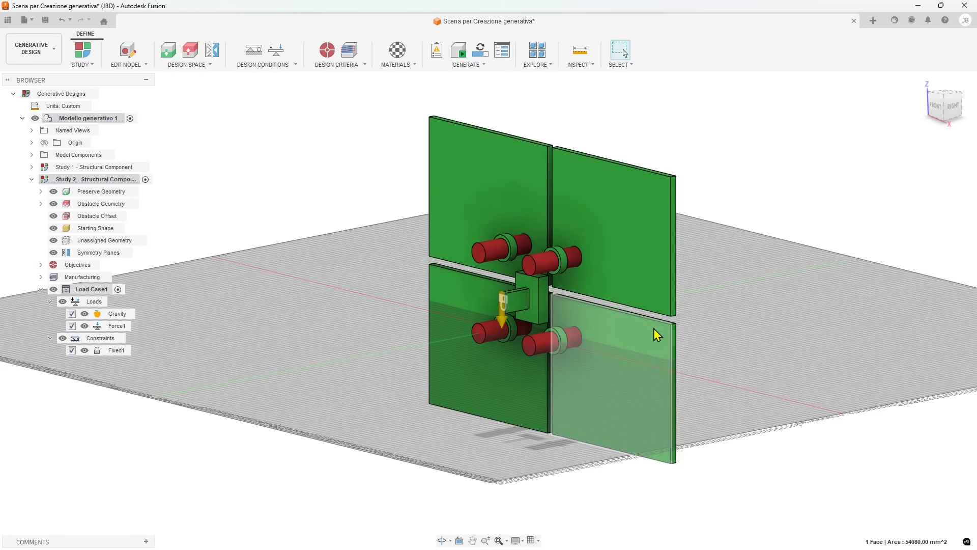